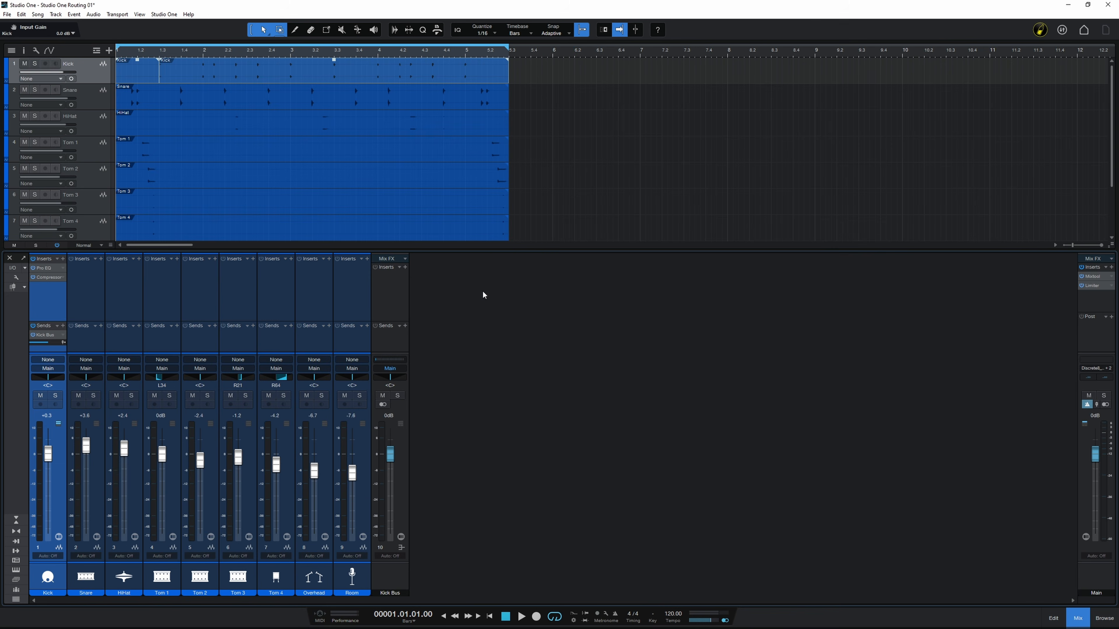
# Step: Turn on the input controls for the console's channel strips in the console options
pyautogui.press('F3')
pyautogui.press('F3')
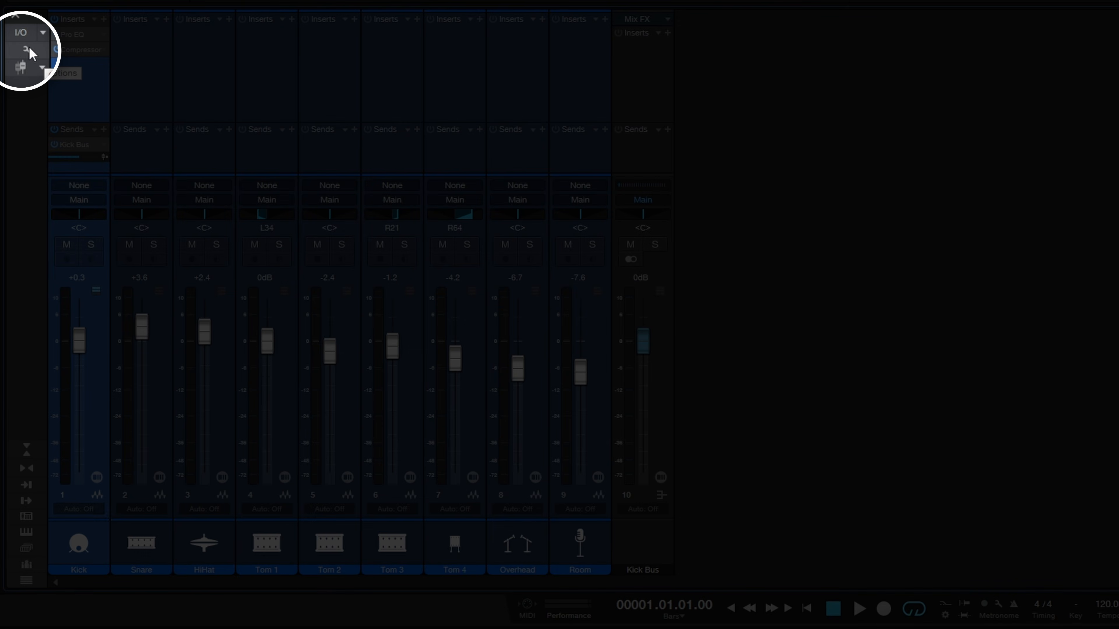
pyautogui.click(27, 52)
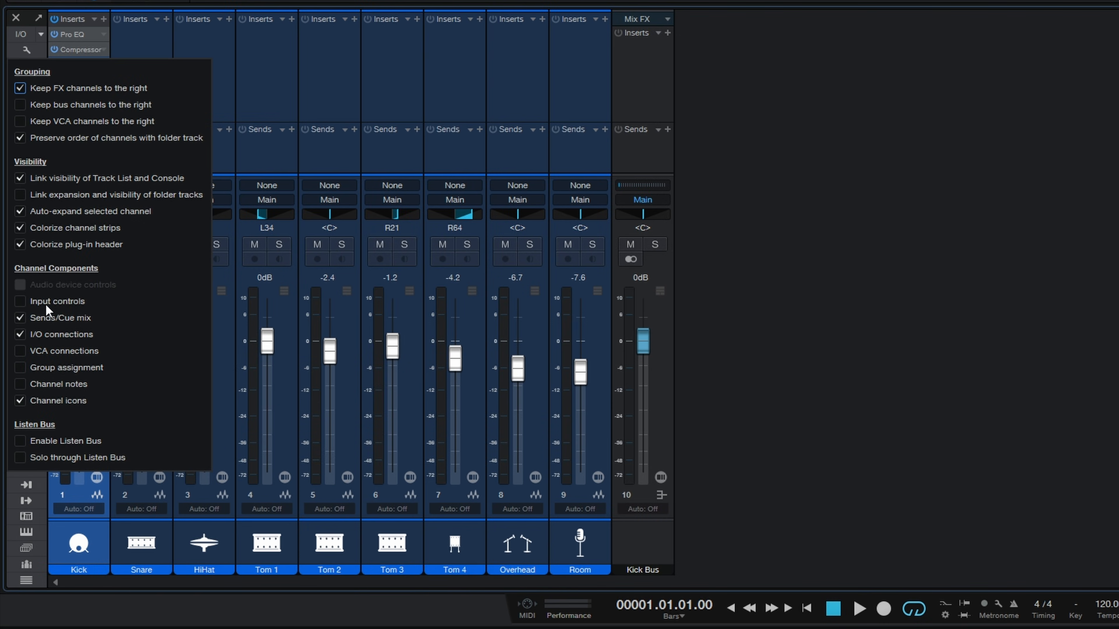
pyautogui.click(21, 303)
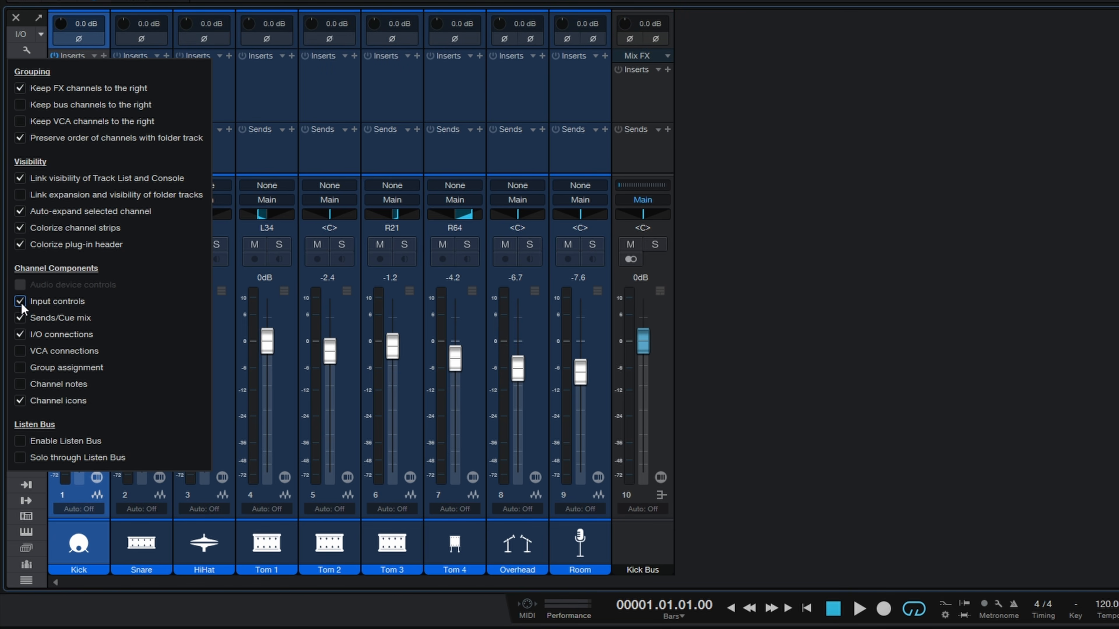
pyautogui.press('Escape')
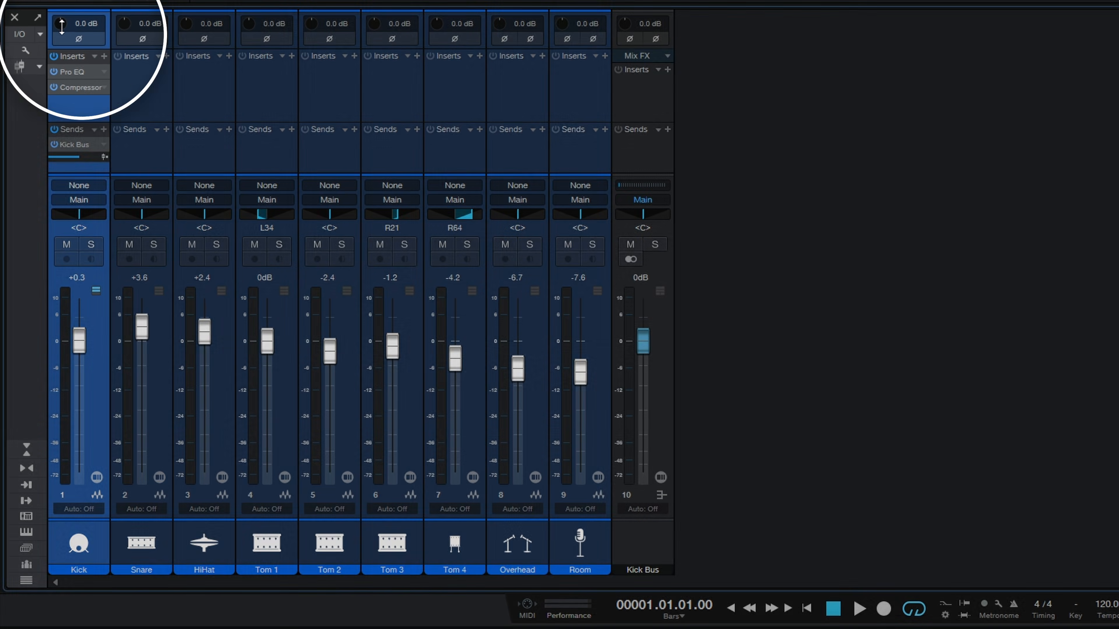
# Step: Lower the Kick channel's input gain to -1.0 dB and try its pan control
pyautogui.moveTo(60, 27)
pyautogui.mouseDown()
pyautogui.moveTo(64, 52)
pyautogui.moveTo(67, 3)
pyautogui.moveTo(62, 62)
pyautogui.moveTo(62, 28)
pyautogui.mouseUp()
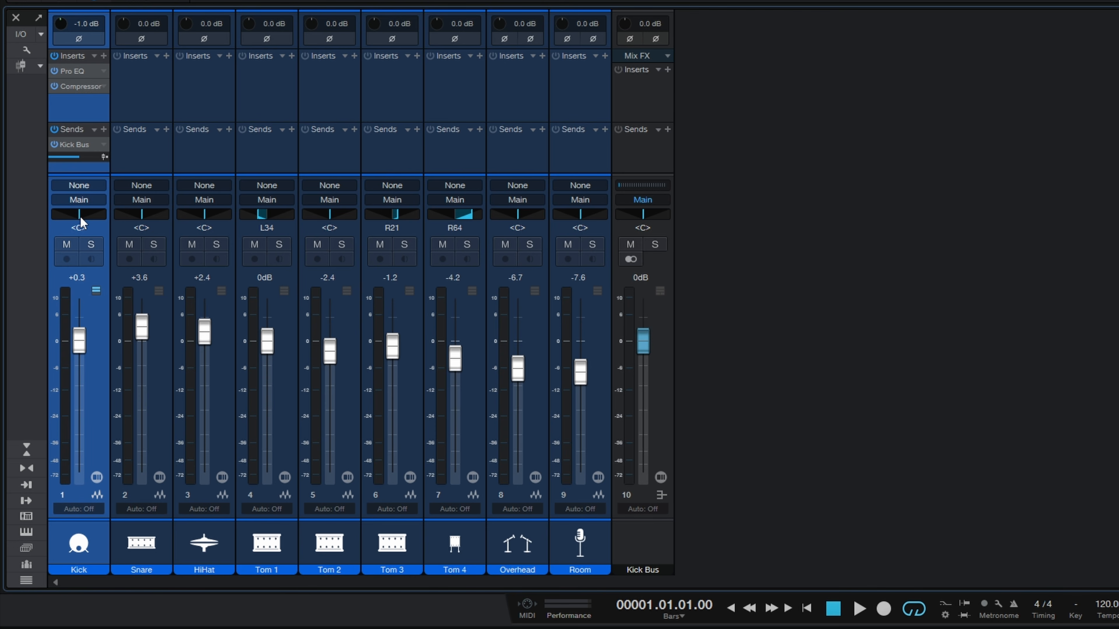
pyautogui.moveTo(81, 214)
pyautogui.mouseDown()
pyautogui.moveTo(109, 212)
pyautogui.moveTo(48, 213)
pyautogui.moveTo(74, 215)
pyautogui.mouseUp()
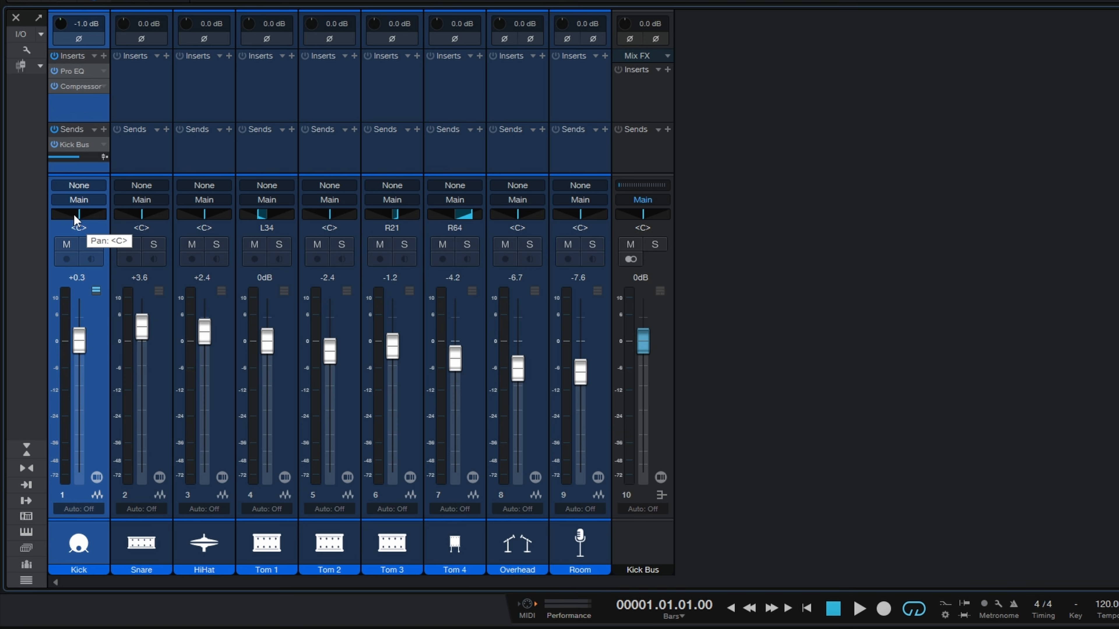
# Step: Toggle mute and solo on and off on the Kick channel, and set its fader to about +4.7 dB
pyautogui.click(65, 246)
pyautogui.click(66, 246)
pyautogui.click(88, 244)
pyautogui.click(89, 244)
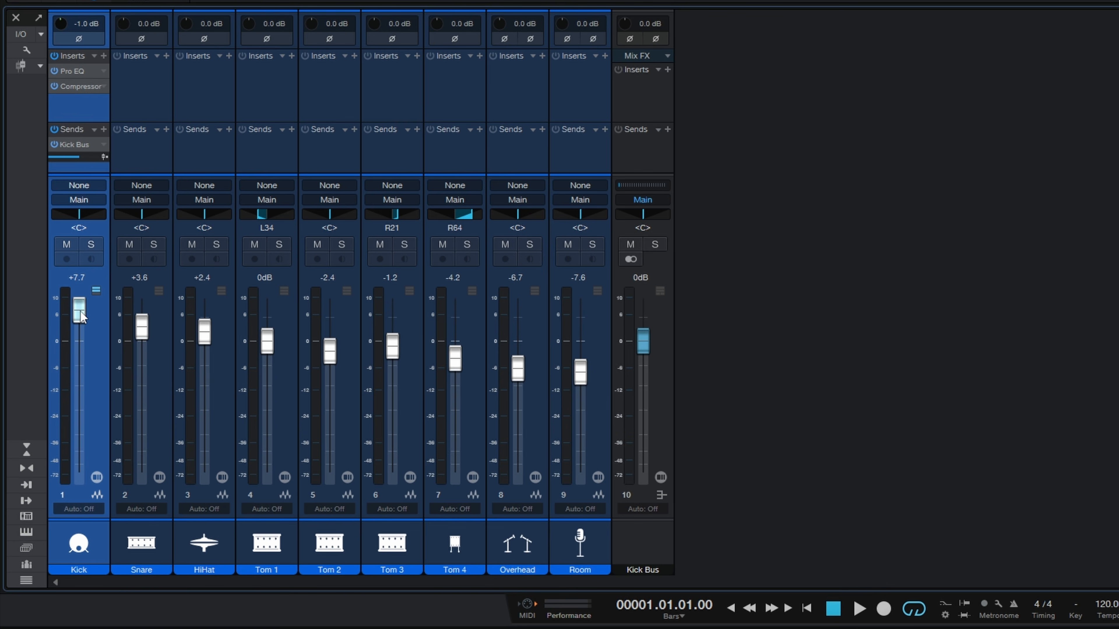
pyautogui.moveTo(80, 310)
pyautogui.mouseDown()
pyautogui.moveTo(84, 441)
pyautogui.moveTo(80, 323)
pyautogui.mouseUp()
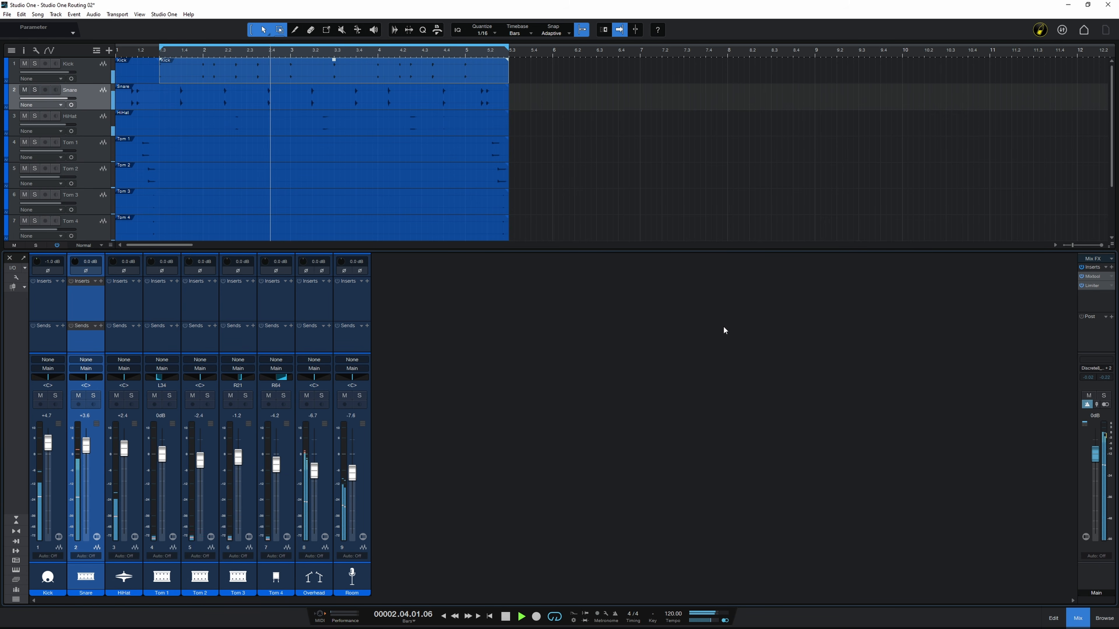
# Step: Stop playback and insert Pro EQ on the Snare channel with its low cut at about 1.31 kHz
pyautogui.press('space')
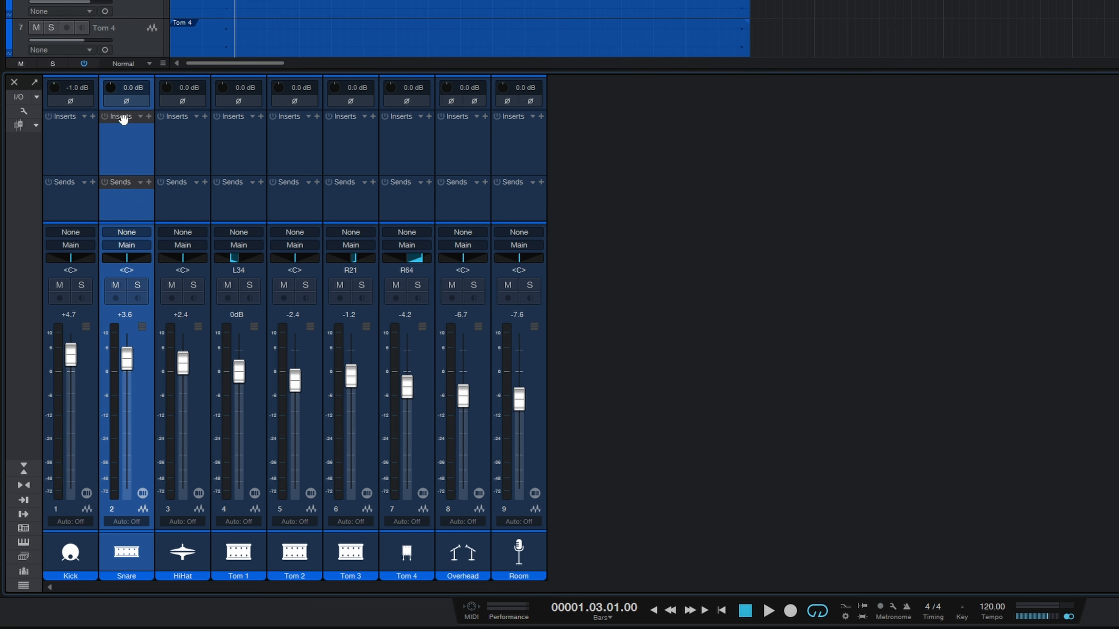
pyautogui.click(148, 116)
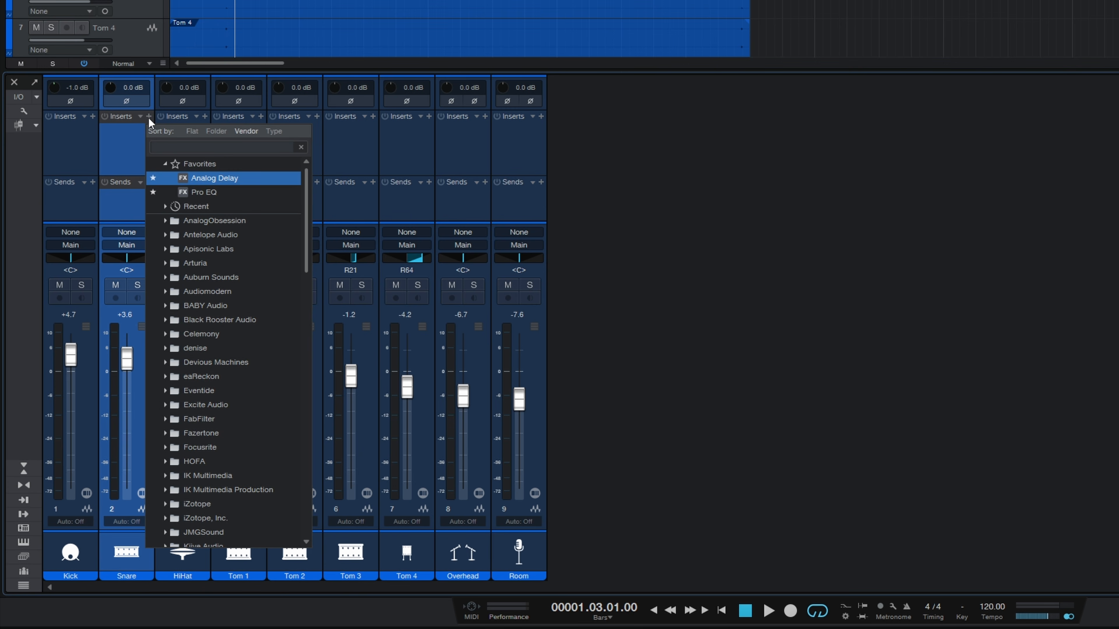
pyautogui.click(207, 192)
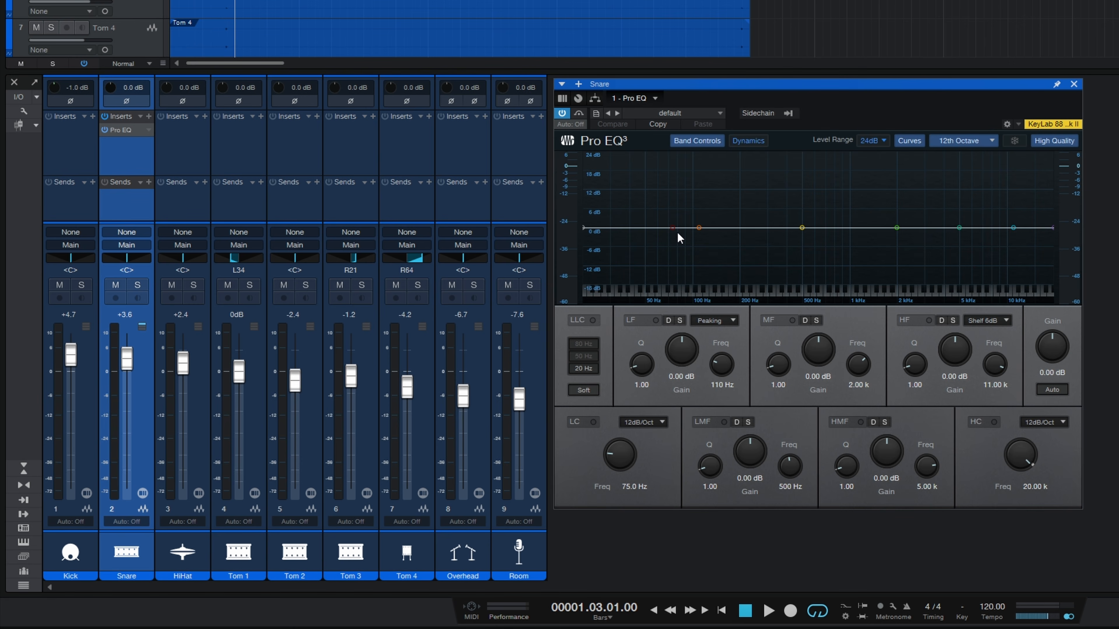
pyautogui.moveTo(674, 231); pyautogui.dragTo(867, 238)
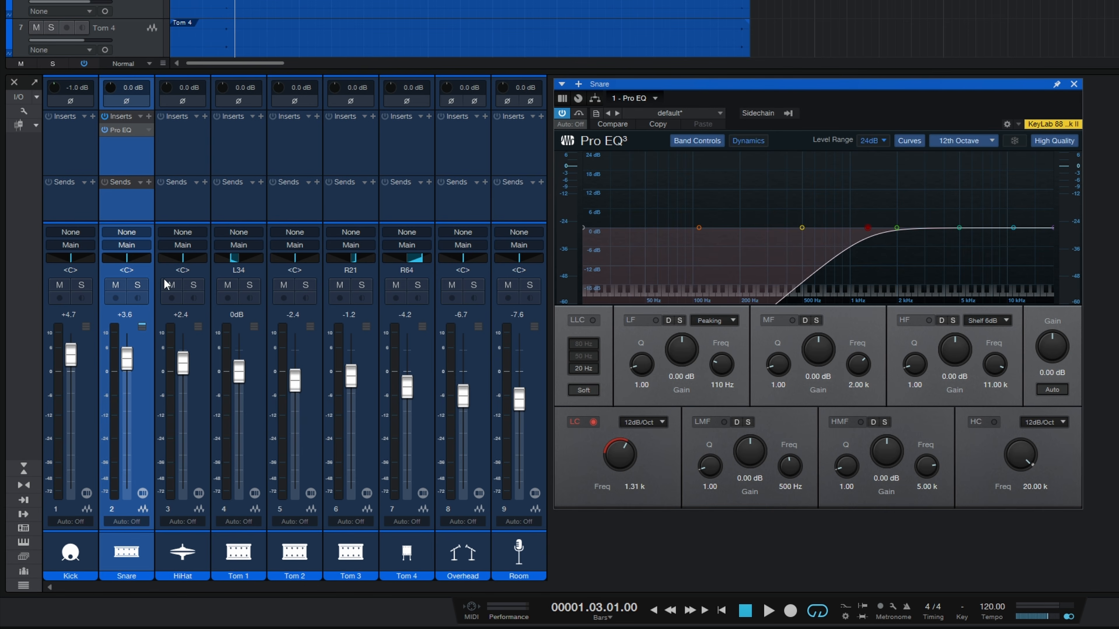
# Step: Solo the Snare channel and audition it with the low cut applied
pyautogui.click(138, 285)
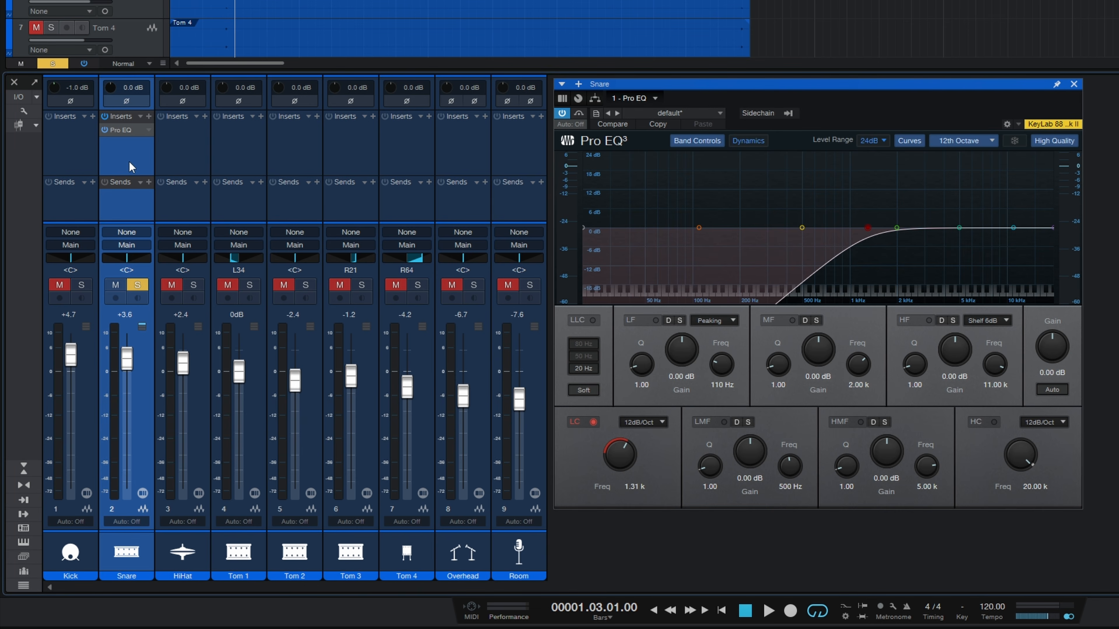
pyautogui.press('space')
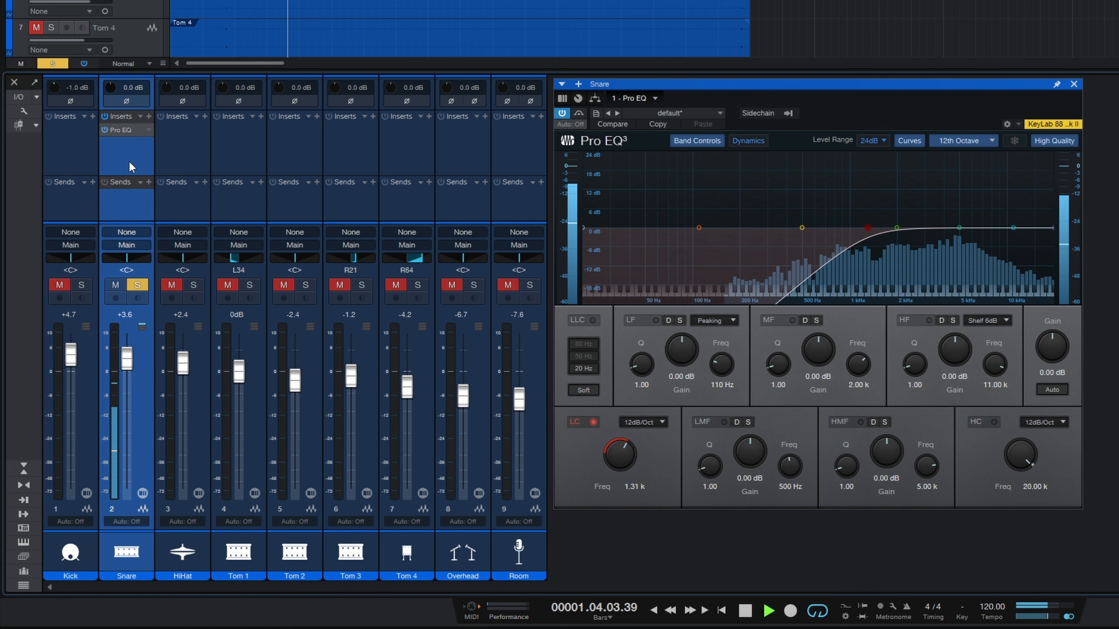
pyautogui.press('space')
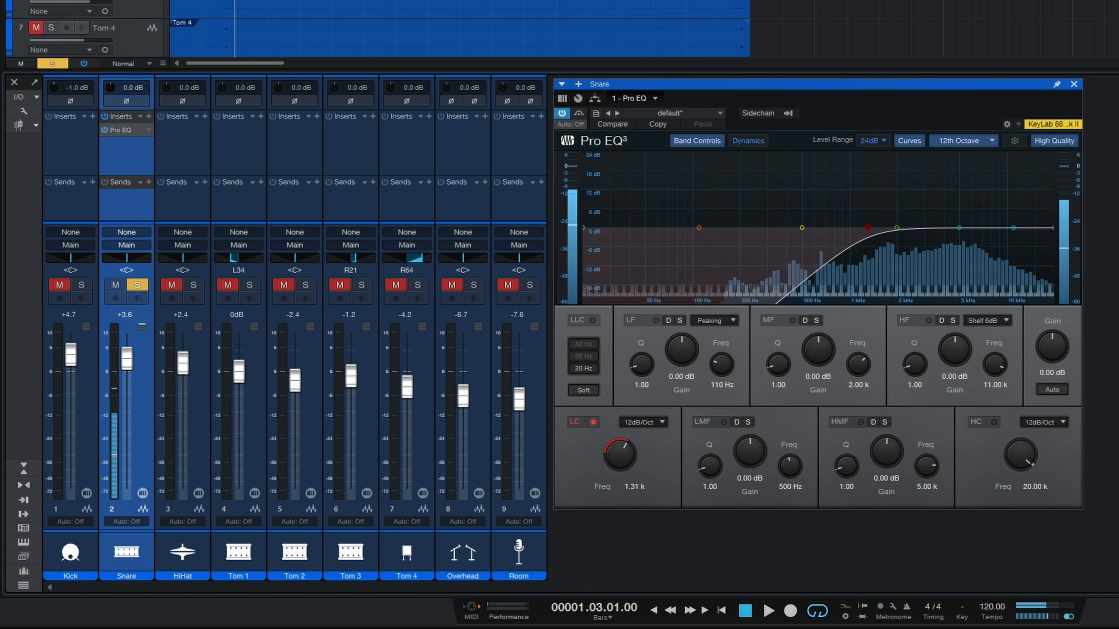
# Step: Boost the Snare EQ's HMF band by about 9.92 dB at 5.09 kHz and audition it
pyautogui.moveTo(961, 228); pyautogui.dragTo(960, 195)
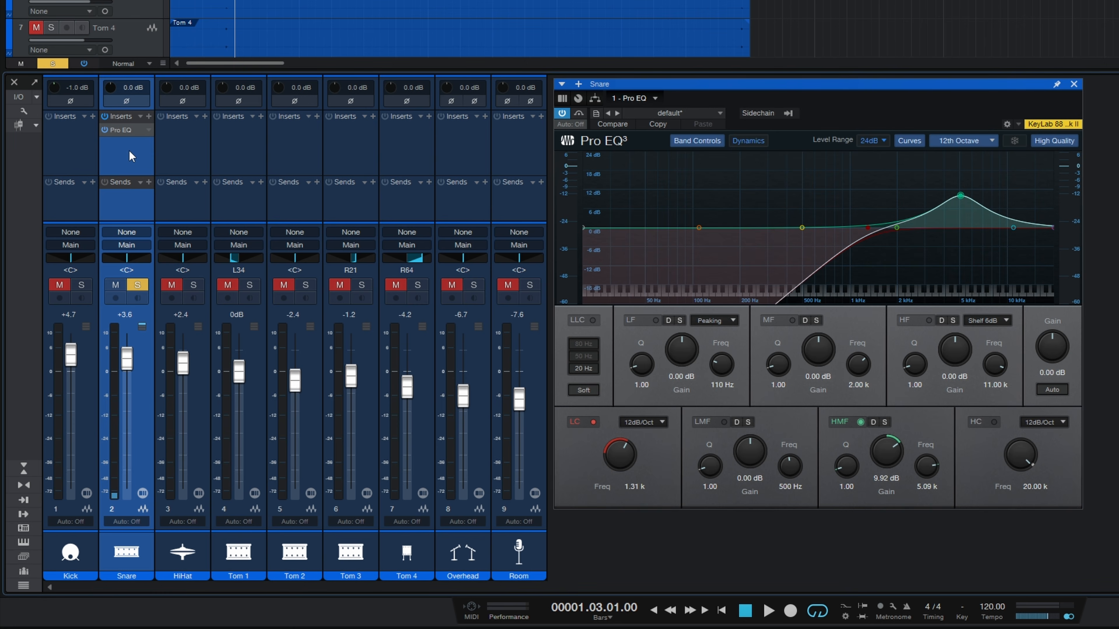
pyautogui.press('space')
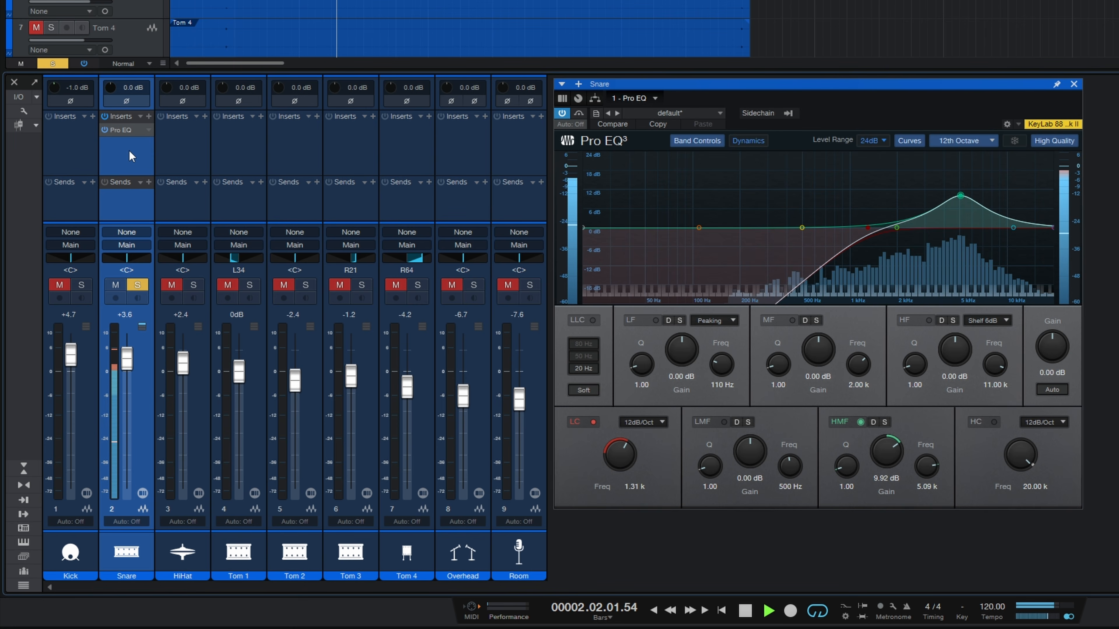
pyautogui.press('space')
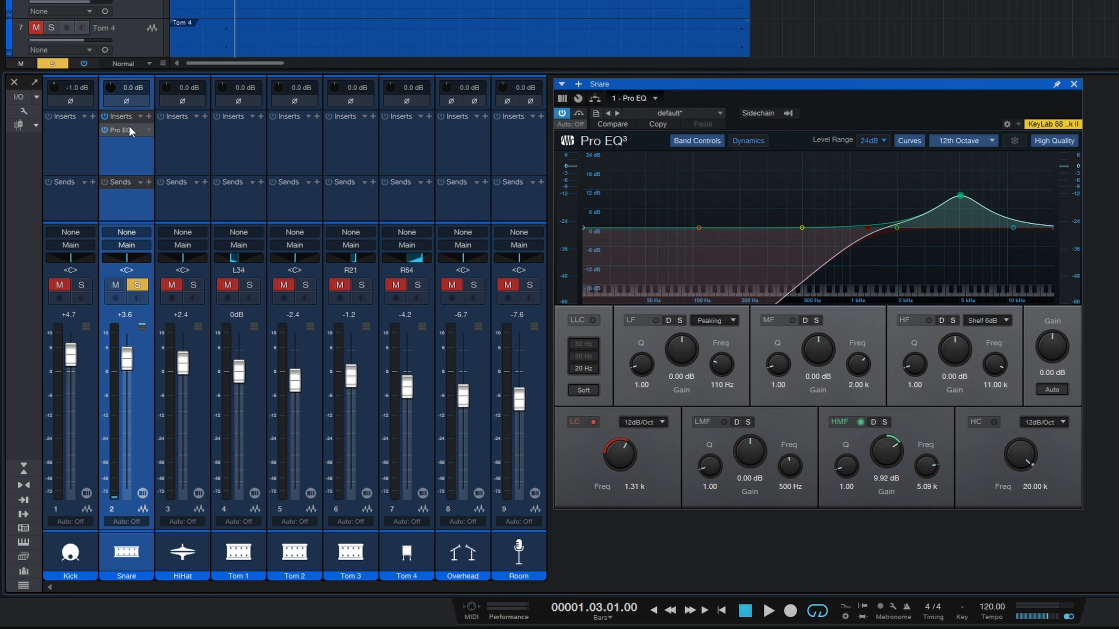
# Step: Add Analog Delay to the Snare channel's inserts, audition it, and move it ahead of Pro EQ
pyautogui.click(149, 115)
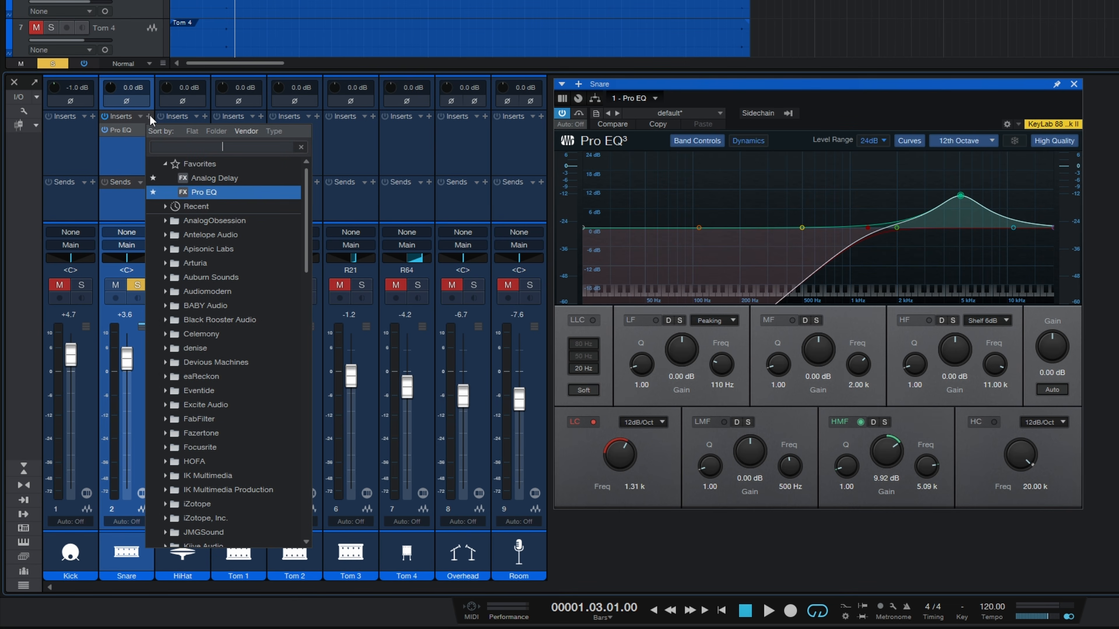
pyautogui.click(217, 179)
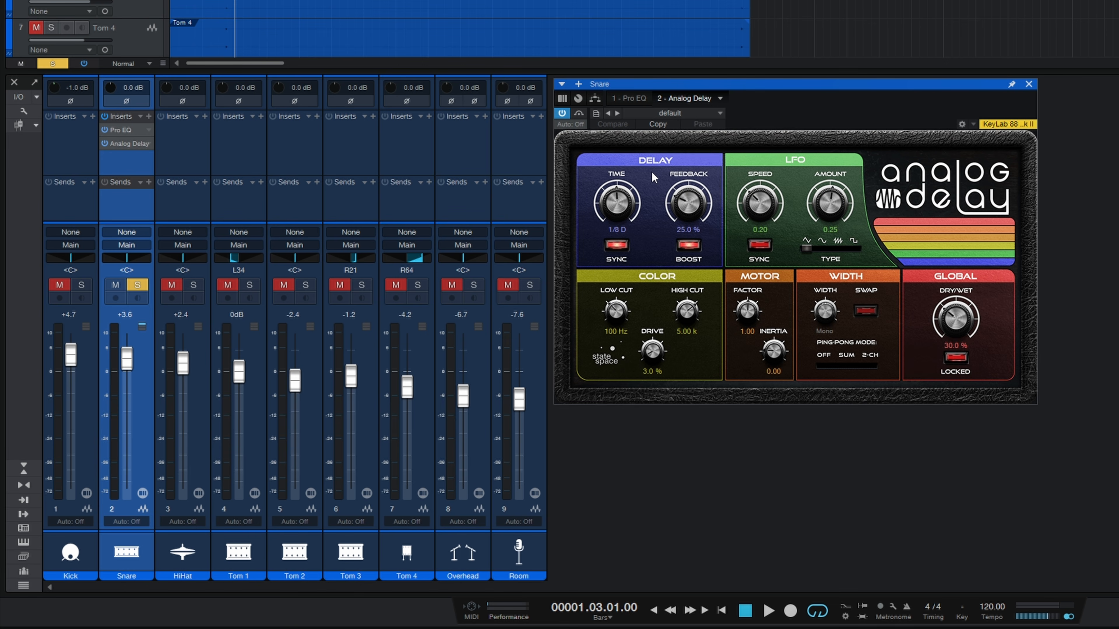
pyautogui.press('space')
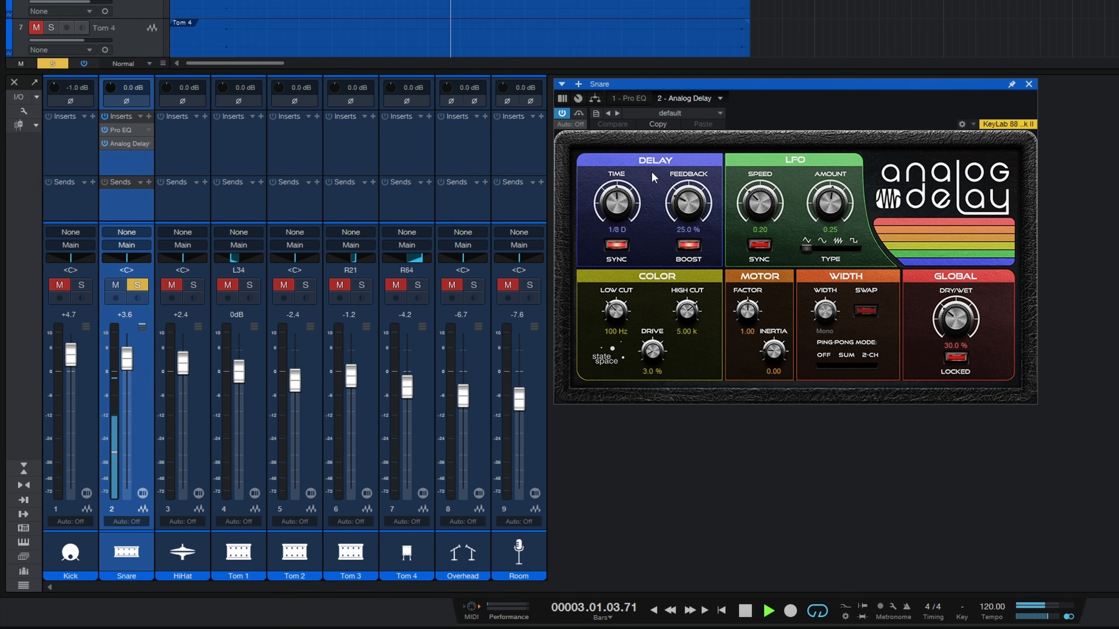
pyautogui.press('space')
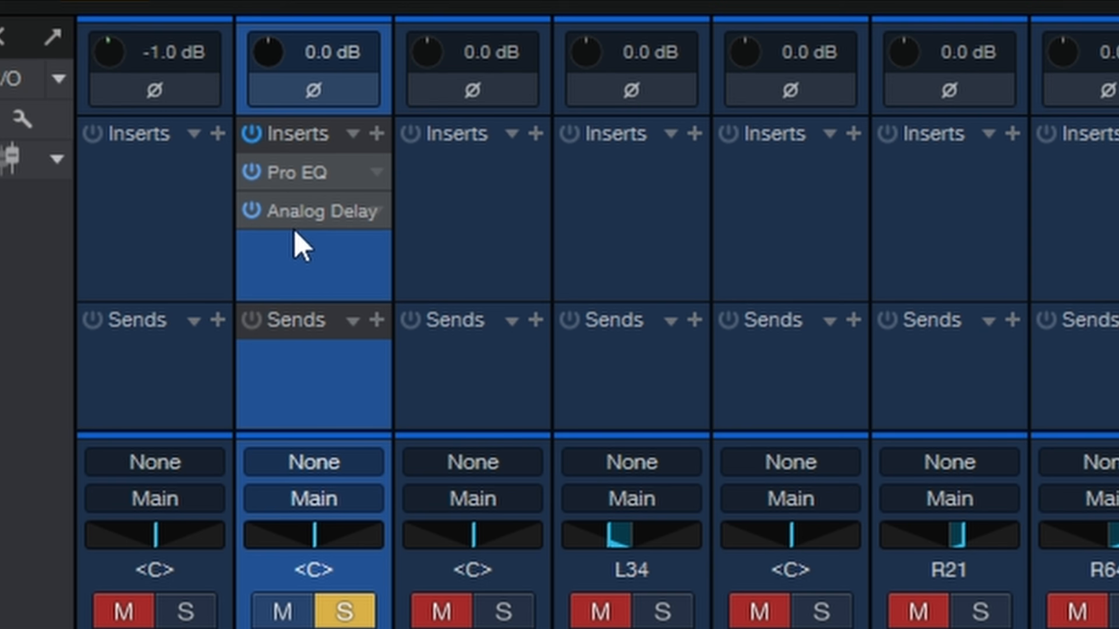
pyautogui.moveTo(300, 223); pyautogui.dragTo(310, 170)
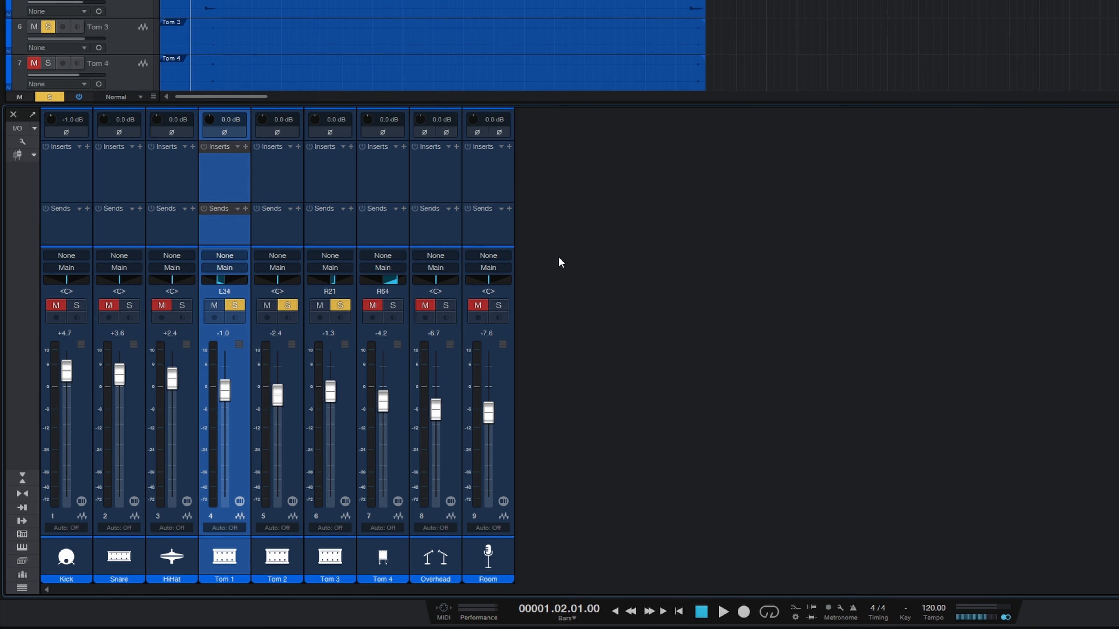
# Step: Insert Room Reverb on the Tom 1 channel and audition the soloed toms before and after adding it
pyautogui.press('space')
pyautogui.press('space')
pyautogui.click(245, 146)
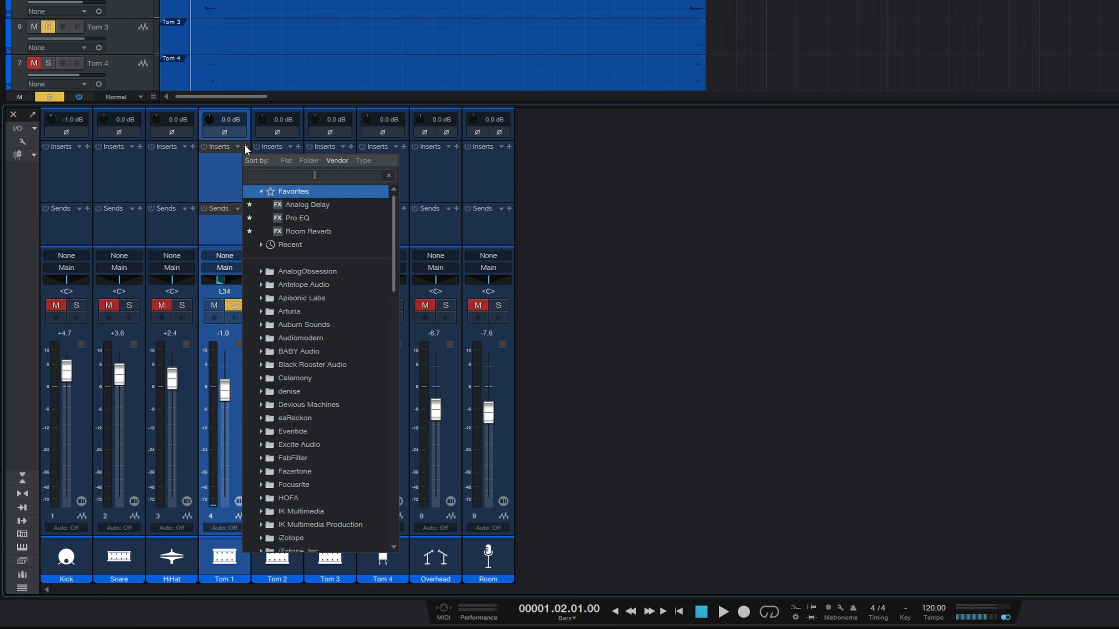
pyautogui.click(301, 231)
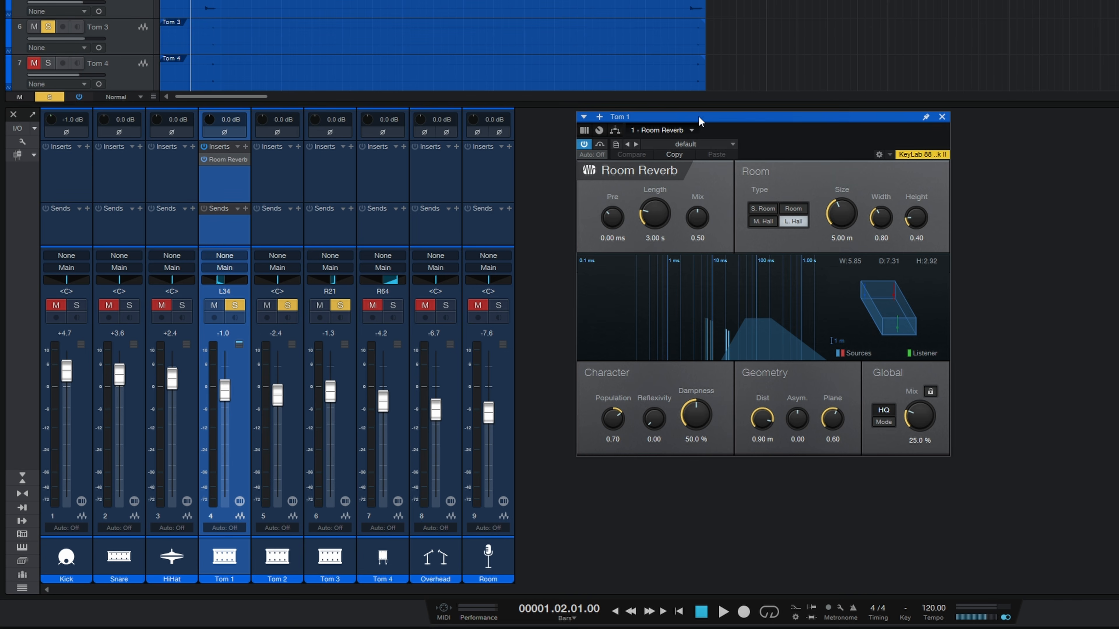
pyautogui.press('space')
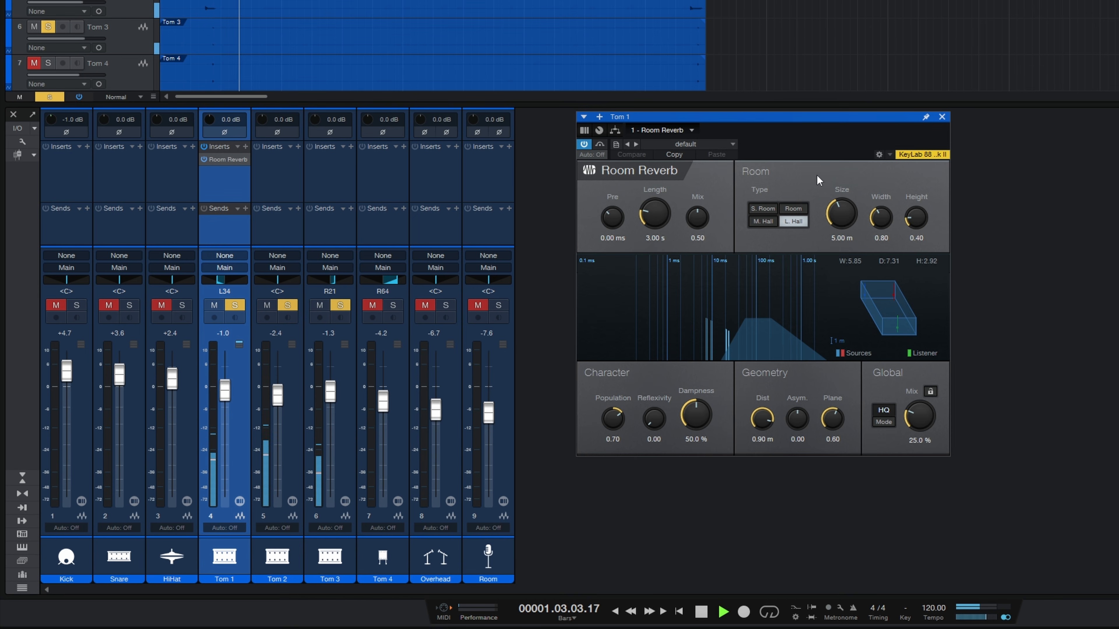
pyautogui.press('space')
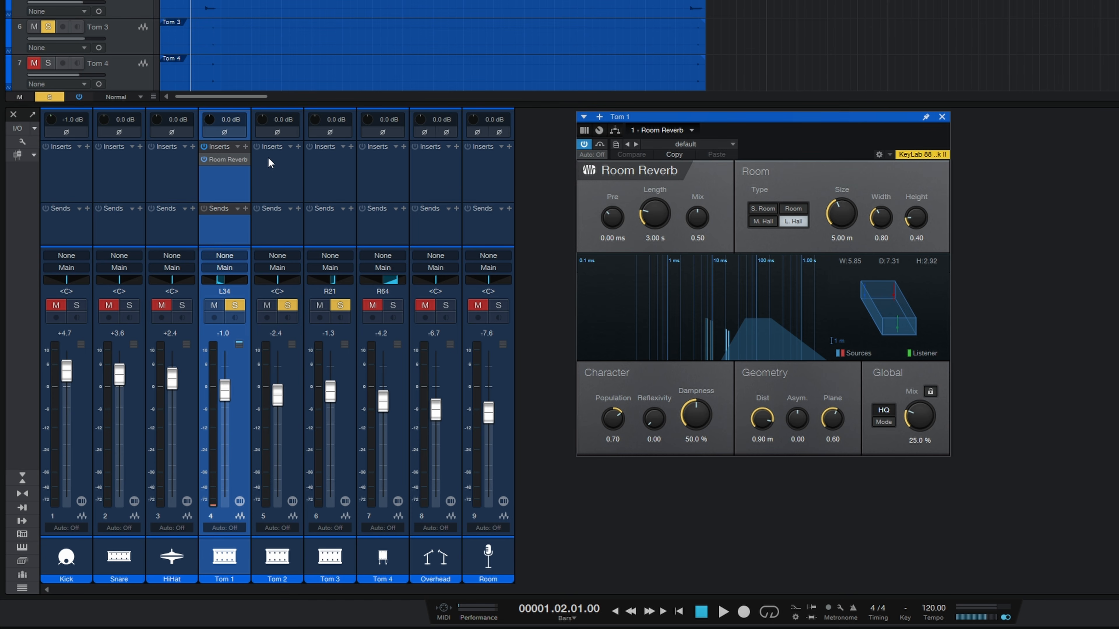
# Step: Copy Tom 1's Room Reverb to the Tom 2 and Tom 3 channels and audition the three toms
pyautogui.click(298, 147)
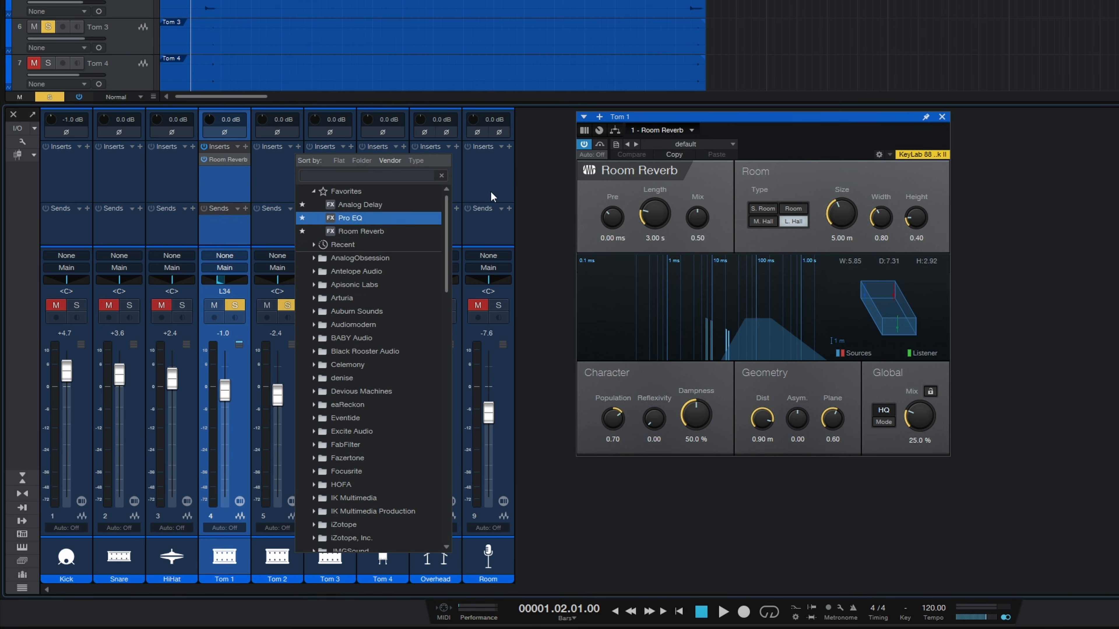
pyautogui.click(267, 184)
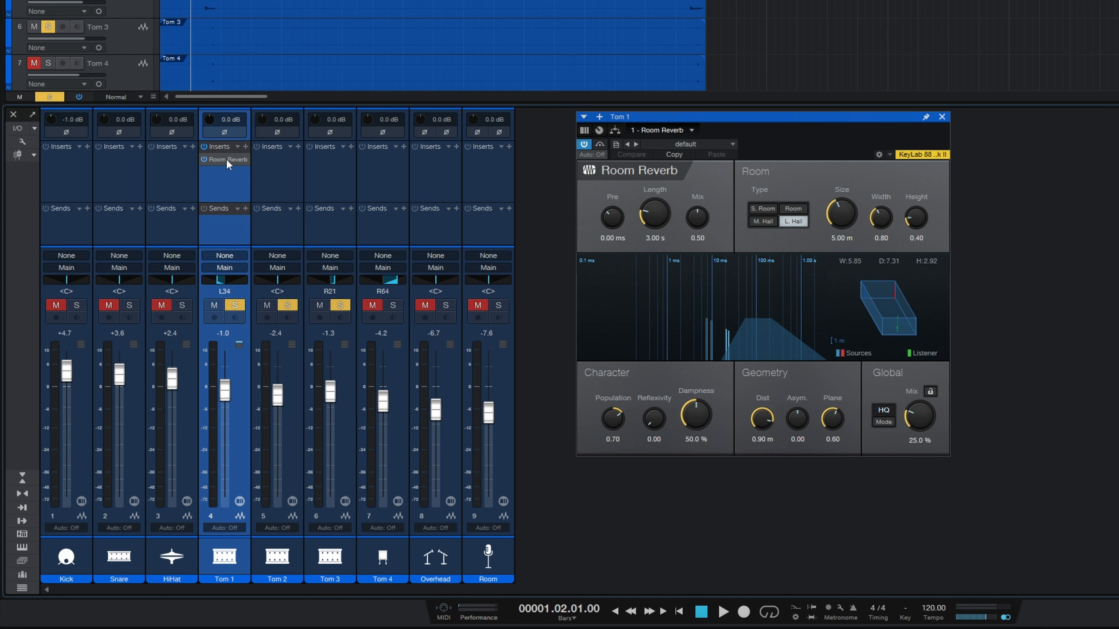
pyautogui.moveTo(218, 158); pyautogui.dragTo(274, 162)
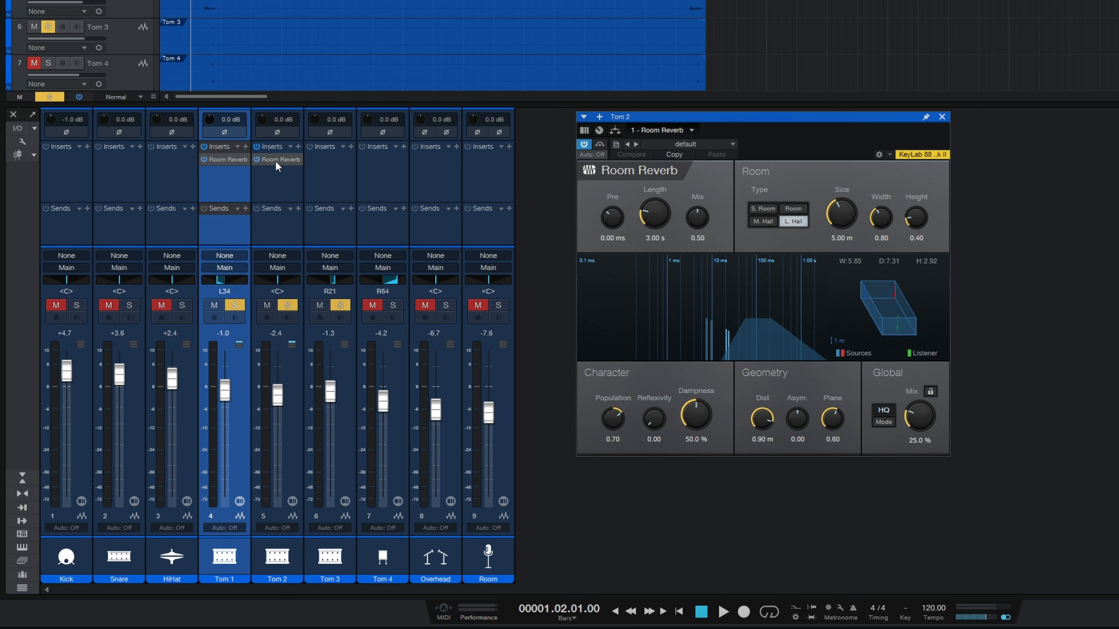
pyautogui.moveTo(254, 159); pyautogui.dragTo(333, 165)
pyautogui.press('space')
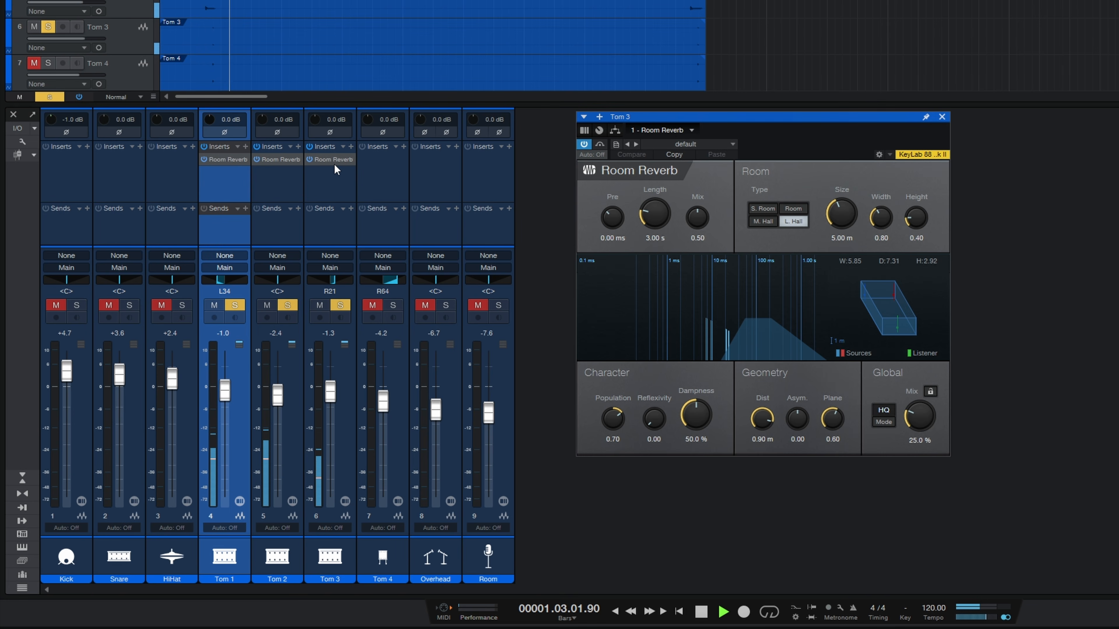
pyautogui.press('space')
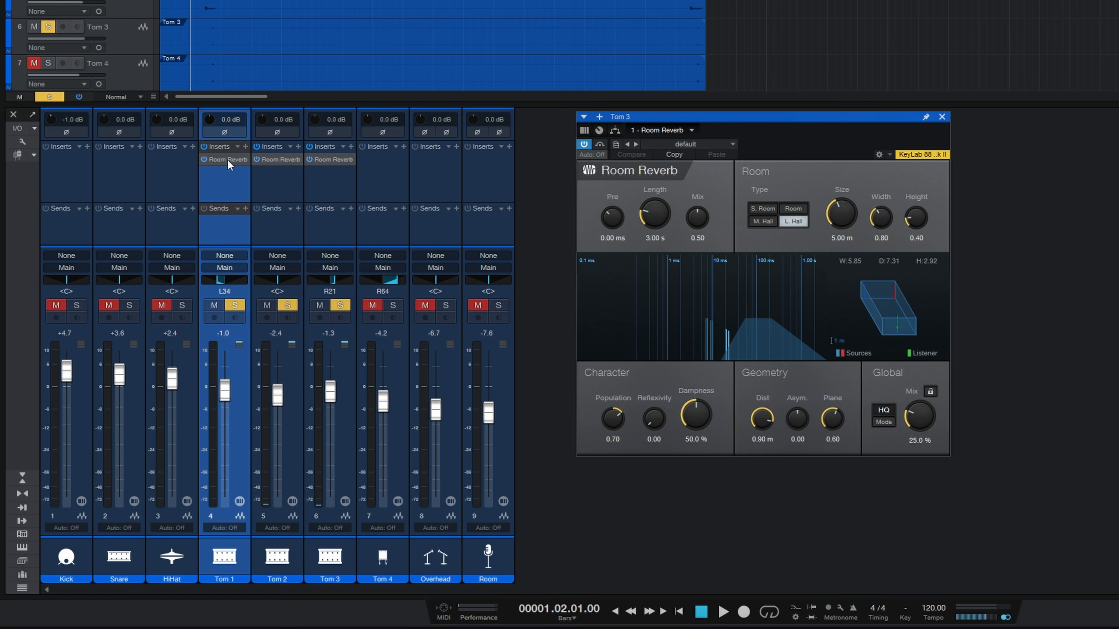
# Step: Unsolo Tom 2 and Tom 3, and add Pro EQ to Tom 1 ahead of its Room Reverb
pyautogui.click(287, 305)
pyautogui.click(340, 305)
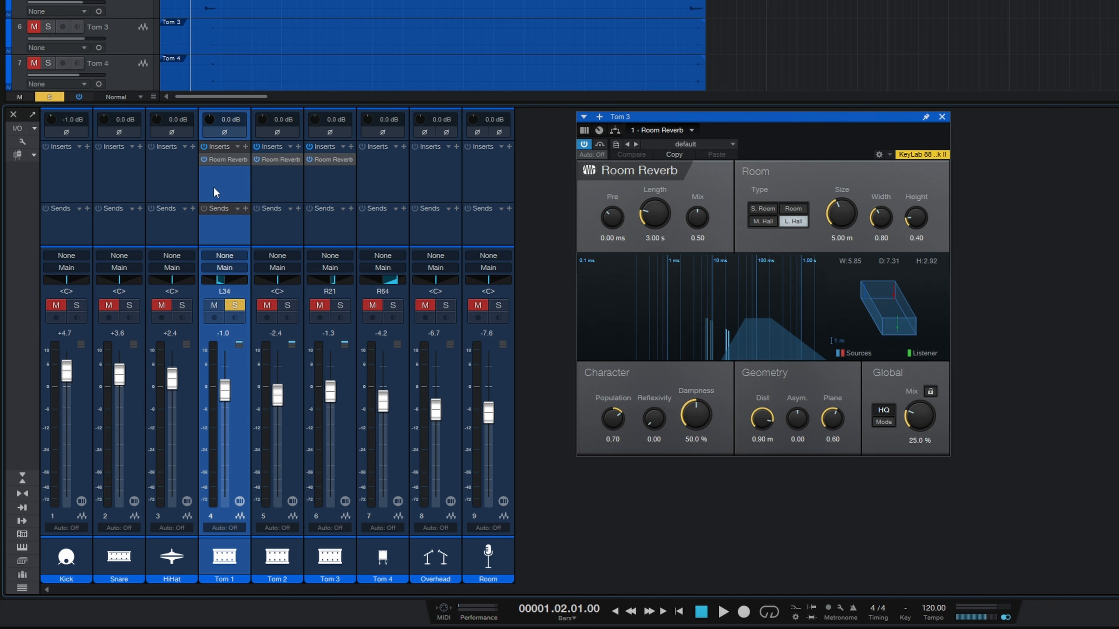
pyautogui.click(244, 146)
pyautogui.click(295, 217)
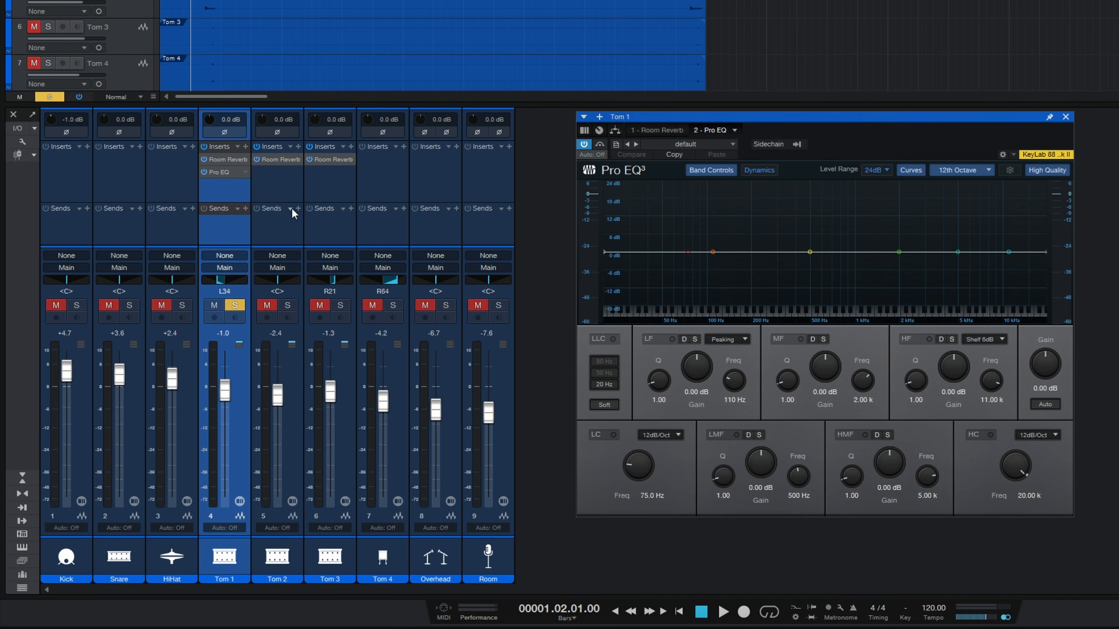
pyautogui.moveTo(226, 176); pyautogui.dragTo(237, 169)
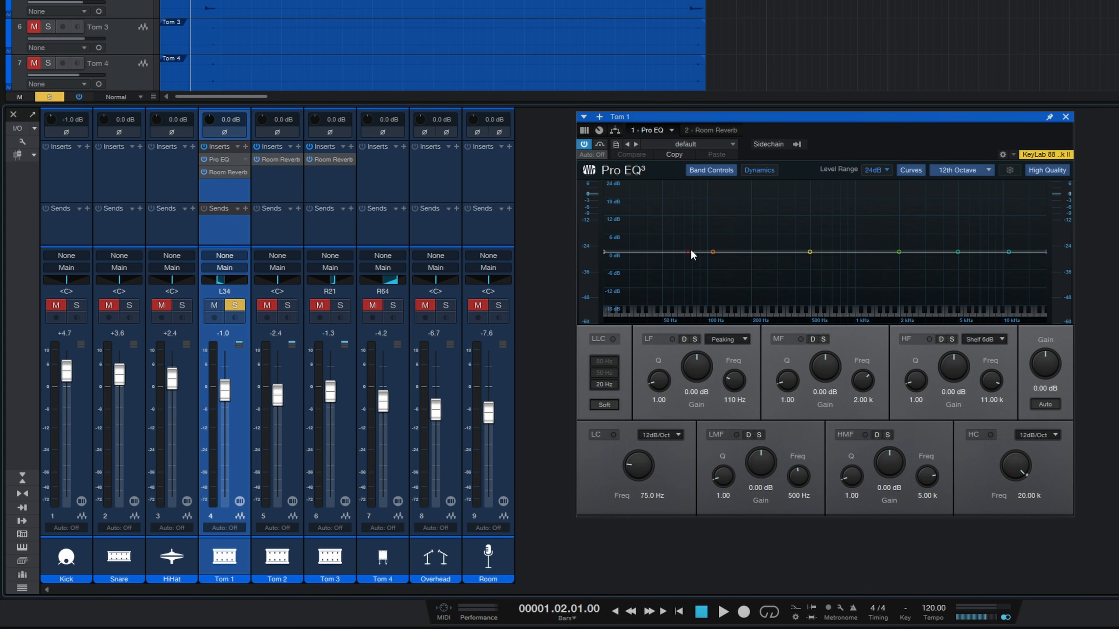
# Step: Raise the low cut of Tom 1's Pro EQ to about 1.64 kHz and audition the soloed tom
pyautogui.moveTo(688, 252); pyautogui.dragTo(887, 277)
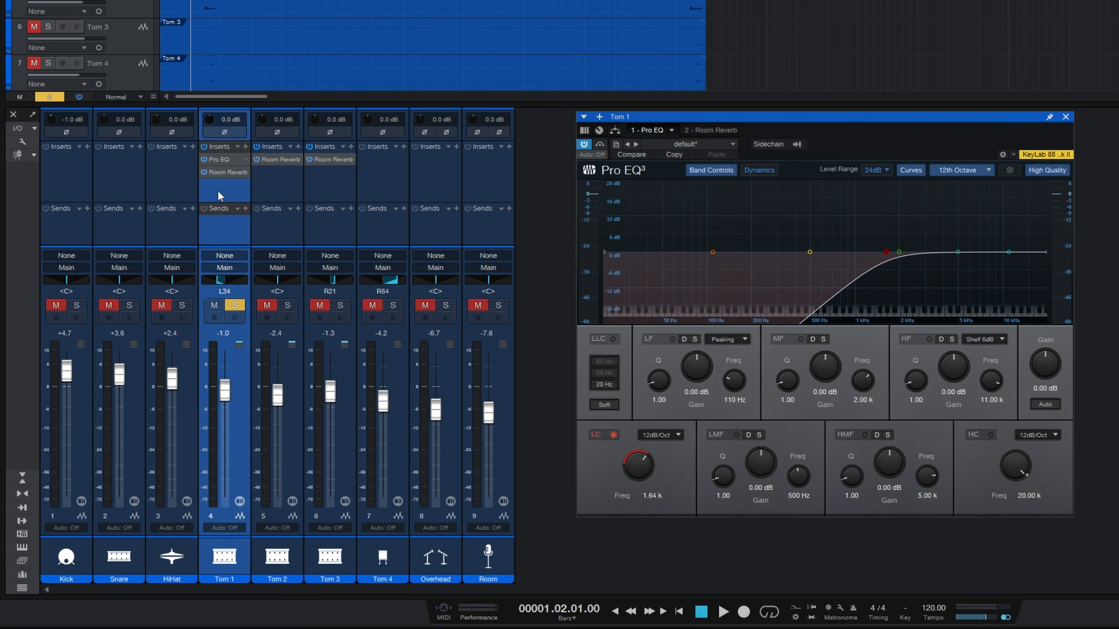
pyautogui.press('space')
pyautogui.press('space')
# Step: Remove Pro EQ from the Tom 1 inserts and solo Tom 2 and Tom 3 as well
pyautogui.rightClick(222, 159)
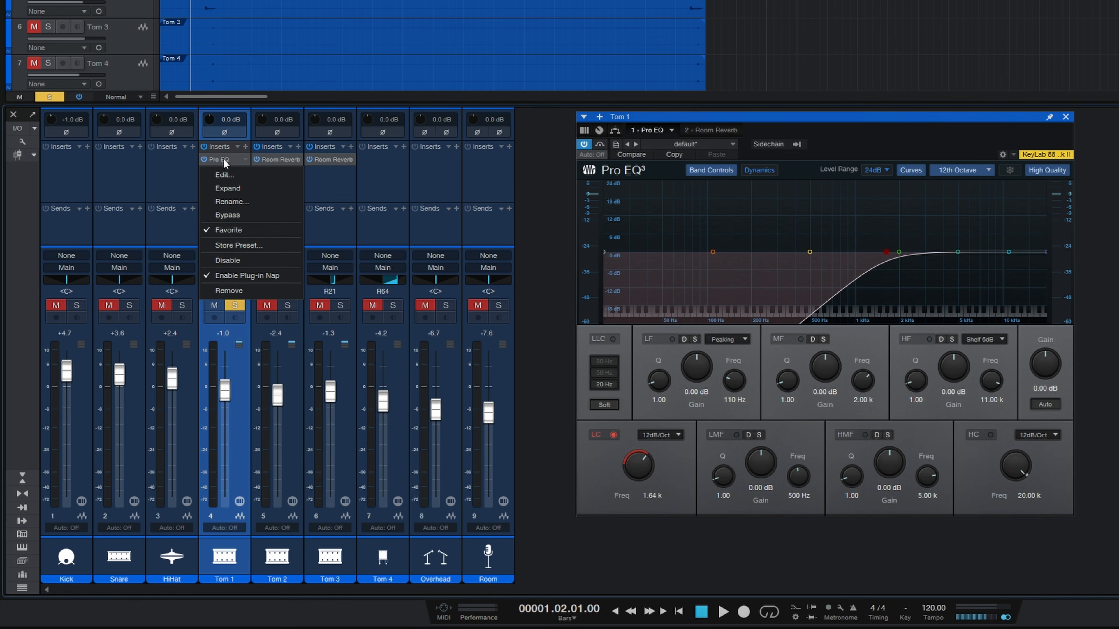
pyautogui.click(244, 287)
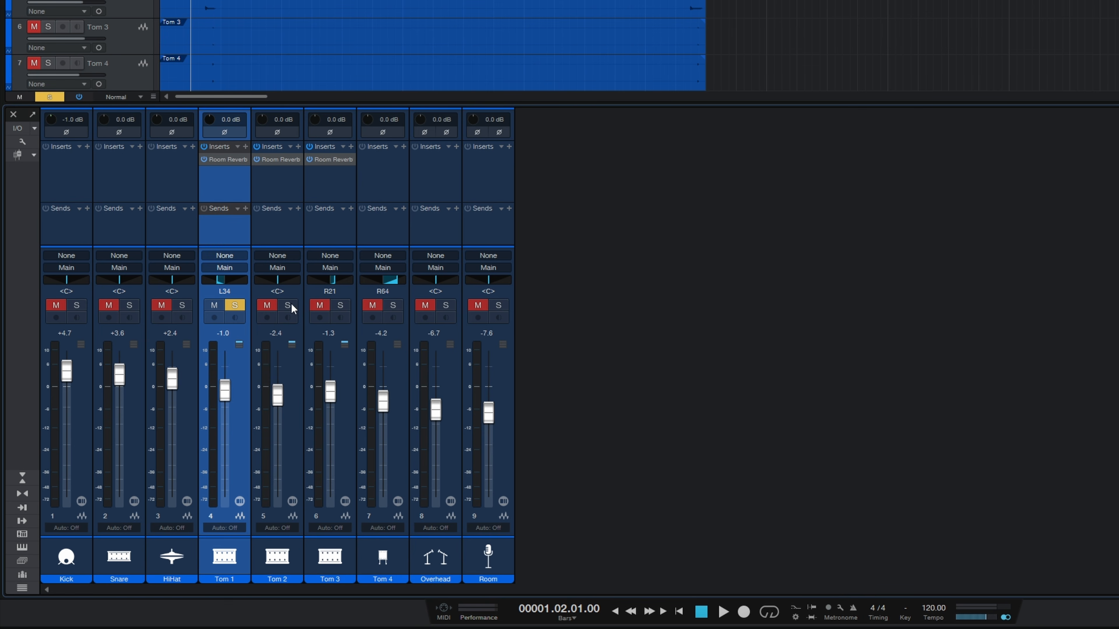
pyautogui.click(340, 306)
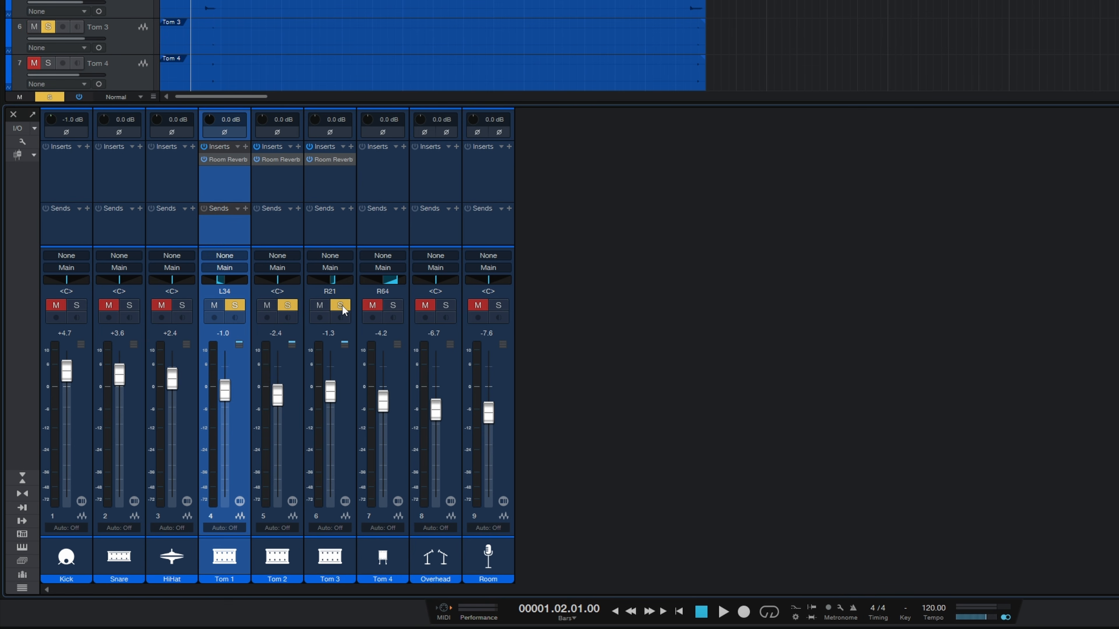
# Step: Shorten the Room Reverb length on each of the three toms, using -2.10 s on Tom 1 and -3.00 s on Tom 3, and audition them
pyautogui.click(230, 159)
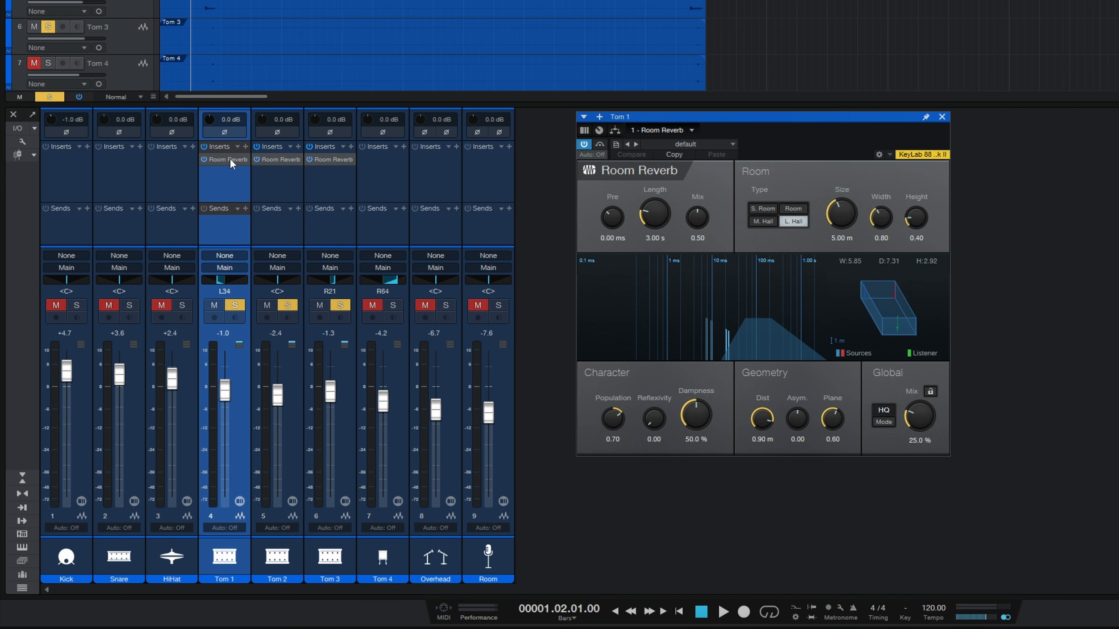
pyautogui.moveTo(658, 223); pyautogui.dragTo(660, 231)
pyautogui.click(279, 161)
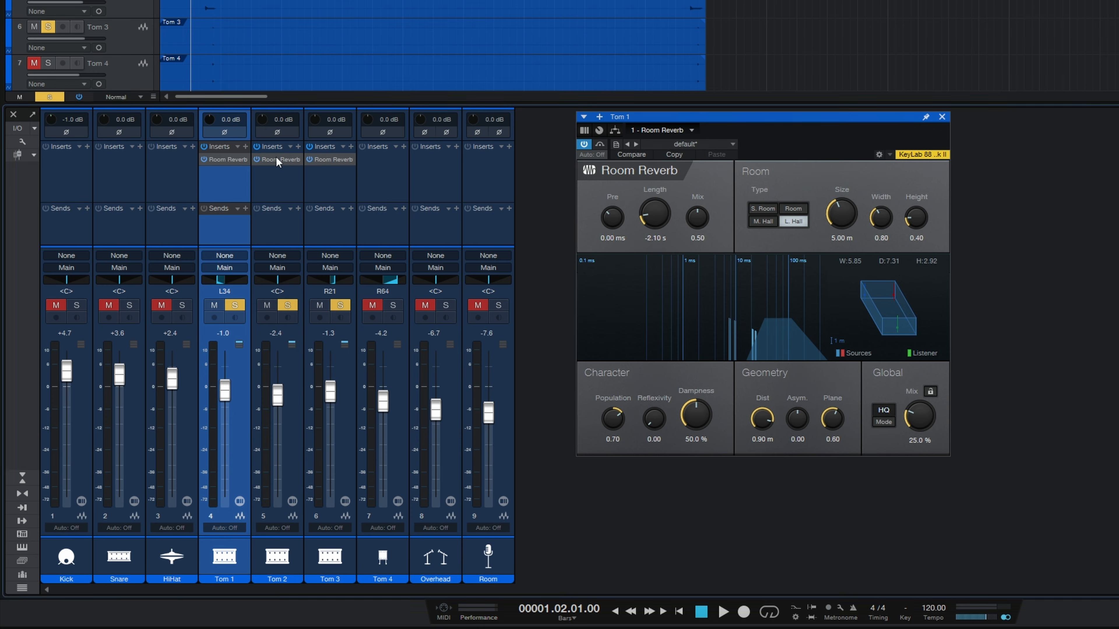
pyautogui.moveTo(647, 220); pyautogui.dragTo(658, 240)
pyautogui.click(332, 160)
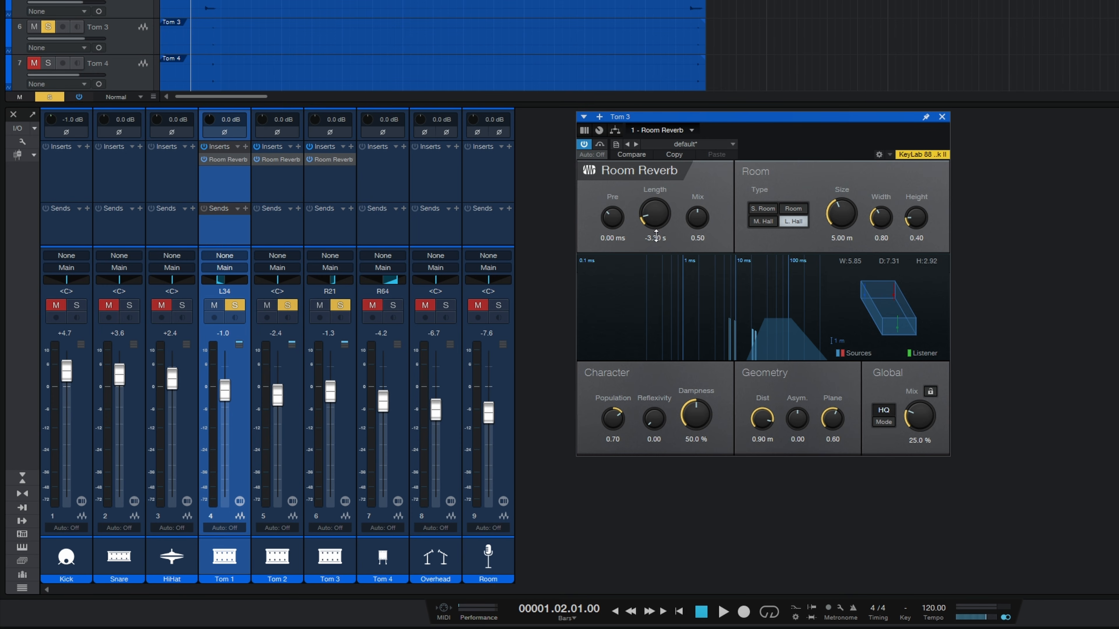
pyautogui.press('space')
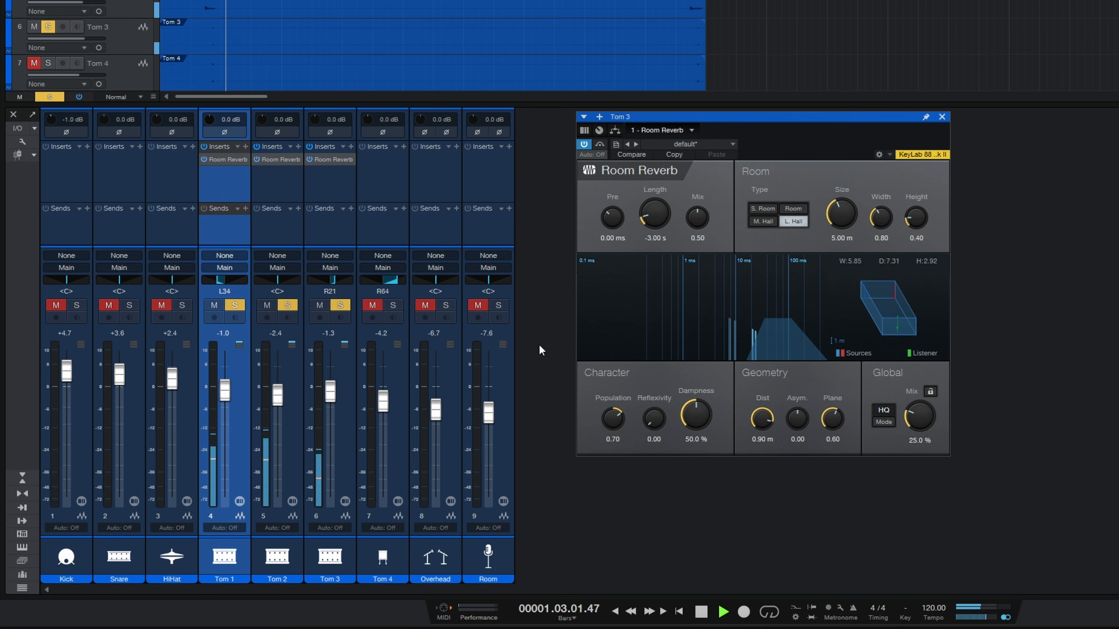
pyautogui.press('space')
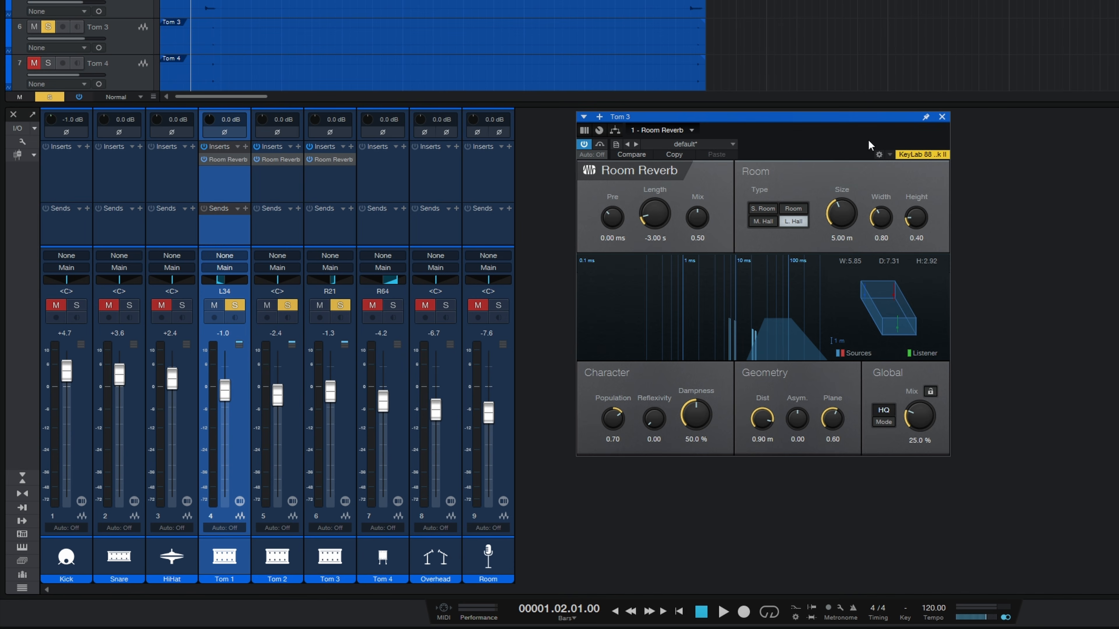
pyautogui.click(942, 117)
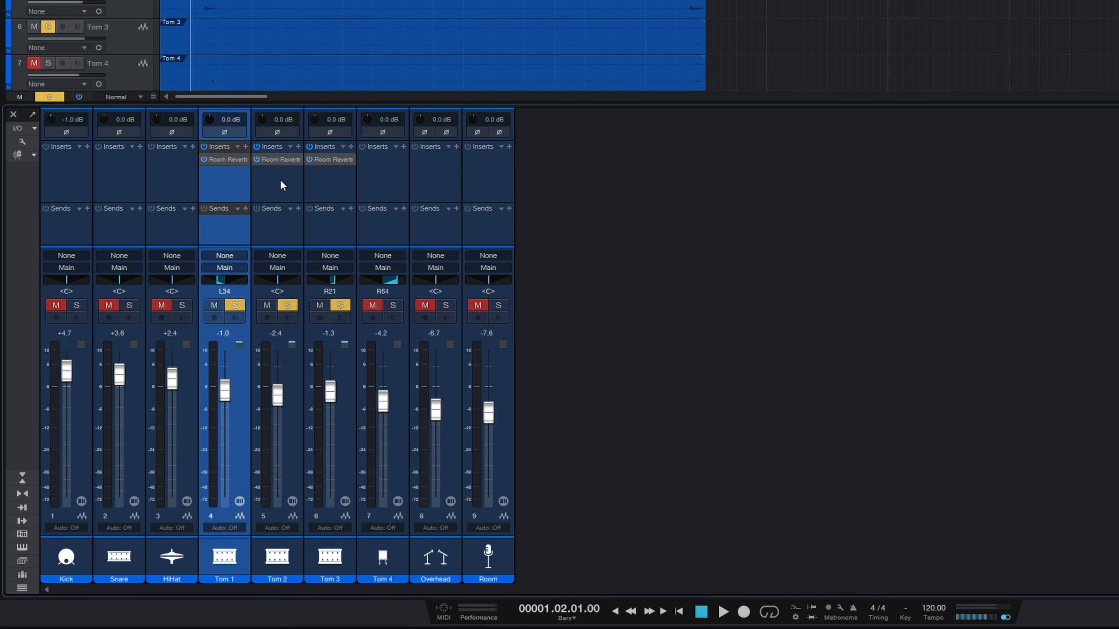
# Step: Remove Room Reverb from the inserts of Tom 3, Tom 2 and Tom 1
pyautogui.rightClick(332, 164)
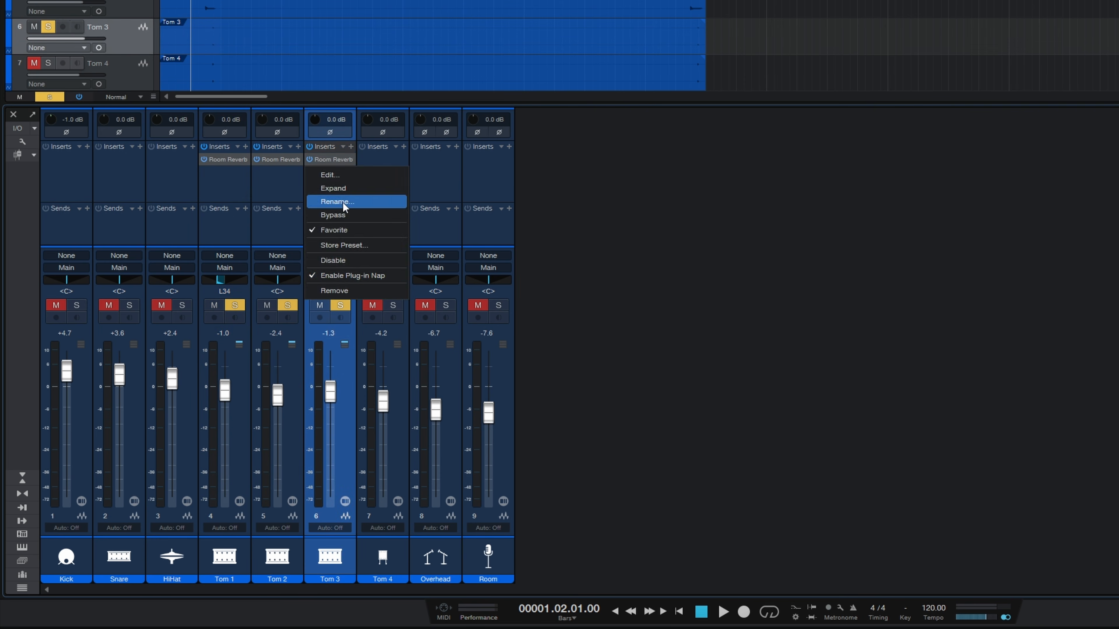
pyautogui.click(341, 289)
pyautogui.rightClick(279, 161)
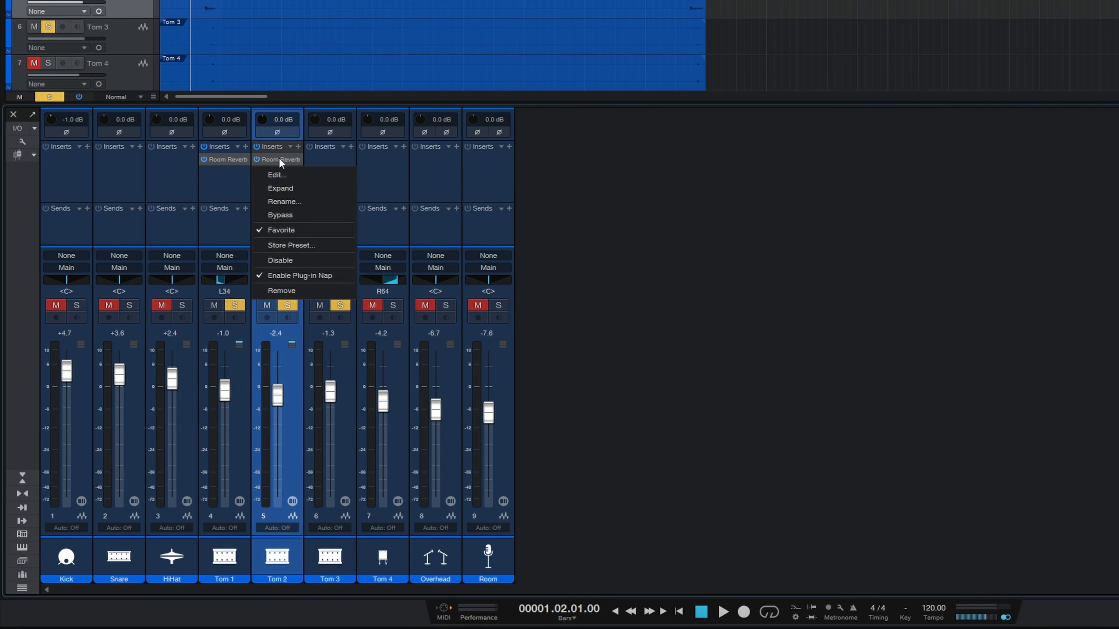
pyautogui.click(282, 290)
pyautogui.click(223, 159)
pyautogui.rightClick(223, 159)
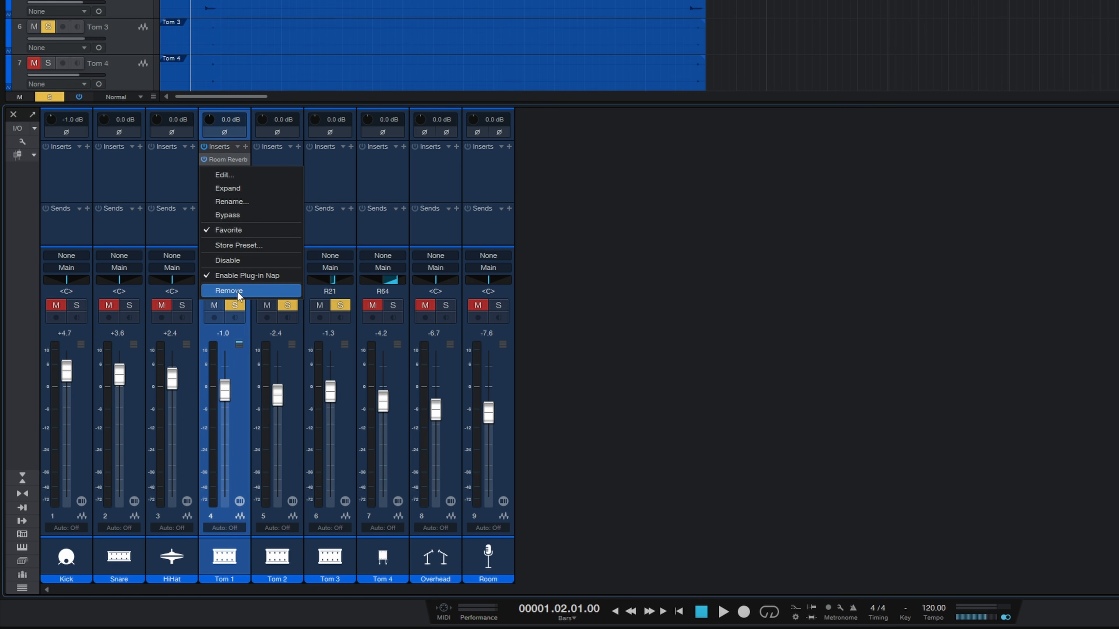
pyautogui.click(237, 291)
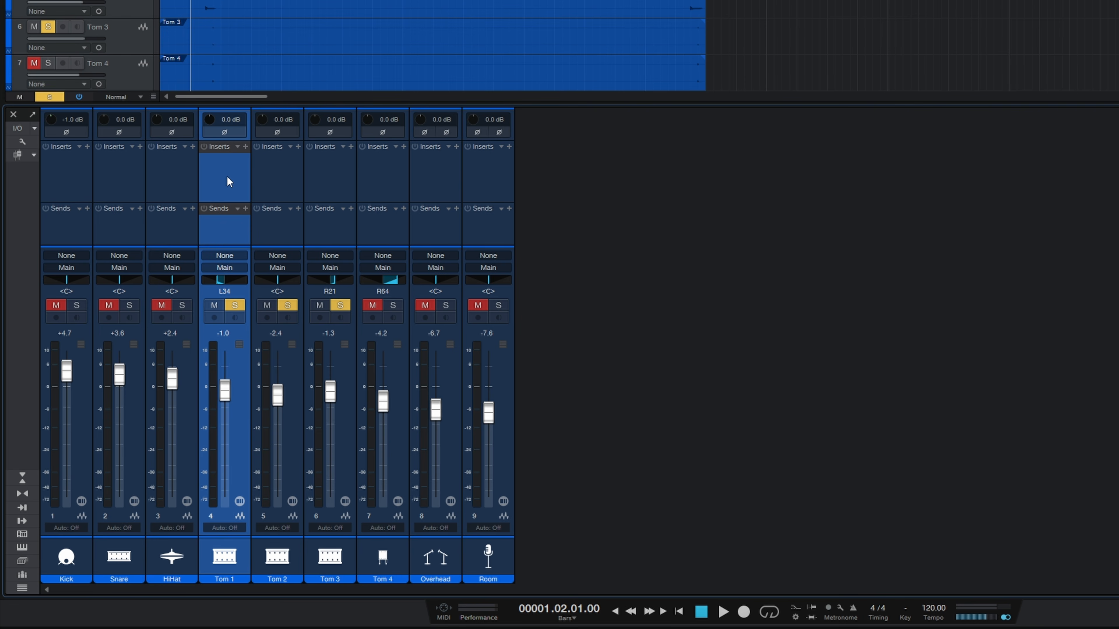
# Step: Select the Tom 1 to Tom 3 channels together and add a new bus channel as a send on all three
pyautogui.keyDown('shift'); pyautogui.click(332, 186); pyautogui.keyUp('shift')
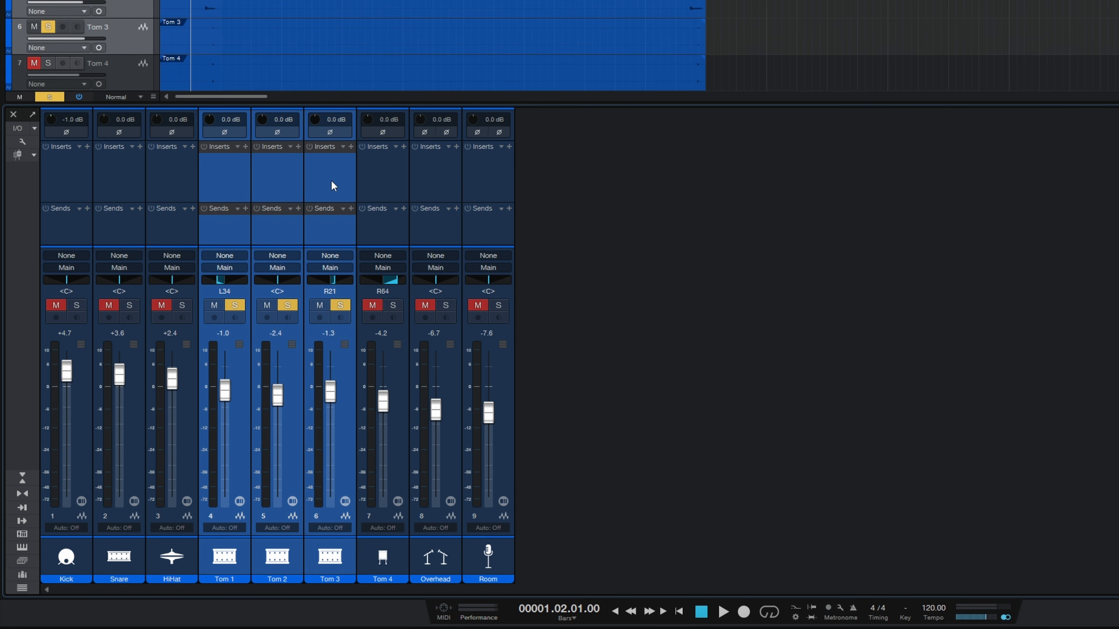
pyautogui.click(245, 207)
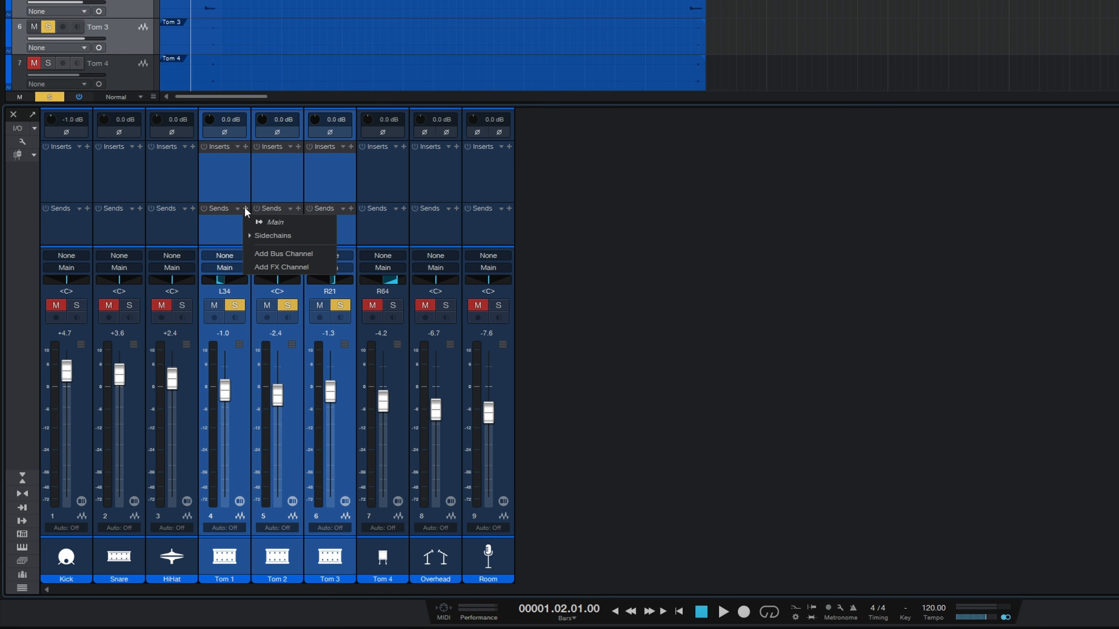
pyautogui.click(280, 254)
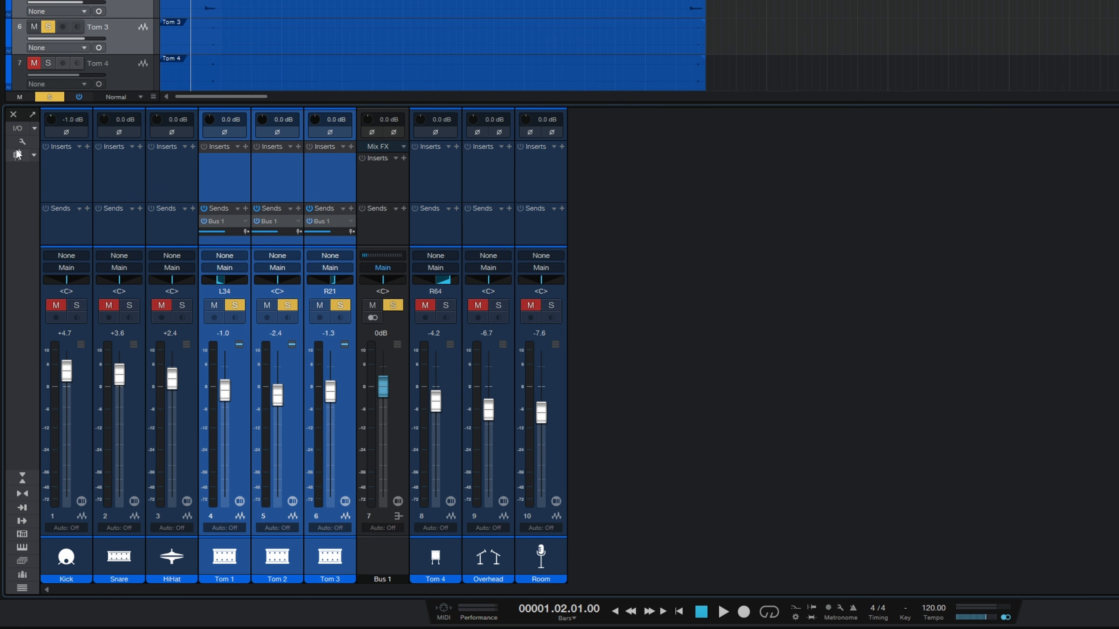
# Step: Try the "Keep bus channels to the right" grouping option, turn it off, and move Bus 1 back beside Tom 3
pyautogui.click(23, 143)
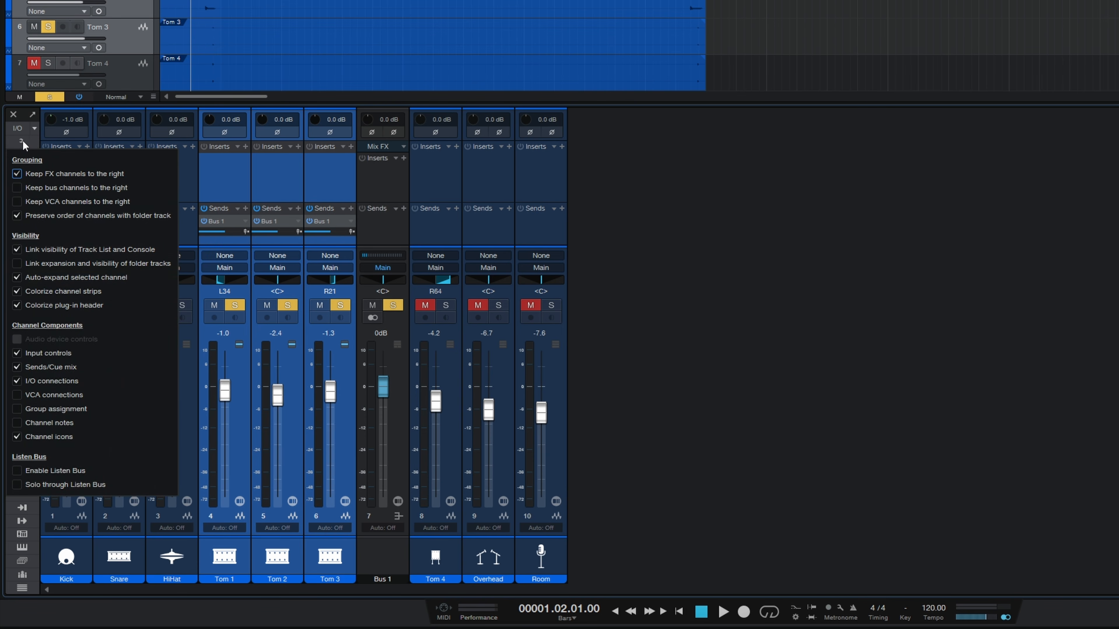
pyautogui.click(19, 188)
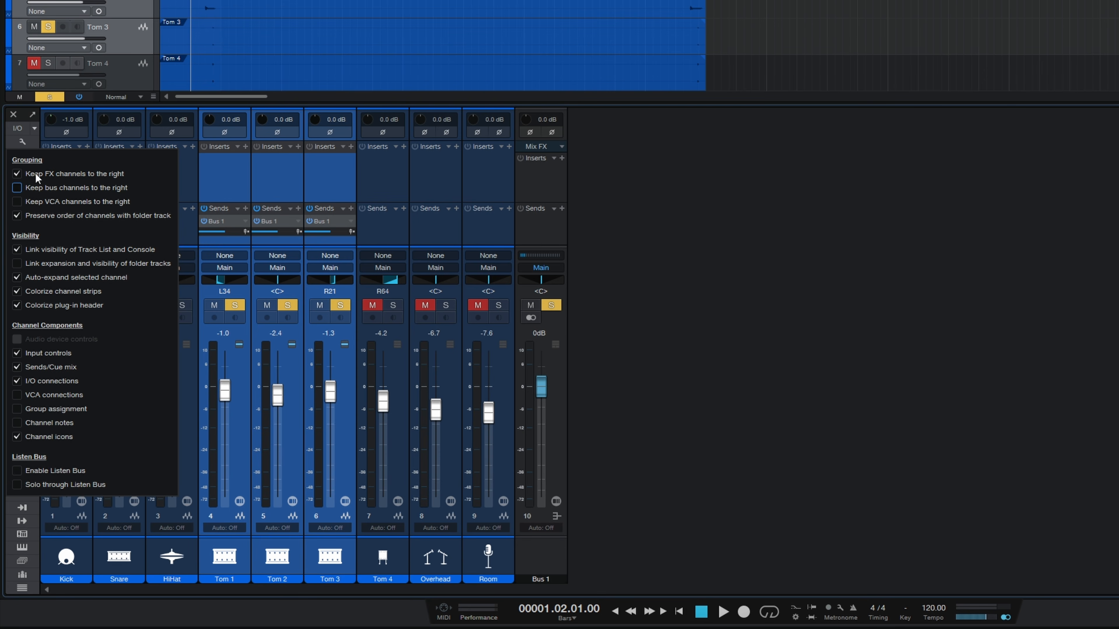
pyautogui.click(541, 241)
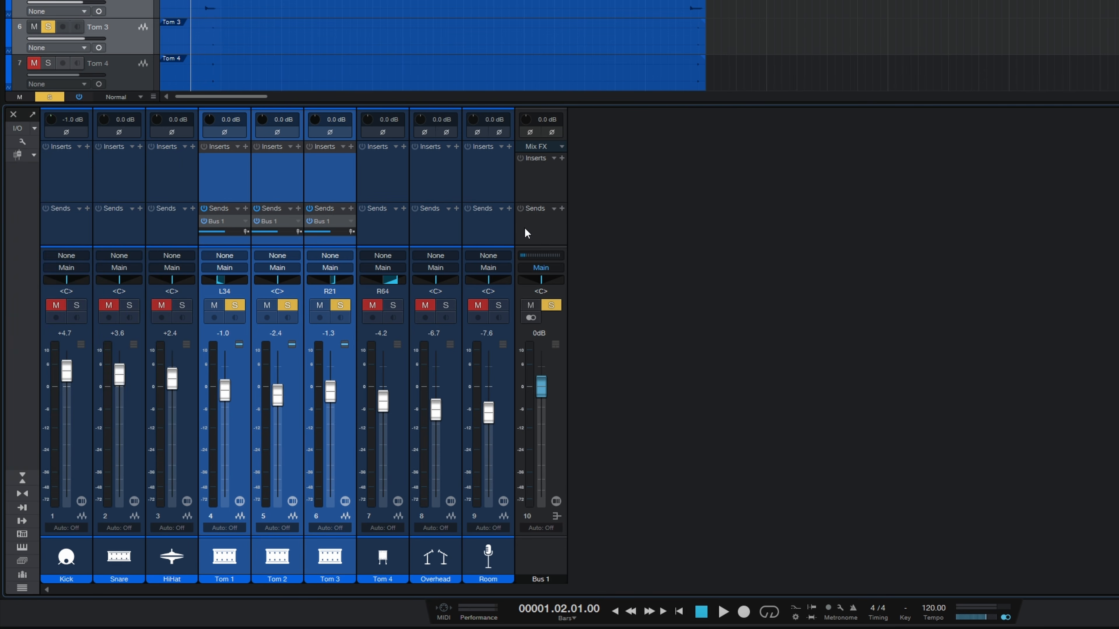
pyautogui.moveTo(525, 232); pyautogui.dragTo(379, 228)
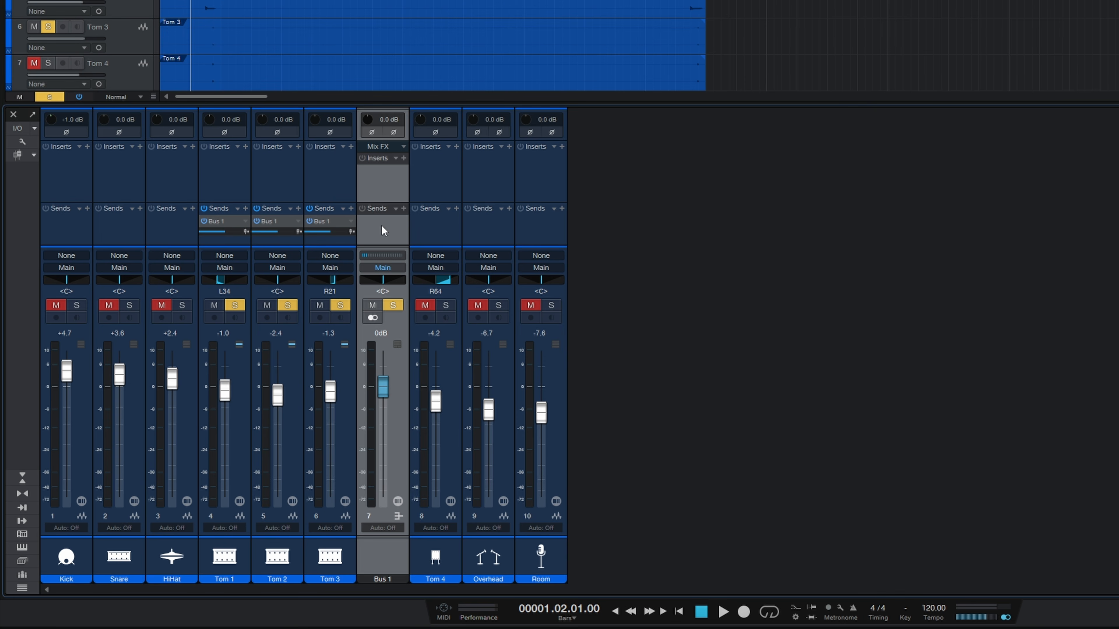
# Step: Insert Room Reverb on Bus 1 and audition the soloed toms through it
pyautogui.click(403, 158)
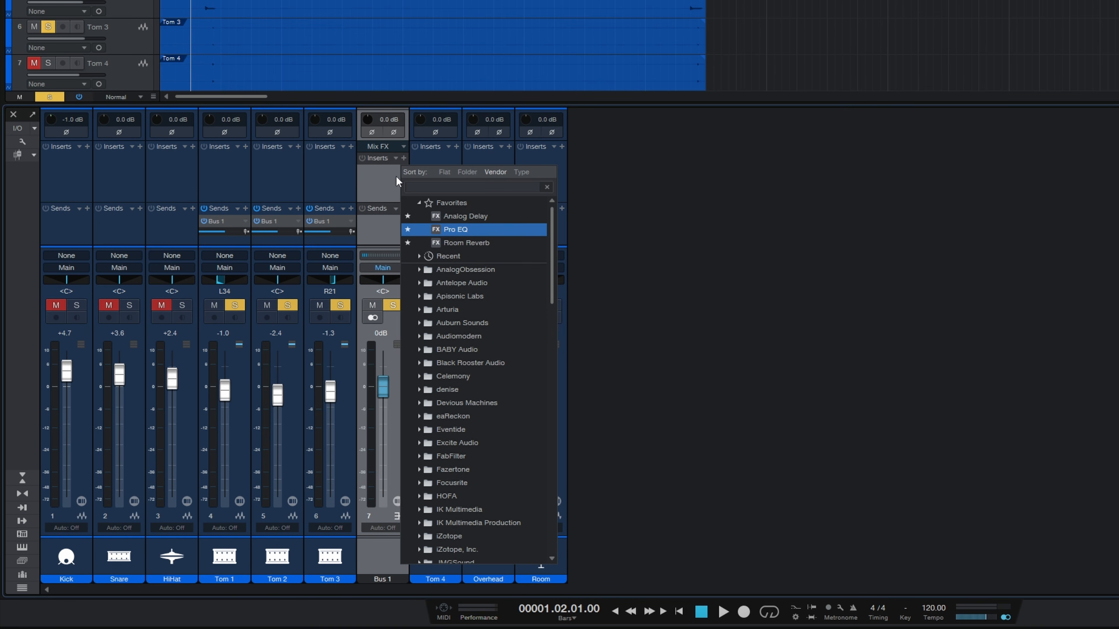
pyautogui.click(442, 242)
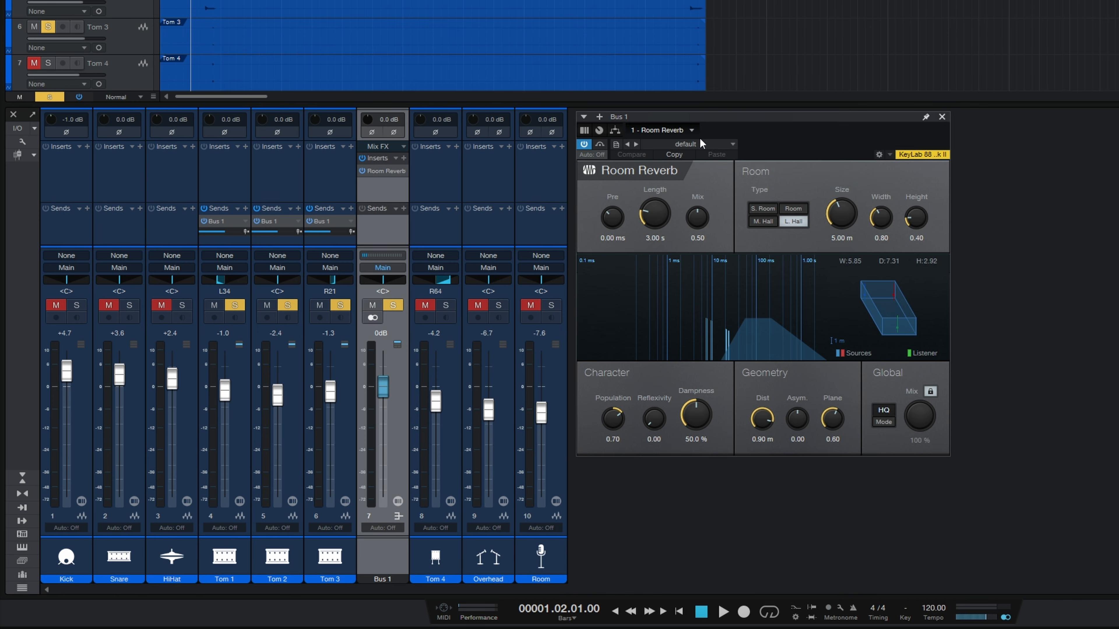
pyautogui.press('space')
pyautogui.press('space')
# Step: Set the length of Bus 1's Room Reverb to -2.10 s, readjust it to -0.00 ms, and audition each setting
pyautogui.moveTo(657, 217); pyautogui.dragTo(662, 224)
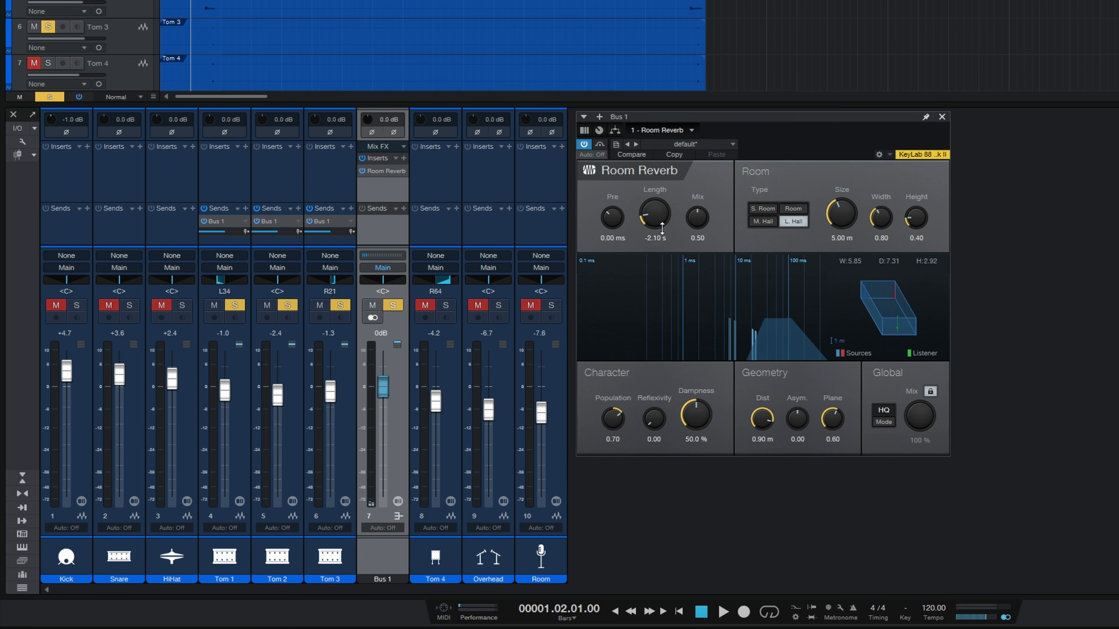
pyautogui.press('space')
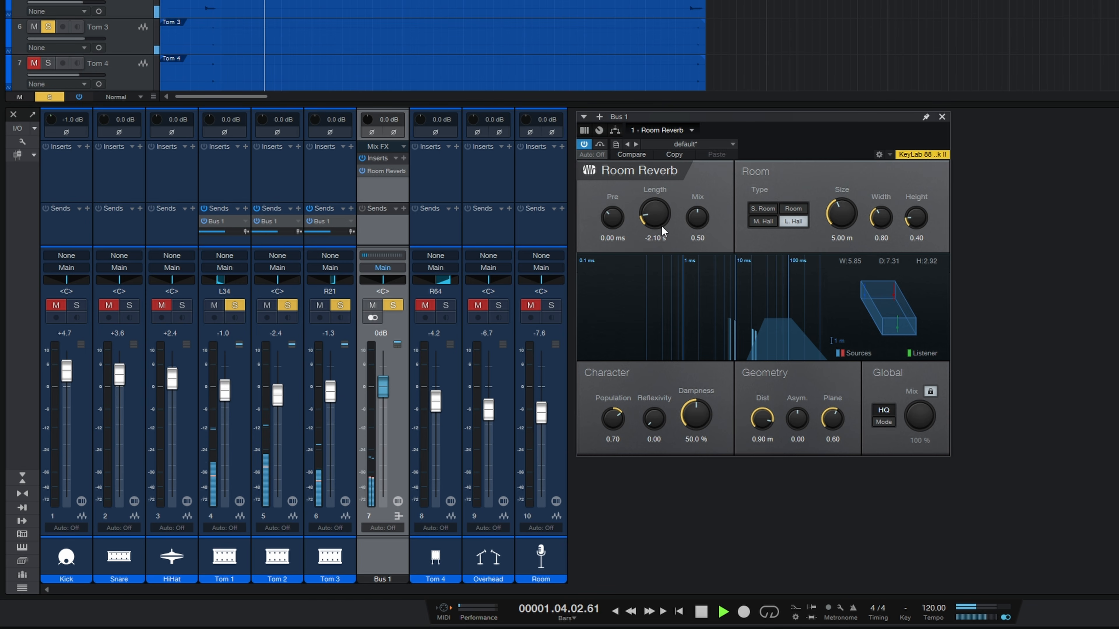
pyautogui.press('space')
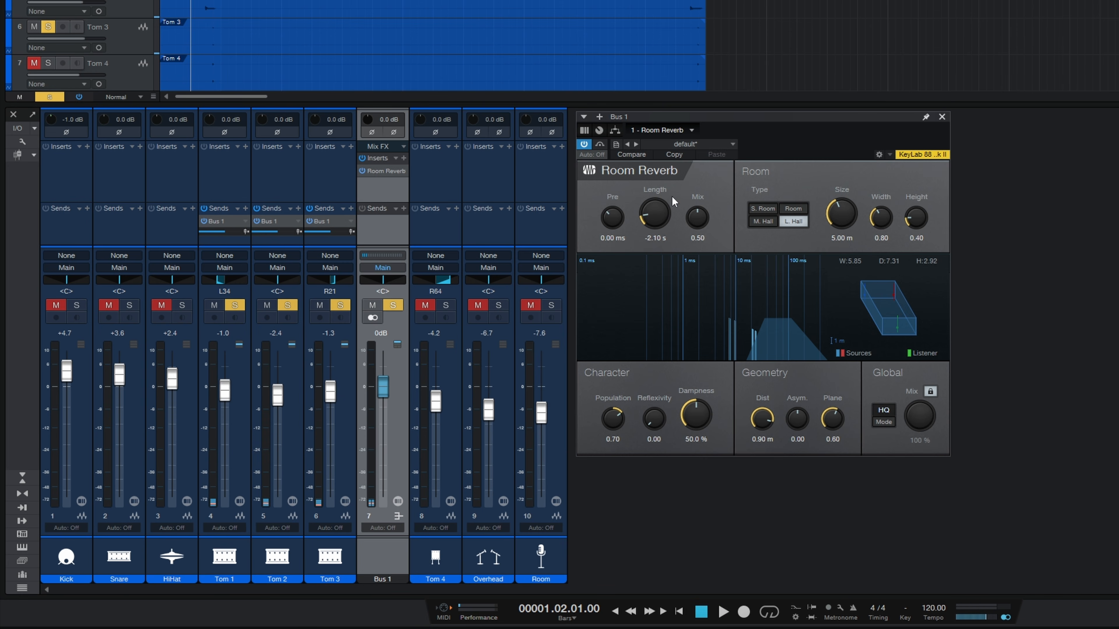
pyautogui.moveTo(655, 218); pyautogui.dragTo(654, 219)
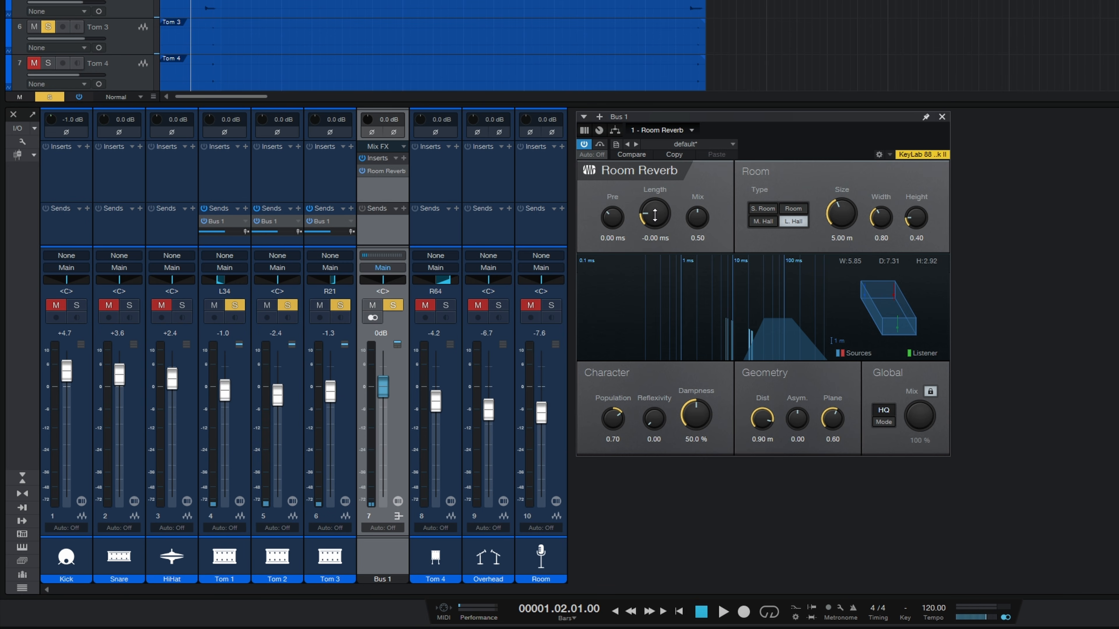
pyautogui.press('space')
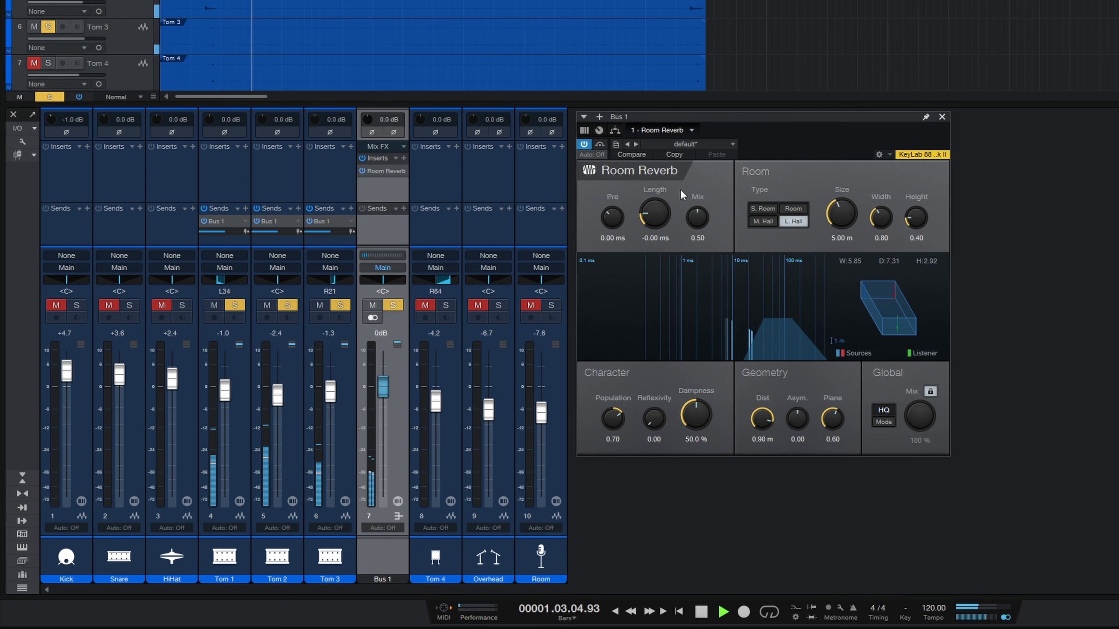
pyautogui.press('space')
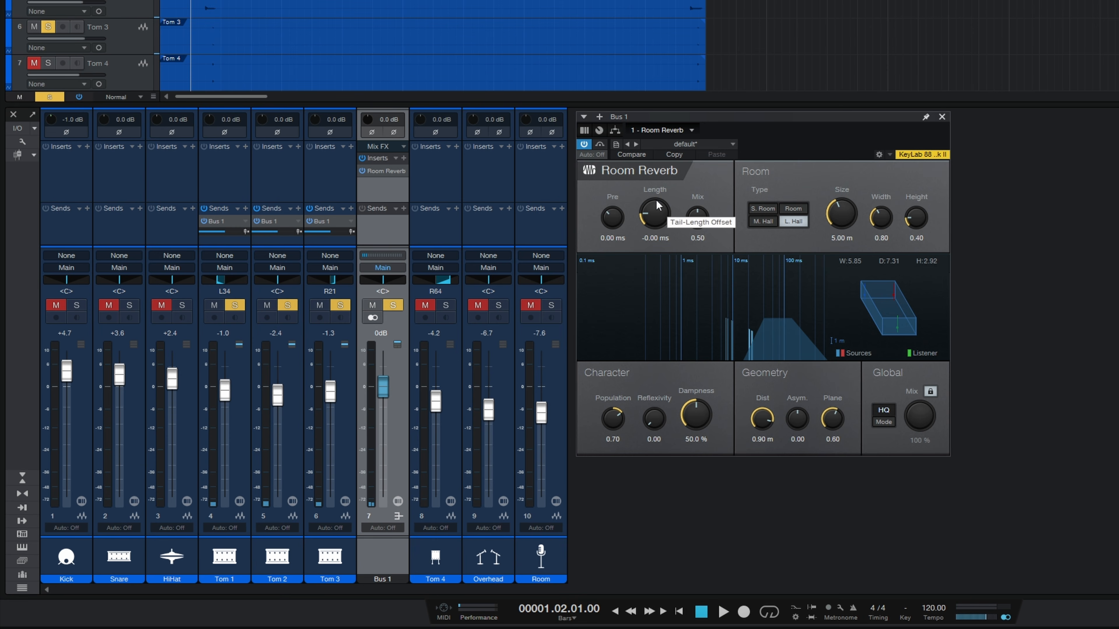
# Step: Add Pro EQ to Bus 1 and move it ahead of Room Reverb in the inserts
pyautogui.click(404, 157)
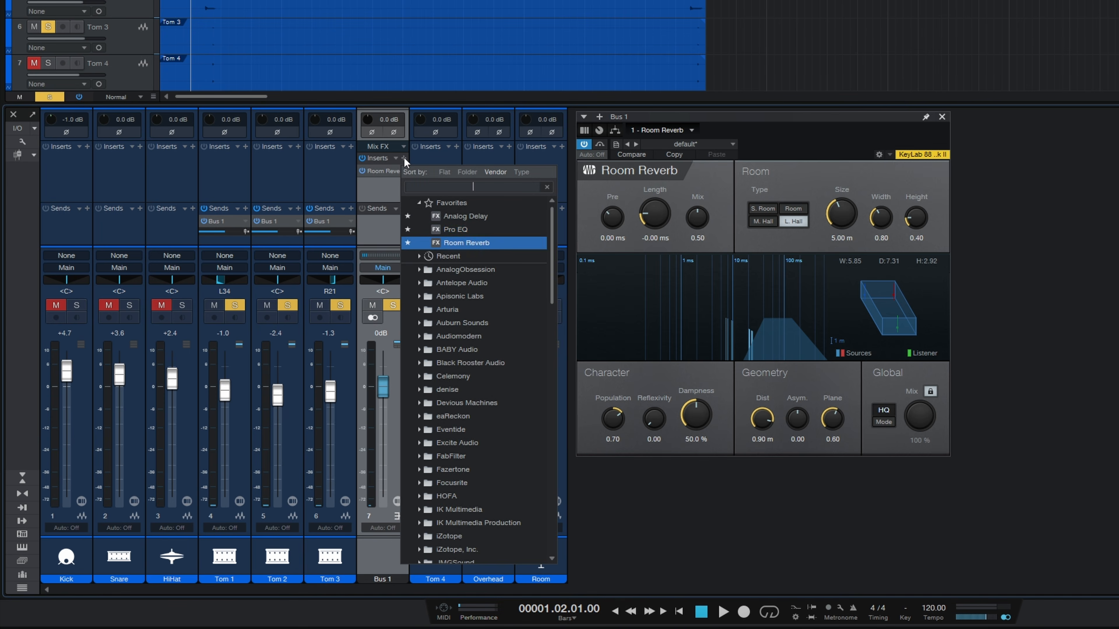
pyautogui.click(469, 230)
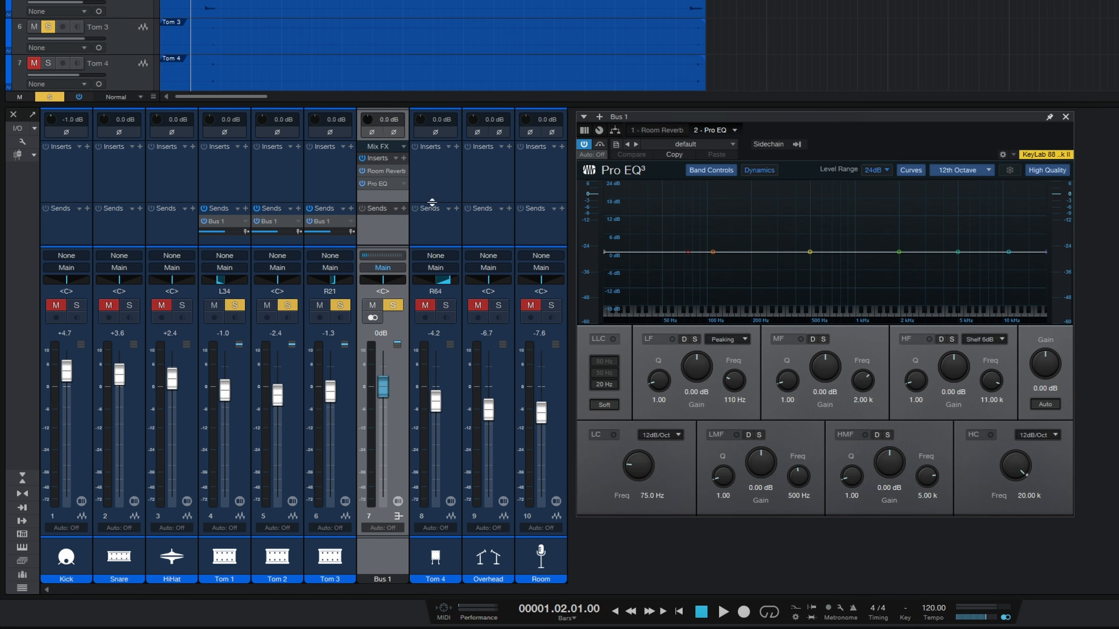
pyautogui.moveTo(381, 184); pyautogui.dragTo(385, 168)
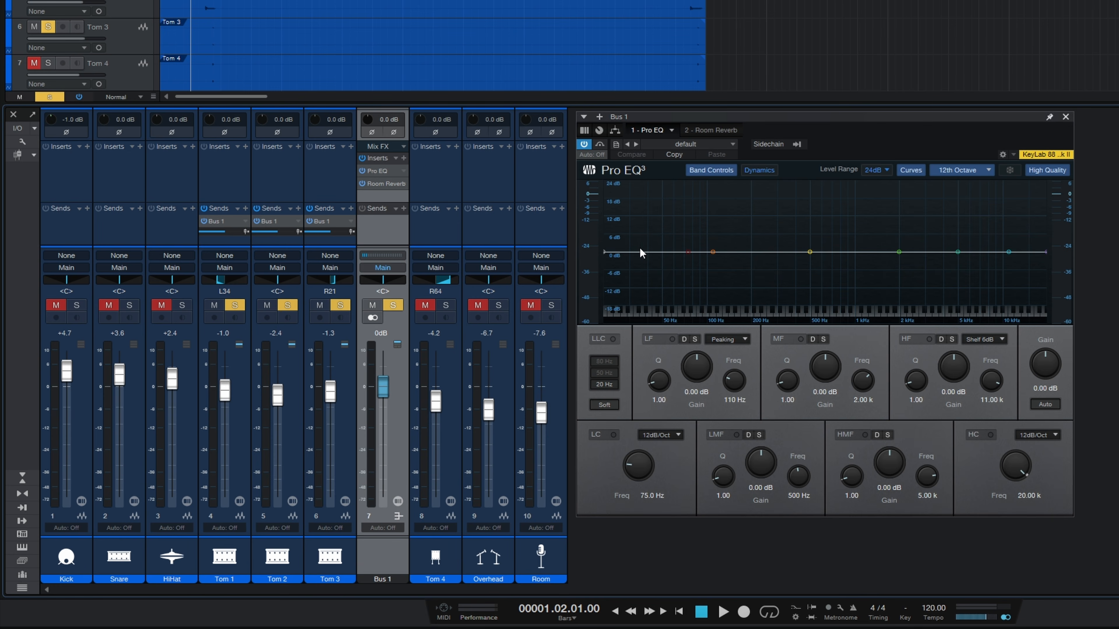
# Step: Raise the low cut of Bus 1's Pro EQ to about 995 Hz and audition the toms
pyautogui.moveTo(688, 251); pyautogui.dragTo(855, 273)
pyautogui.press('space')
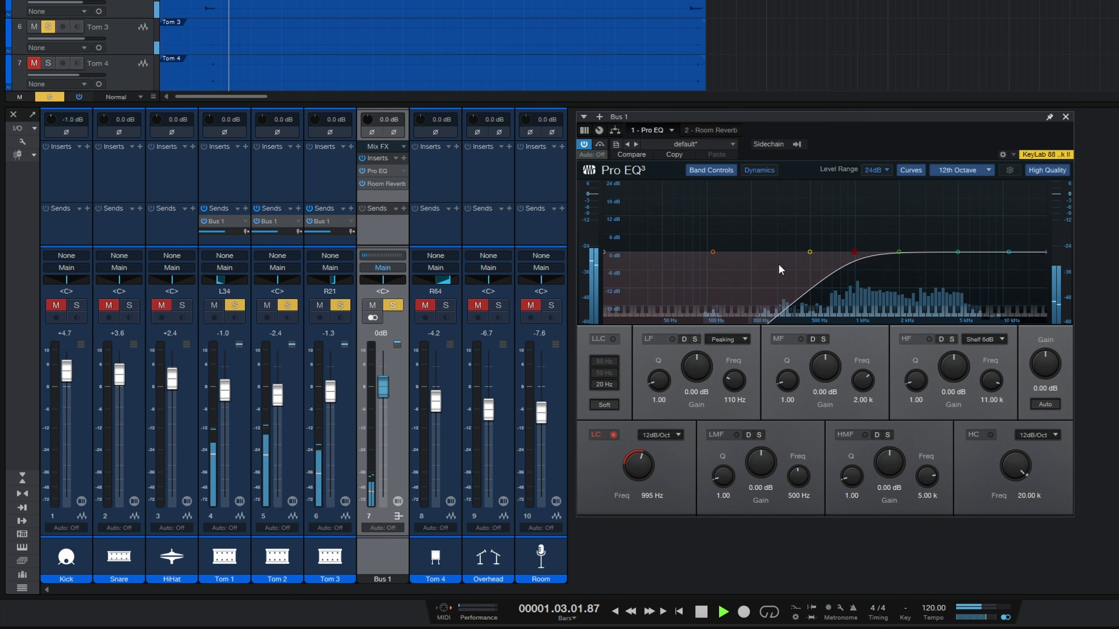
pyautogui.press('space')
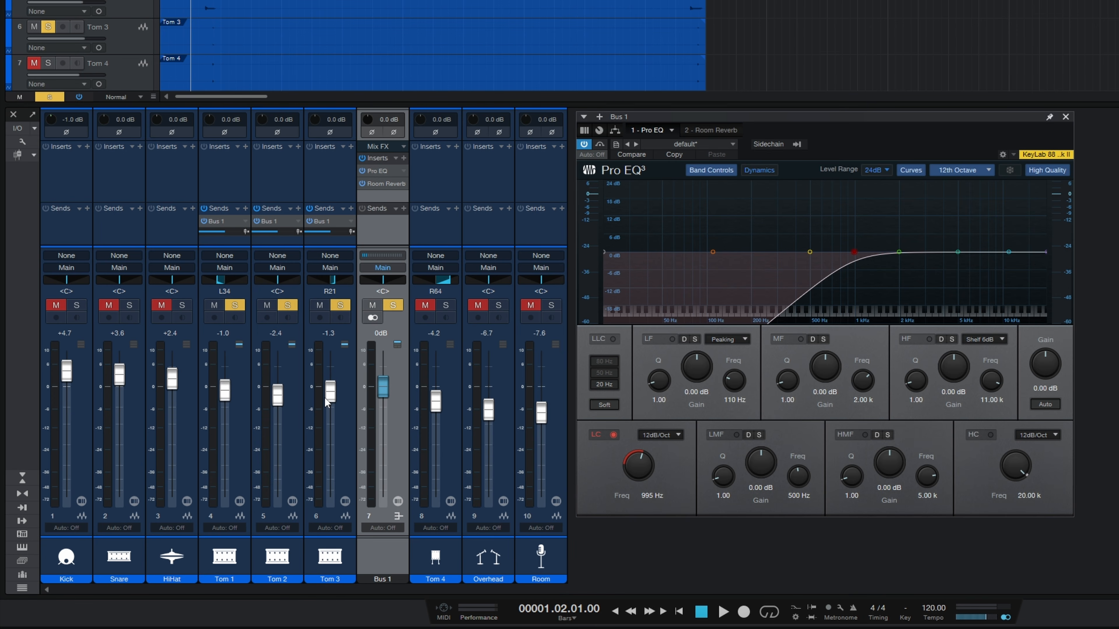
# Step: Pull the channel faders of Tom 3, Tom 2 and Tom 1 all the way down to -∞
pyautogui.moveTo(330, 391); pyautogui.dragTo(330, 495)
pyautogui.moveTo(277, 397); pyautogui.dragTo(274, 475)
pyautogui.moveTo(225, 390); pyautogui.dragTo(234, 525)
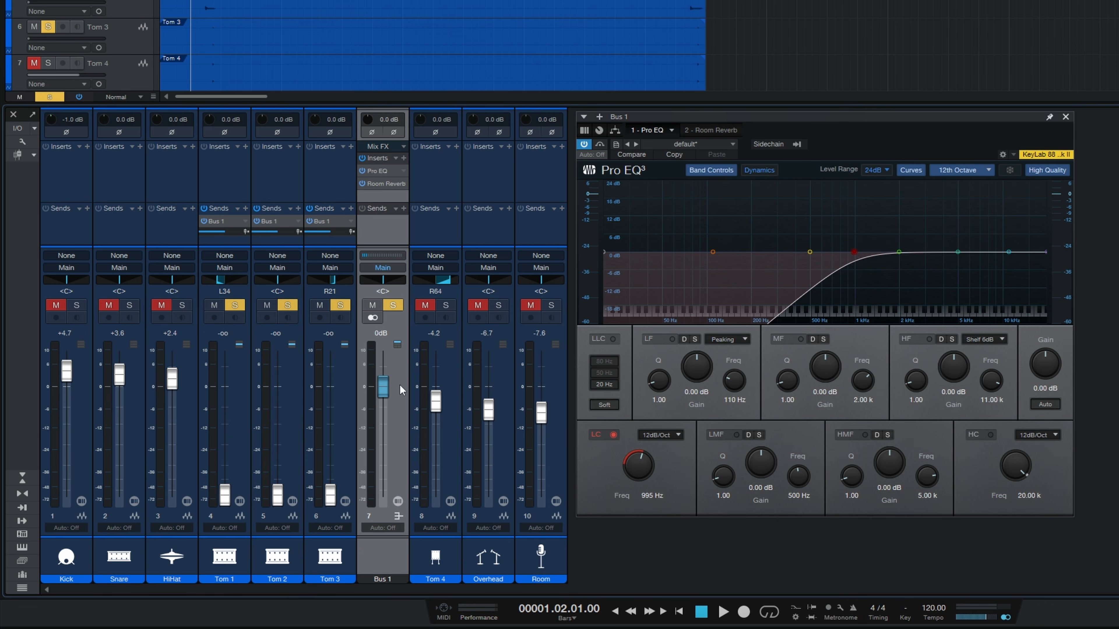
# Step: Audition the toms with the Tom 1, Tom 2 and Tom 3 channel faders all the way down
pyautogui.press('space')
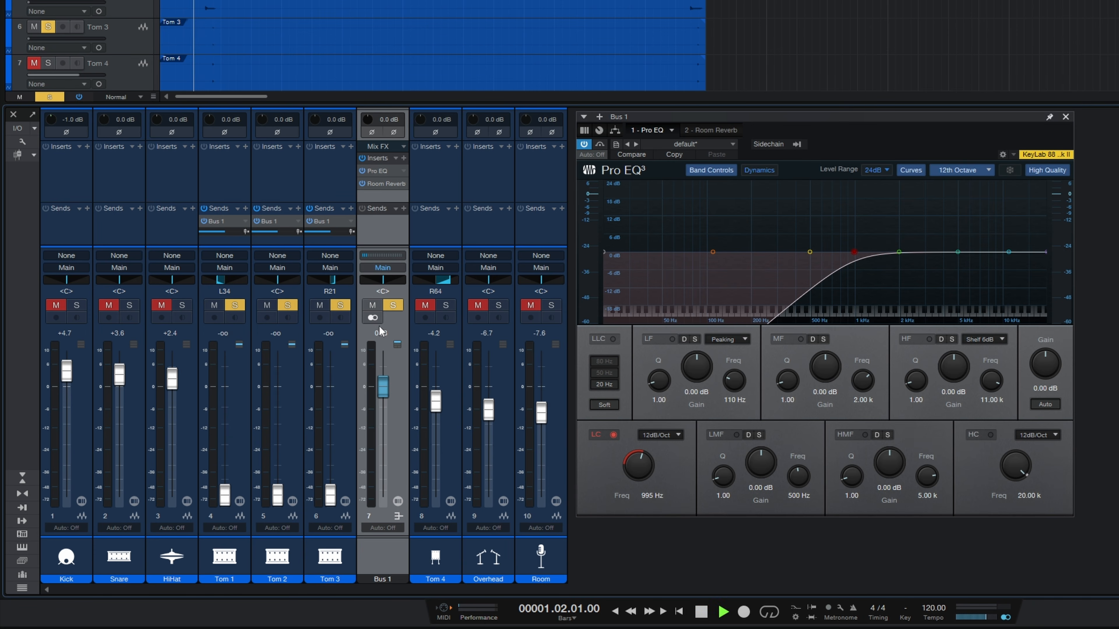
pyautogui.press('space')
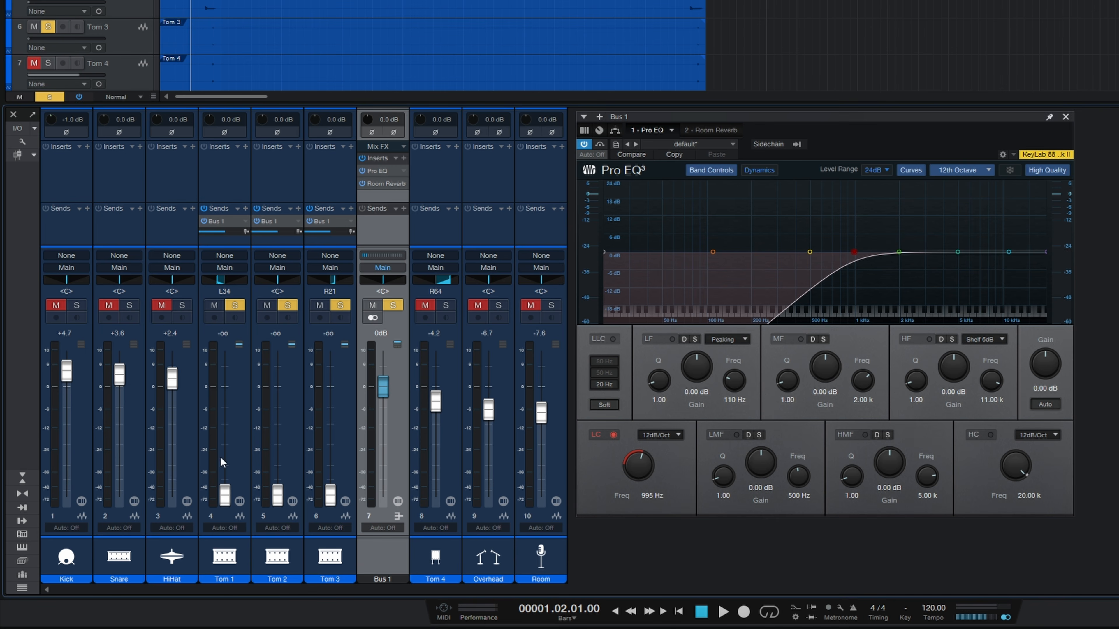
pyautogui.moveTo(223, 486); pyautogui.dragTo(233, 516)
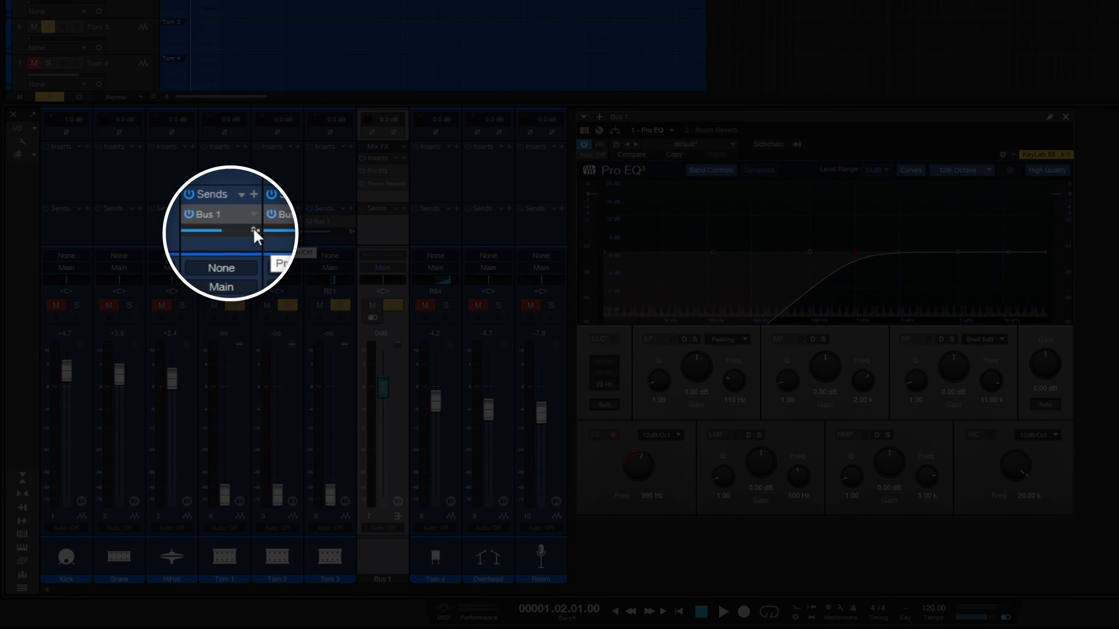
# Step: Switch the Bus 1 sends of Tom 1, Tom 2 and Tom 3 to pre-fader and audition the bus
pyautogui.click(247, 232)
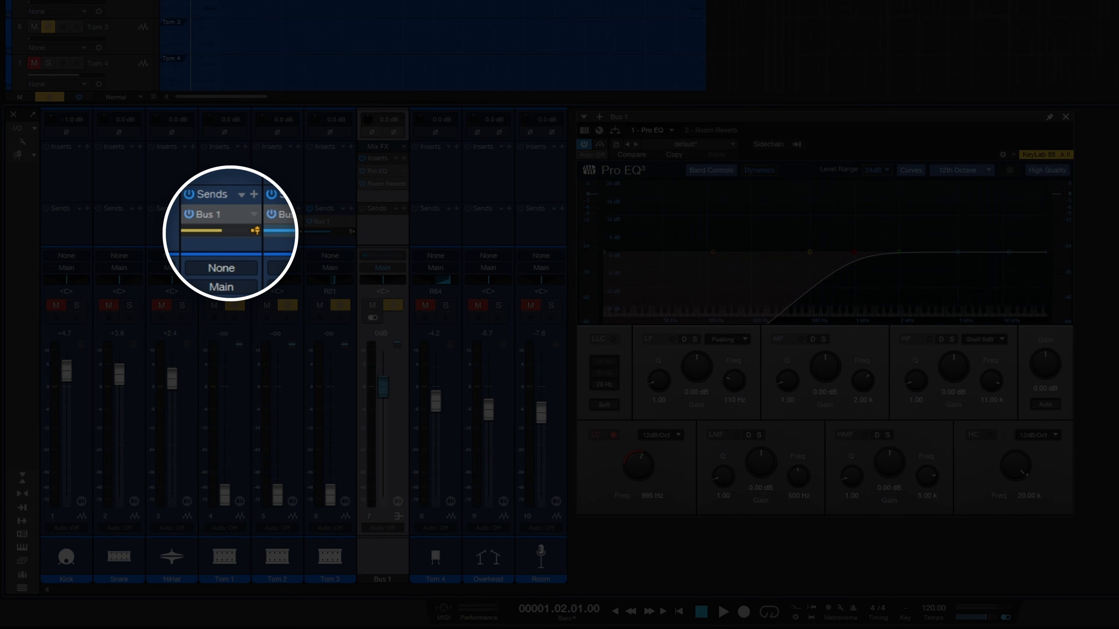
pyautogui.click(300, 231)
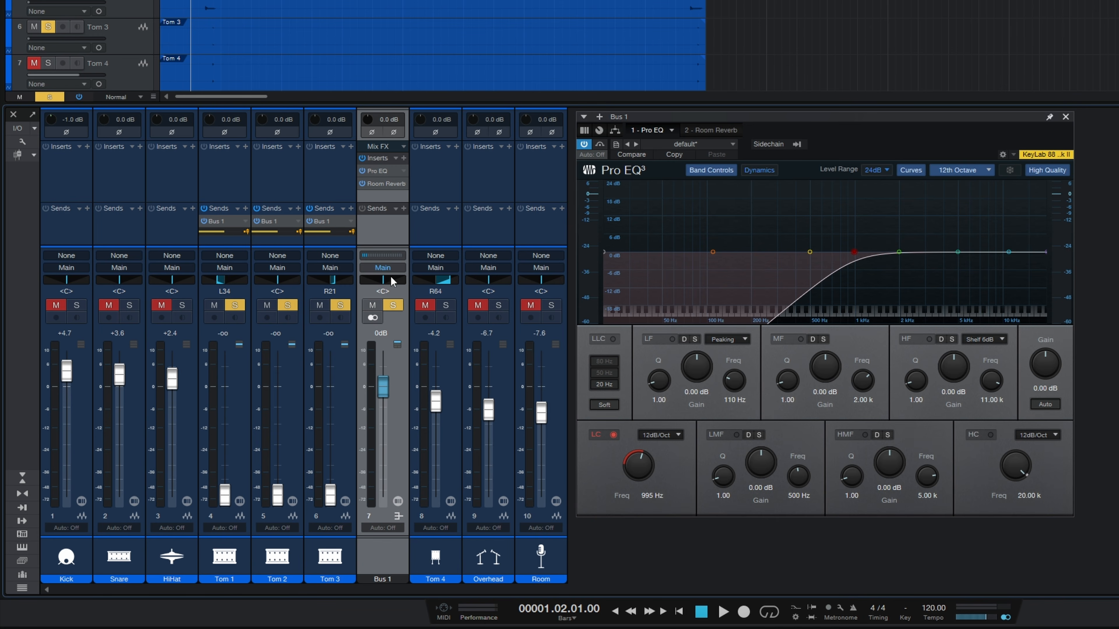
pyautogui.press('space')
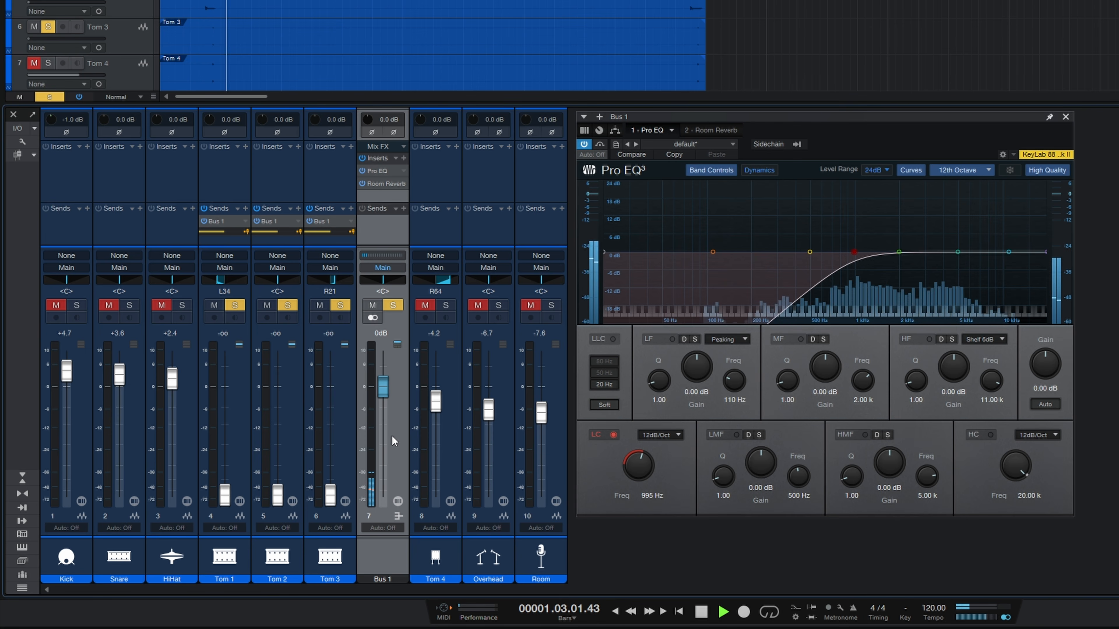
pyautogui.press('space')
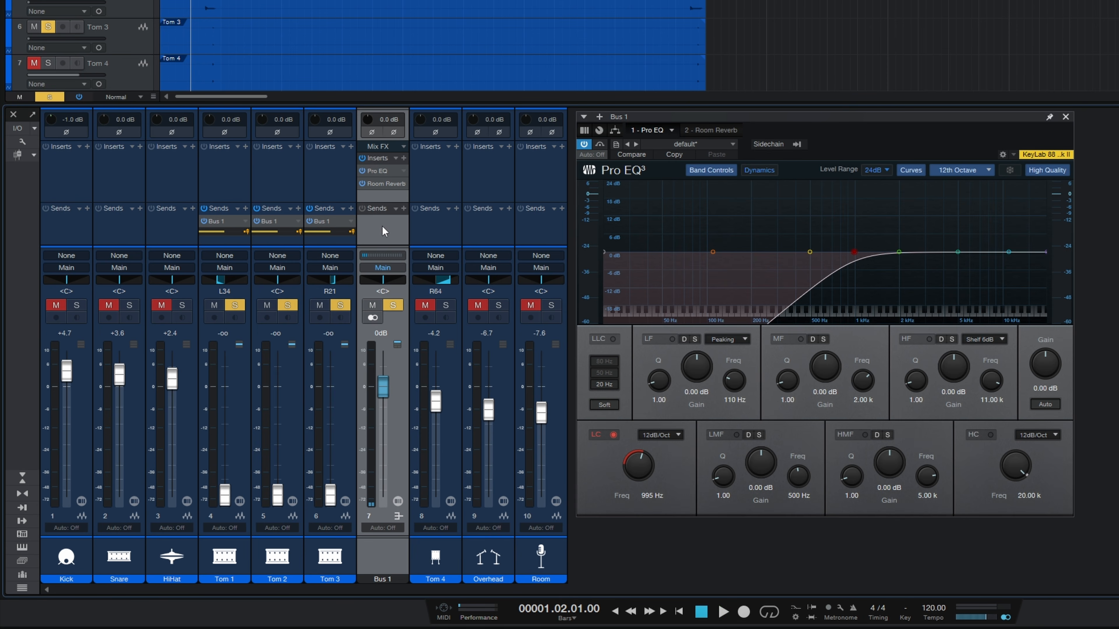
pyautogui.press('space')
pyautogui.press('space')
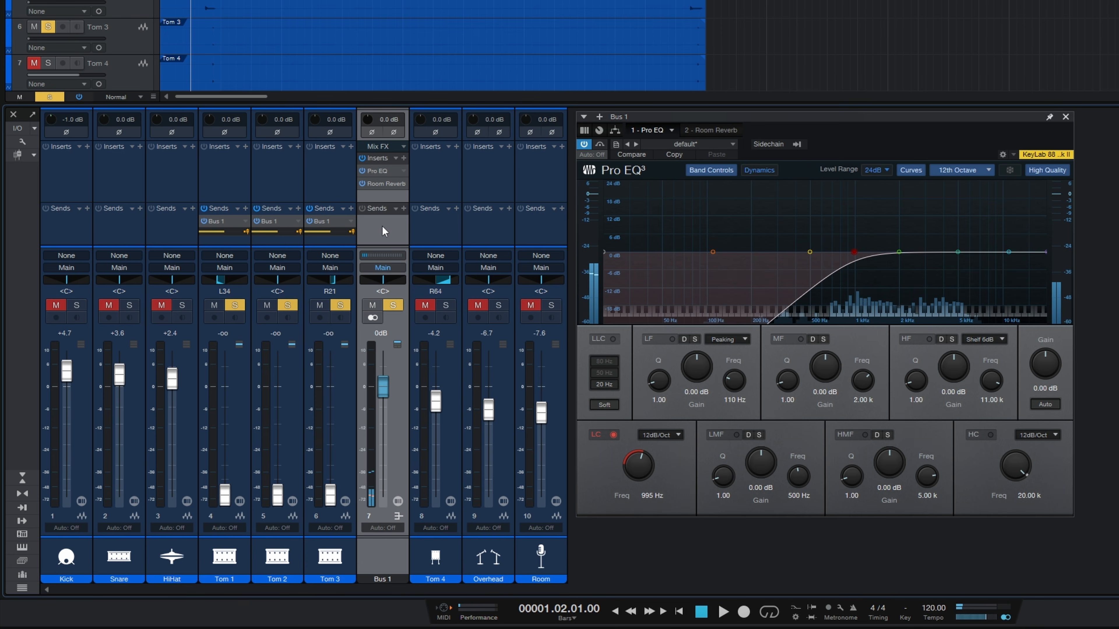
# Step: Raise the channel faders of Tom 1 to -3.3 dB, Tom 2 to -2.6 dB and Tom 3 to -0.6 dB, then audition the toms
pyautogui.moveTo(232, 496); pyautogui.dragTo(231, 399)
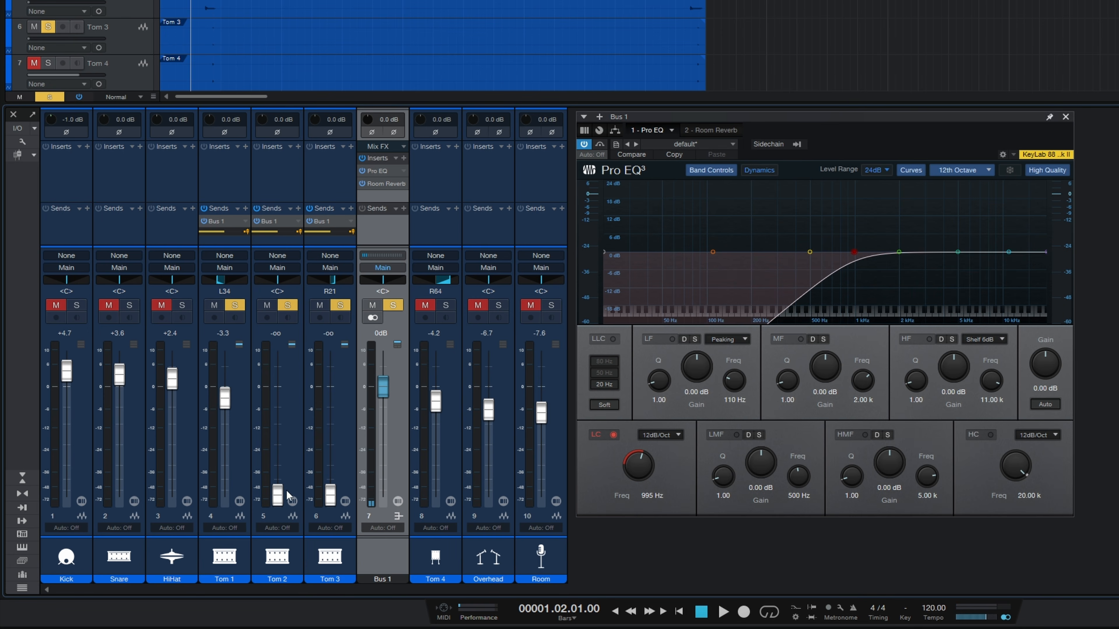
pyautogui.moveTo(280, 496); pyautogui.dragTo(276, 396)
pyautogui.moveTo(330, 494); pyautogui.dragTo(329, 389)
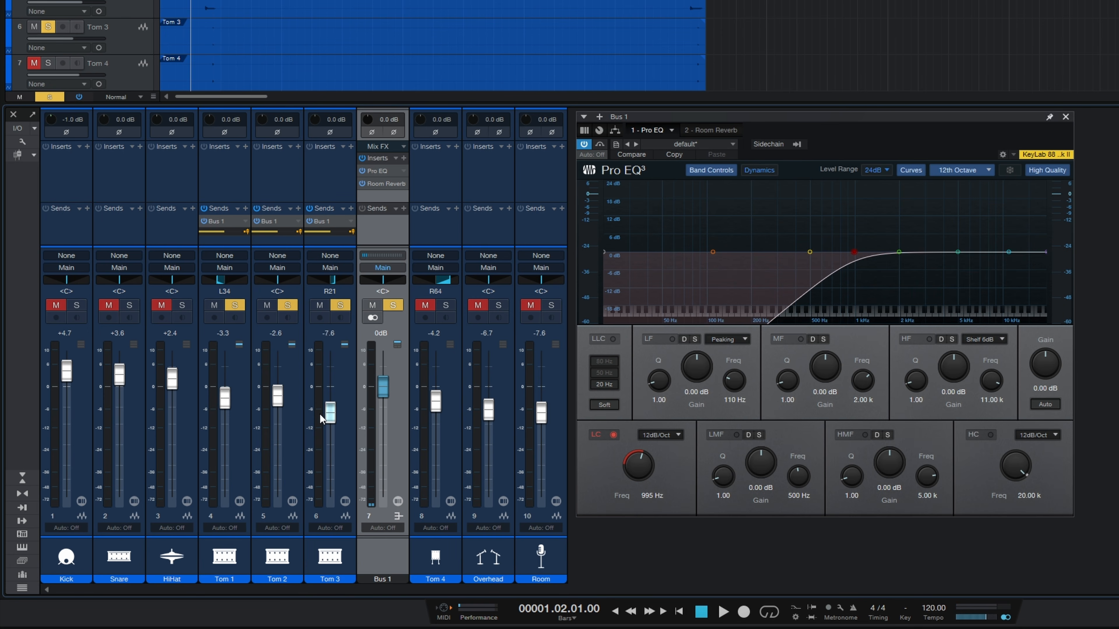
pyautogui.press('space')
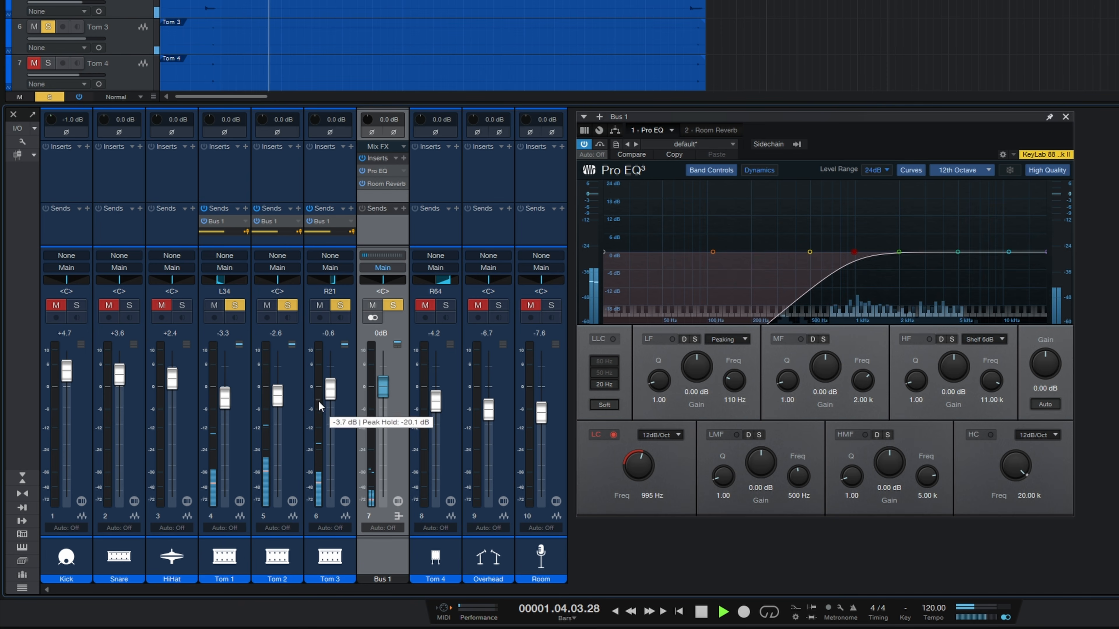
pyautogui.press('space')
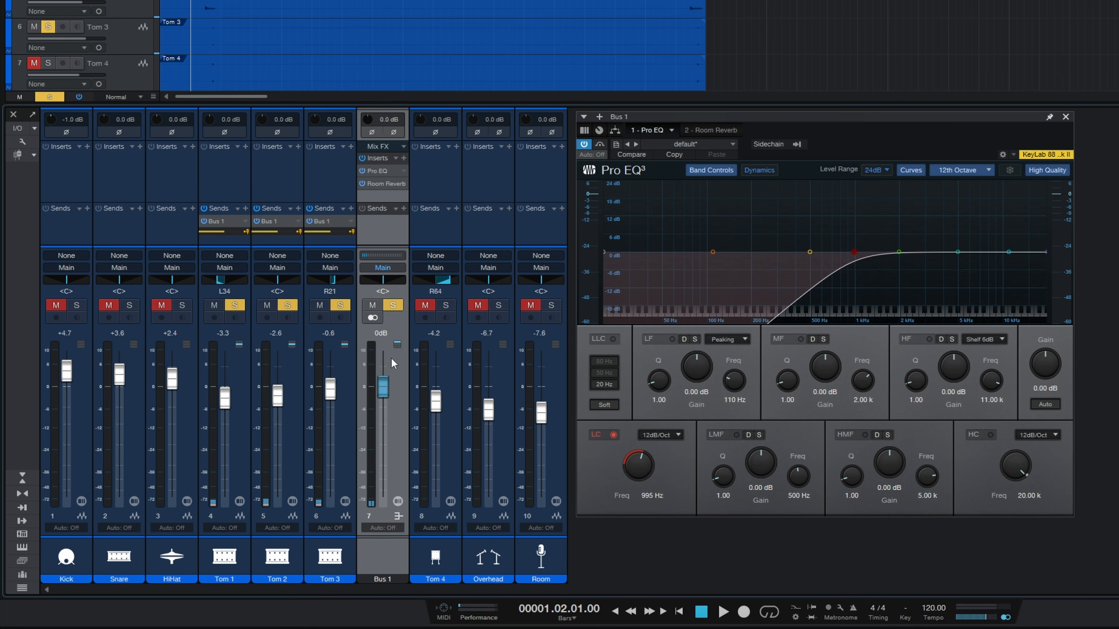
# Step: Rebalance the tom channel faders to -2.9 dB for Tom 1, -4.4 dB for Tom 2 and -2.9 dB for Tom 3
pyautogui.click(247, 231)
pyautogui.moveTo(223, 403)
pyautogui.mouseDown()
pyautogui.moveTo(236, 461)
pyautogui.moveTo(235, 389)
pyautogui.mouseUp()
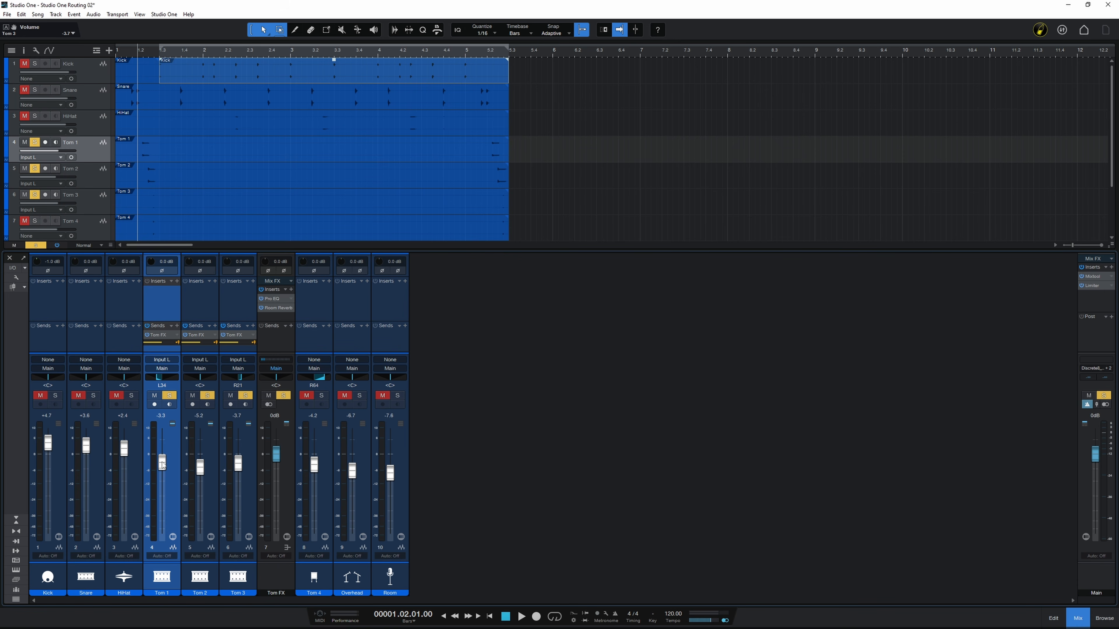
pyautogui.moveTo(163, 464)
pyautogui.mouseDown()
pyautogui.moveTo(238, 473)
pyautogui.moveTo(238, 462)
pyautogui.moveTo(163, 467)
pyautogui.mouseUp()
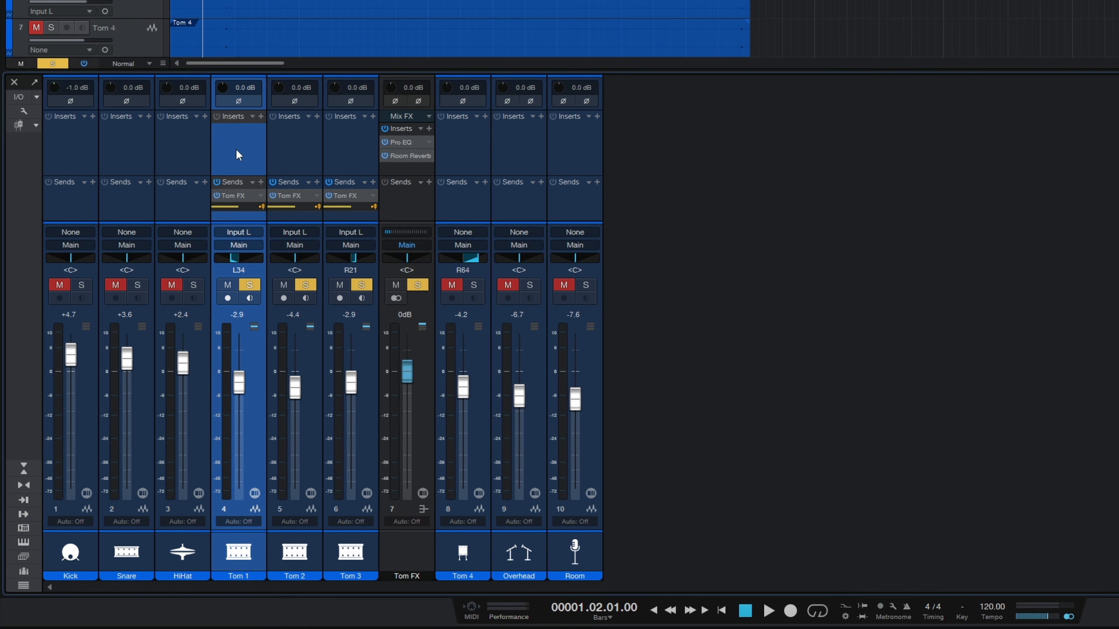
# Step: Add a bus for Tom 1, Tom 2 and Tom 3 together and place it after the Tom FX channel
pyautogui.keyDown('shift'); pyautogui.click(347, 150); pyautogui.keyUp('shift')
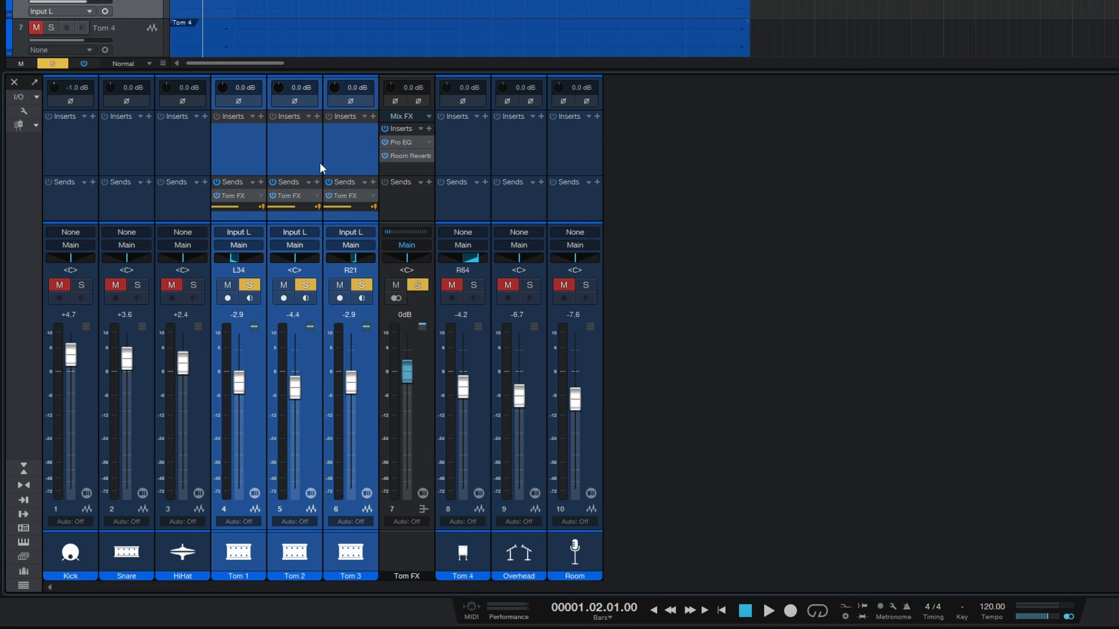
pyautogui.rightClick(253, 158)
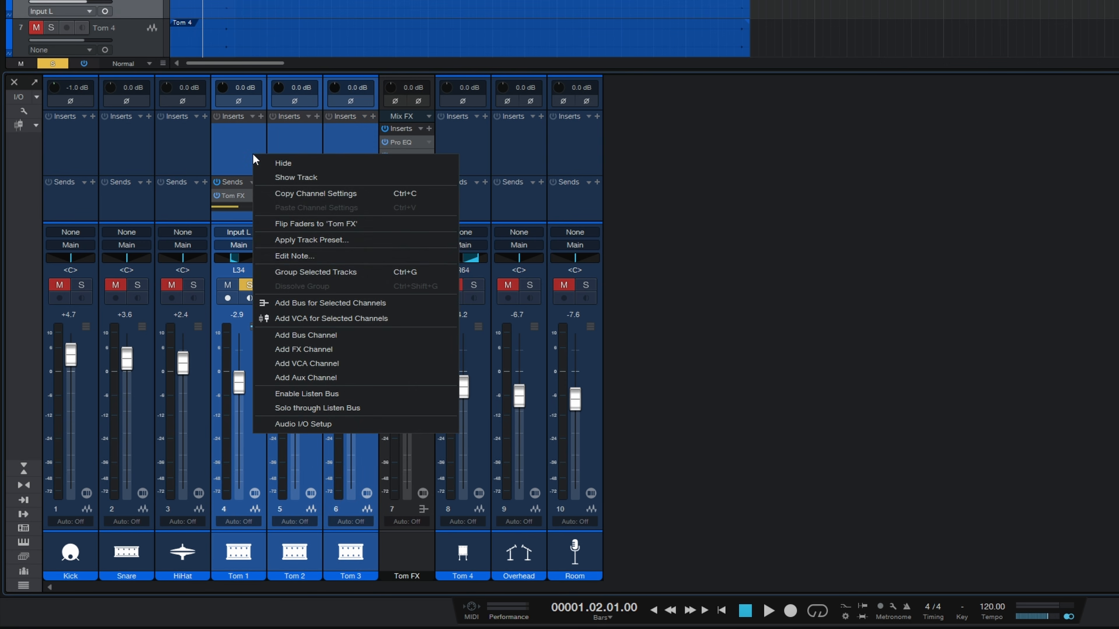
pyautogui.click(318, 302)
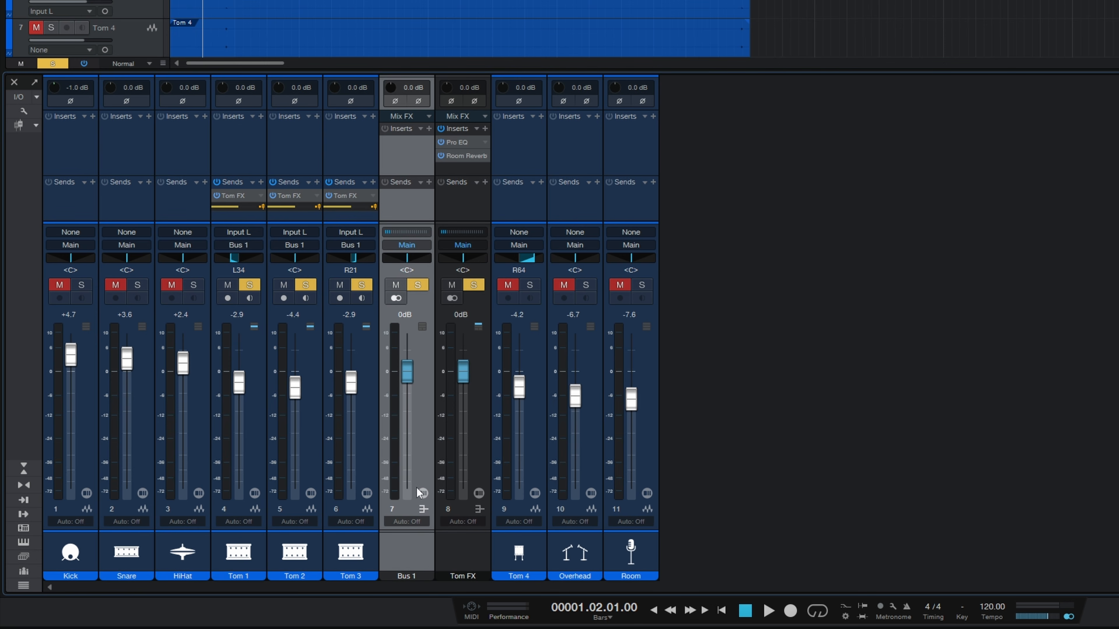
pyautogui.moveTo(414, 208); pyautogui.dragTo(479, 210)
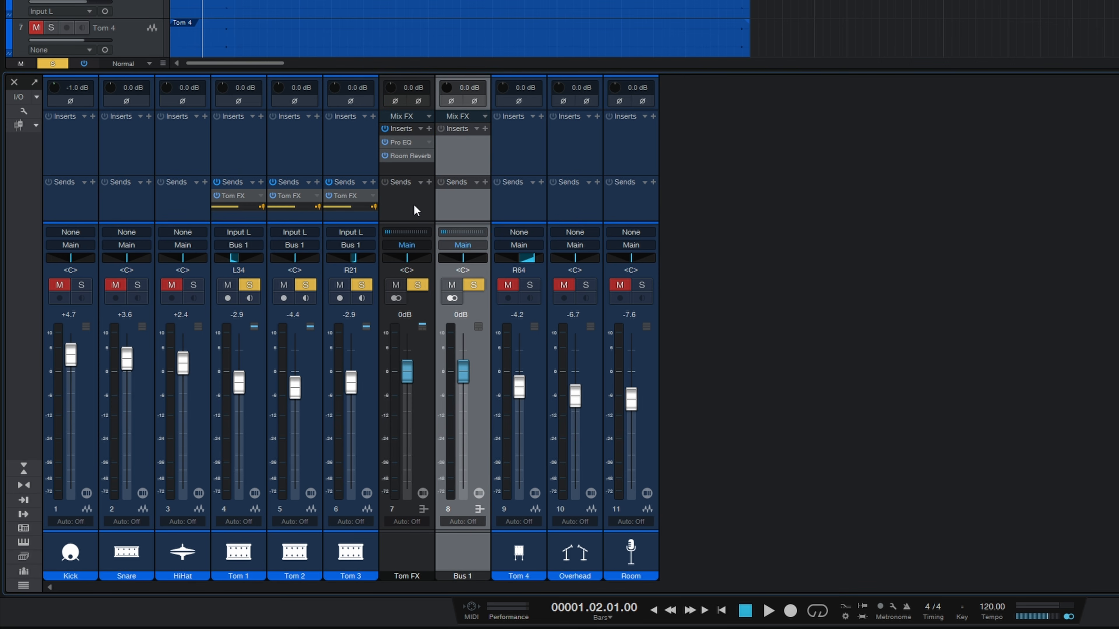
# Step: Rename the new Bus 1 channel as Tom Bus
pyautogui.doubleClick(473, 576)
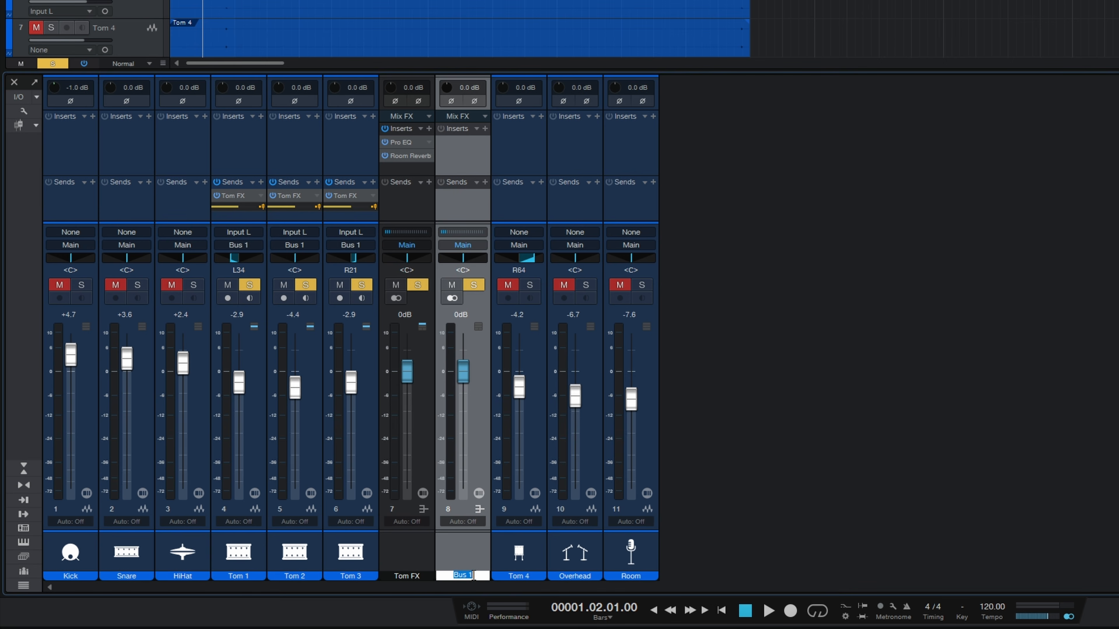
pyautogui.write('Tom Bus')
pyautogui.press('Return')
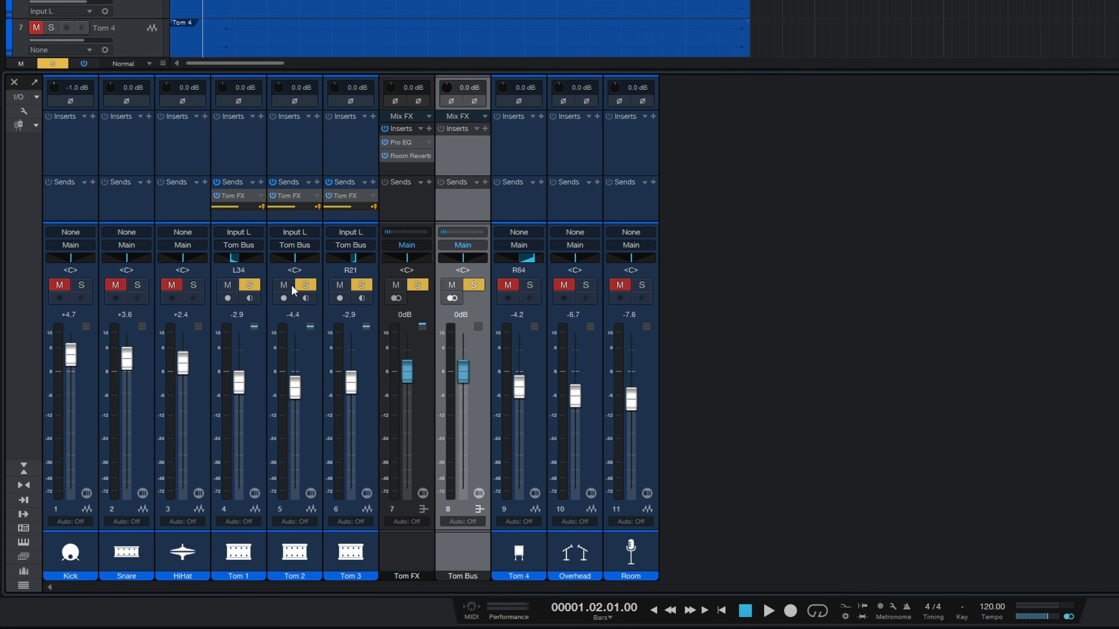
# Step: Lower the Tom Bus fader to -35.6 dB, audition the toms, and bring the fader back up to -0.6 dB
pyautogui.moveTo(466, 379); pyautogui.dragTo(472, 465)
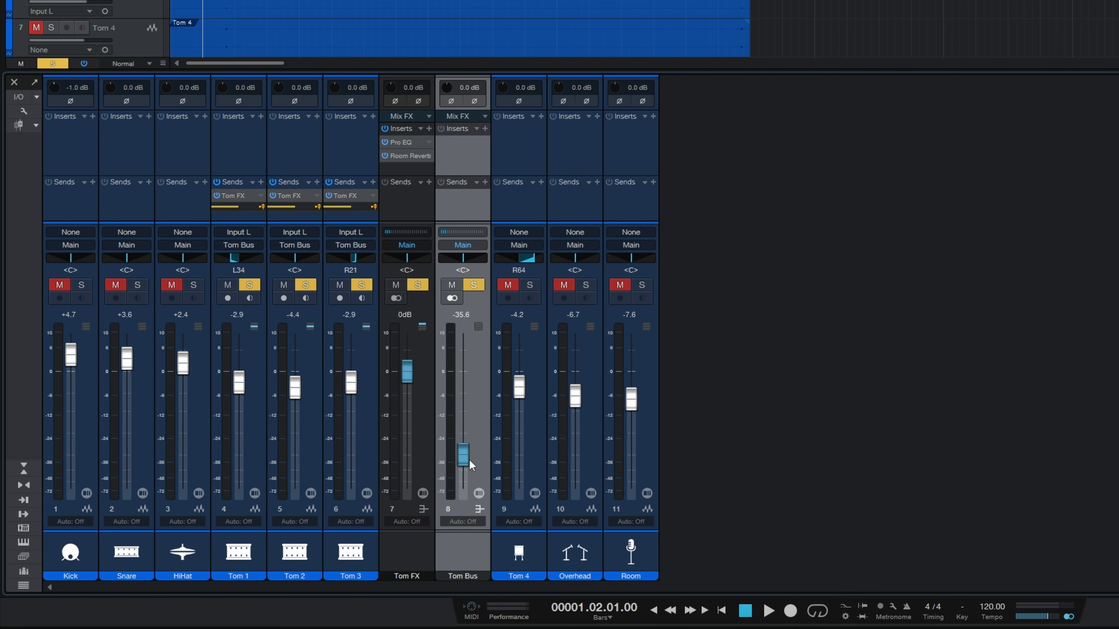
pyautogui.press('space')
pyautogui.press('space')
pyautogui.moveTo(464, 460); pyautogui.dragTo(463, 374)
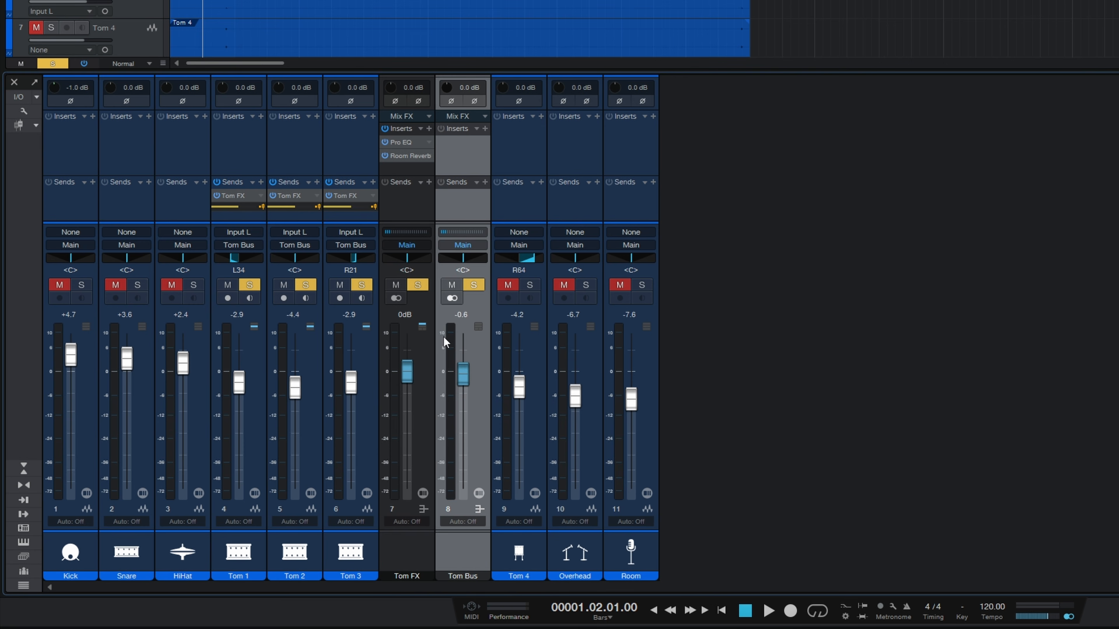
# Step: Route the Tom FX channel's output to Tom Bus, set the Tom Bus fader to -0.5 dB and audition the toms
pyautogui.click(406, 204)
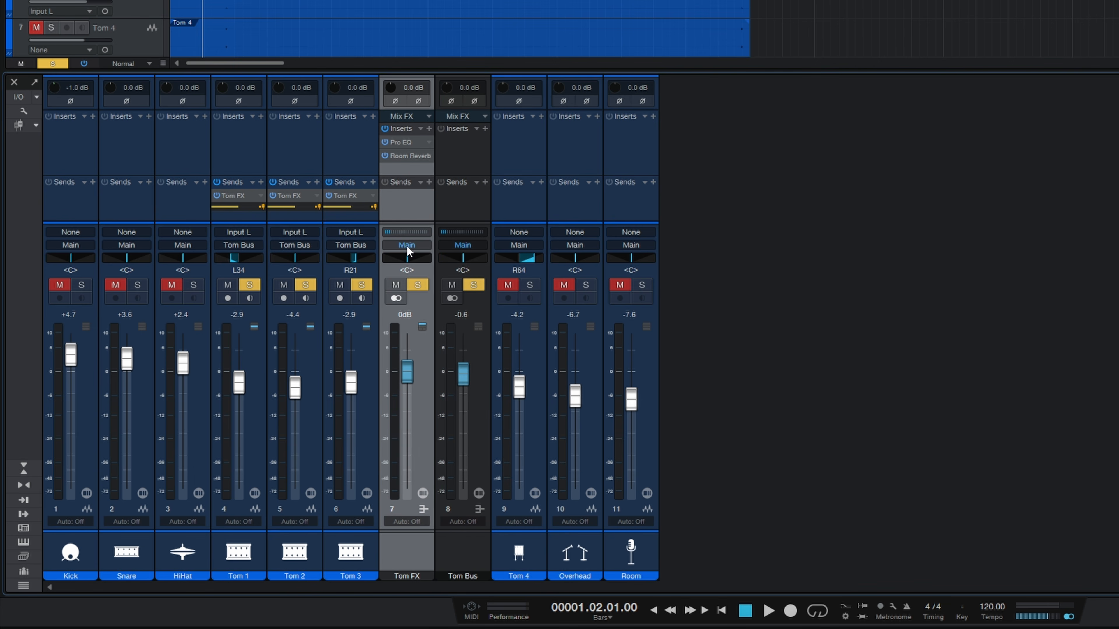
pyautogui.click(406, 246)
pyautogui.moveTo(462, 376)
pyautogui.mouseDown()
pyautogui.moveTo(465, 462)
pyautogui.moveTo(470, 375)
pyautogui.mouseUp()
pyautogui.press('space')
pyautogui.press('space')
pyautogui.press('space')
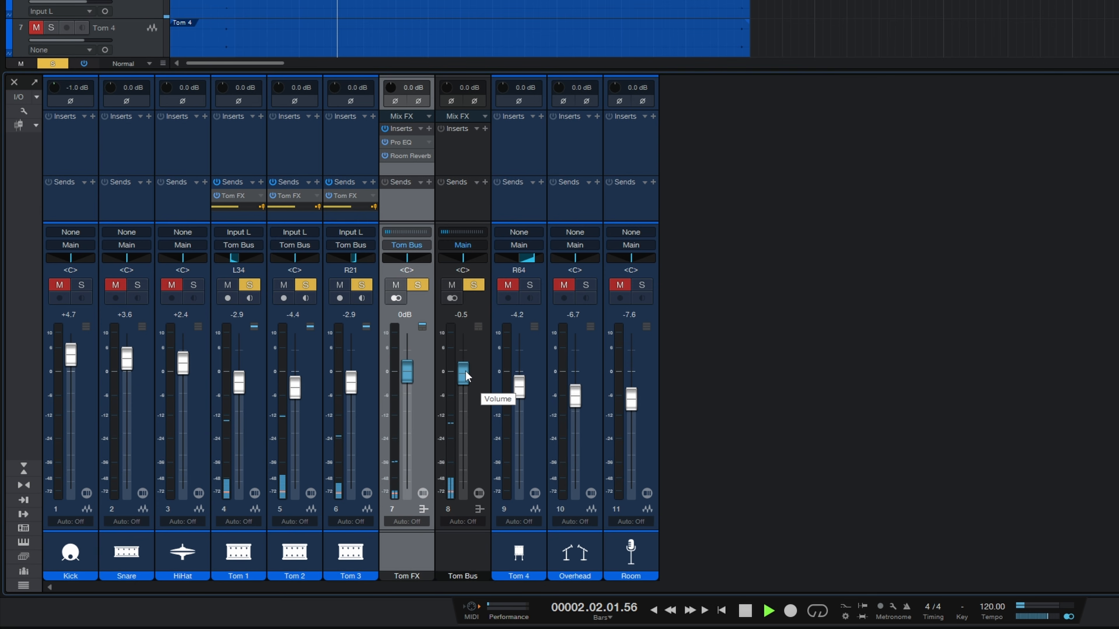
# Step: Raise the Tom Bus fader to +0.4 dB during playback, stop, and bring it back to about -0.5 dB
pyautogui.moveTo(465, 371); pyautogui.dragTo(463, 369)
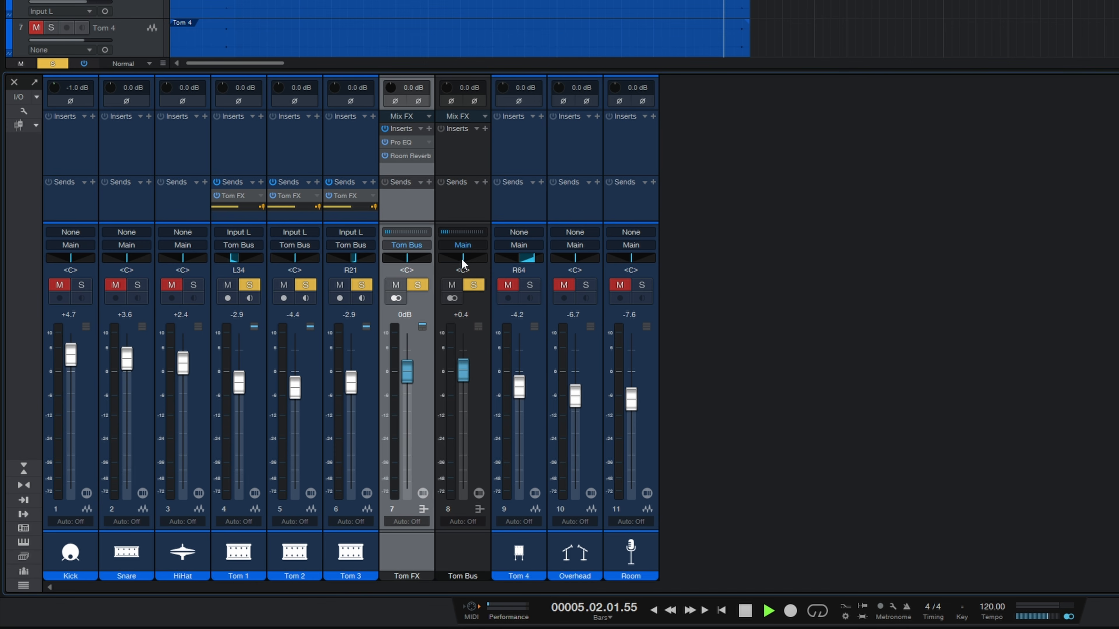
pyautogui.press('space')
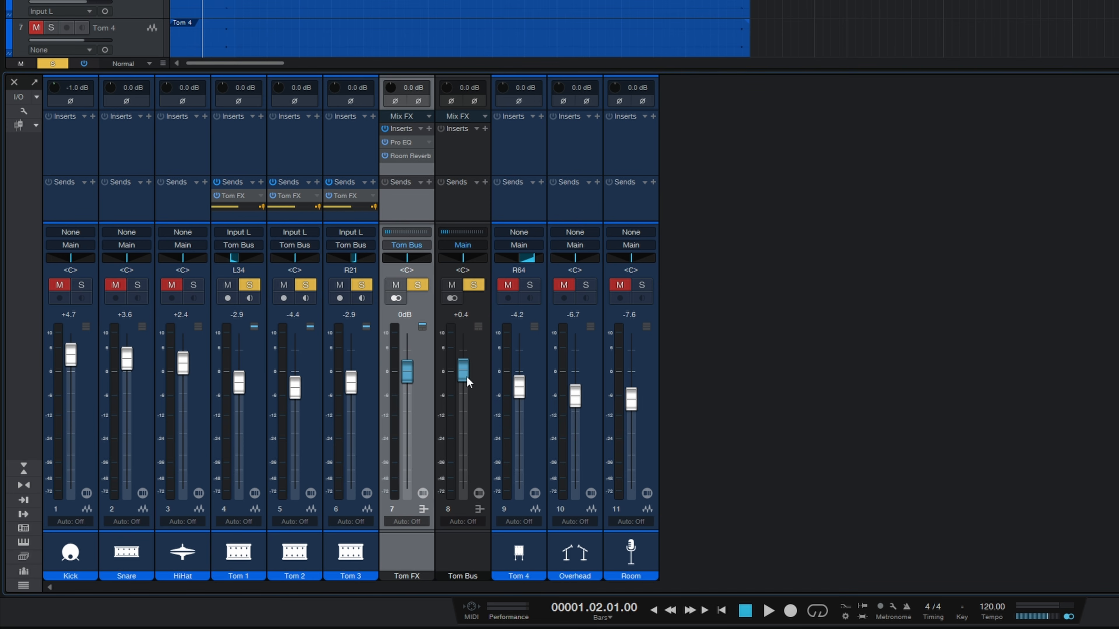
pyautogui.moveTo(467, 375)
pyautogui.mouseDown()
pyautogui.moveTo(468, 448)
pyautogui.moveTo(468, 379)
pyautogui.mouseUp()
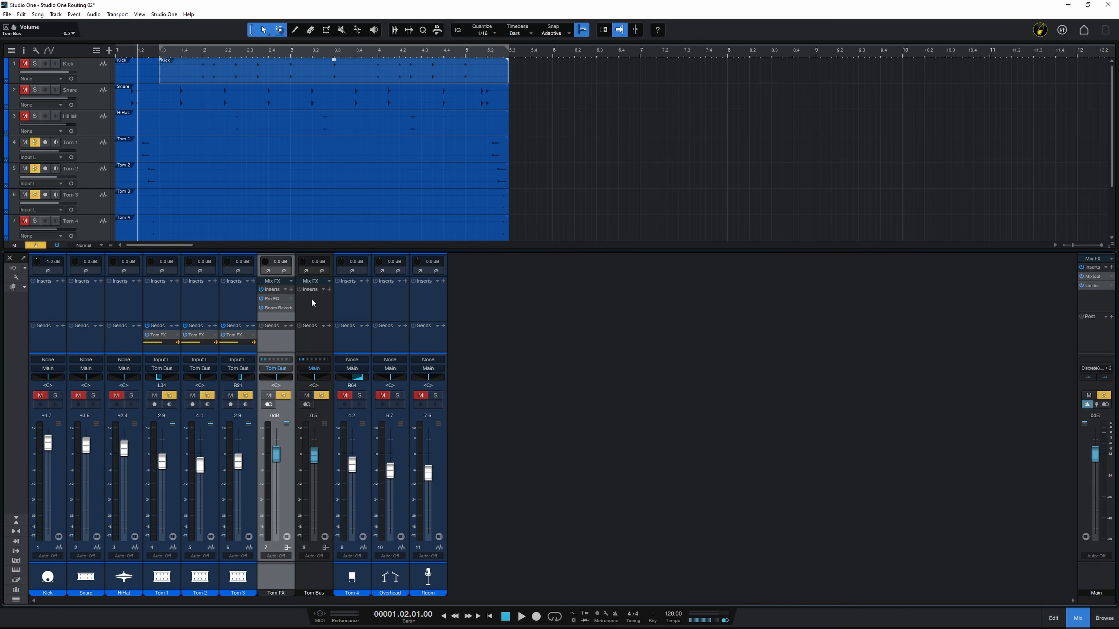
pyautogui.moveTo(314, 457)
pyautogui.mouseDown()
pyautogui.moveTo(312, 495)
pyautogui.moveTo(322, 460)
pyautogui.mouseUp()
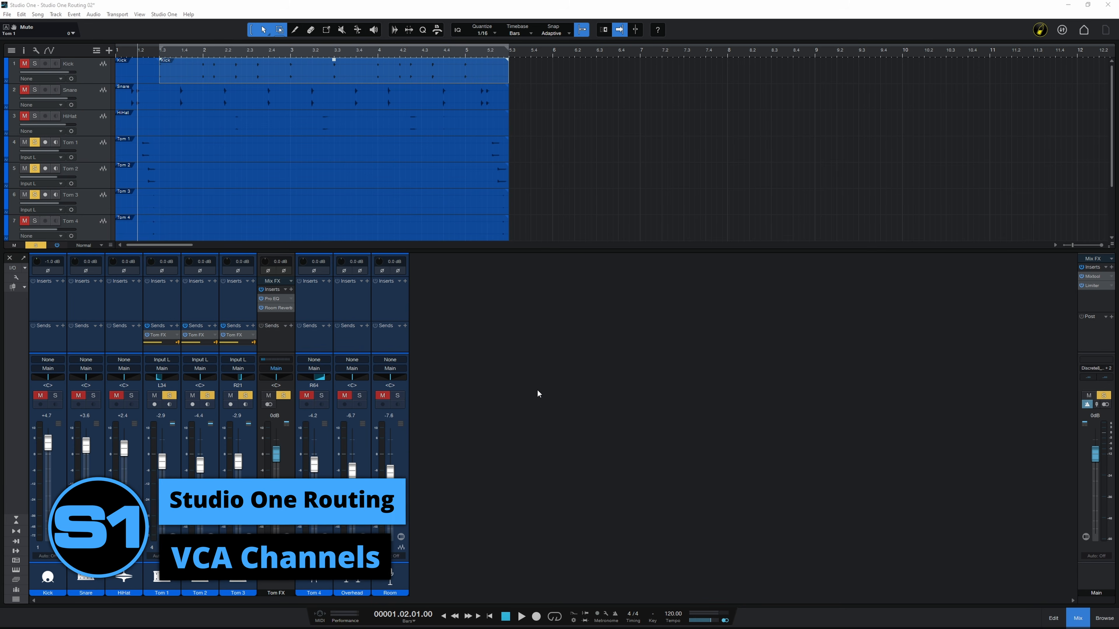
# Step: Add a VCA channel for Tom 1, Tom 2, Tom 3 and Tom FX together
pyautogui.click(160, 308)
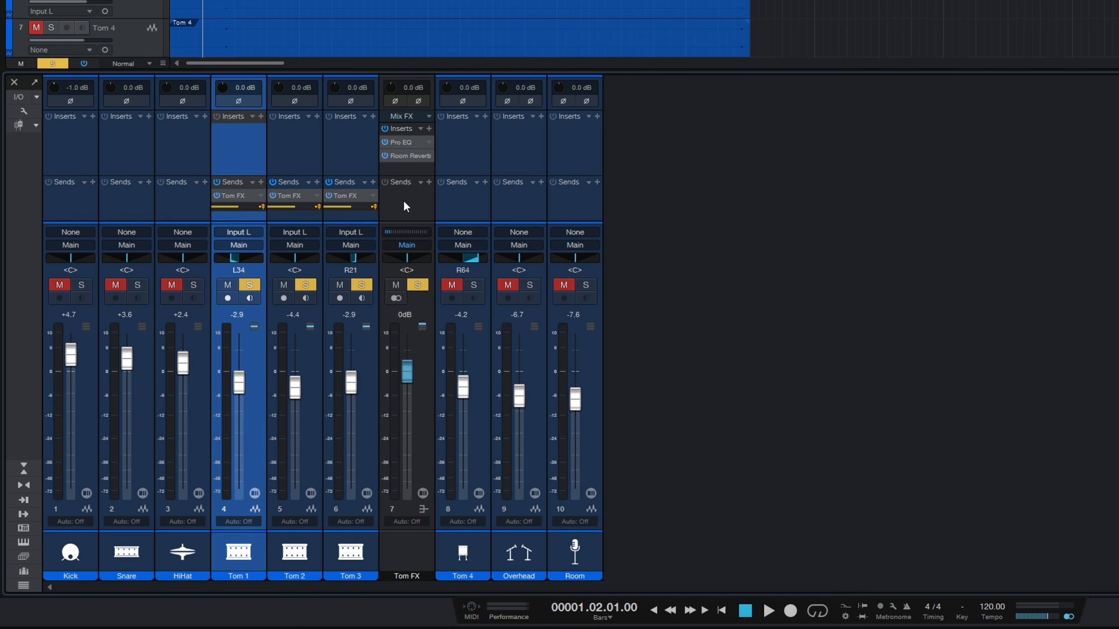
pyautogui.keyDown('shift'); pyautogui.click(405, 206); pyautogui.keyUp('shift')
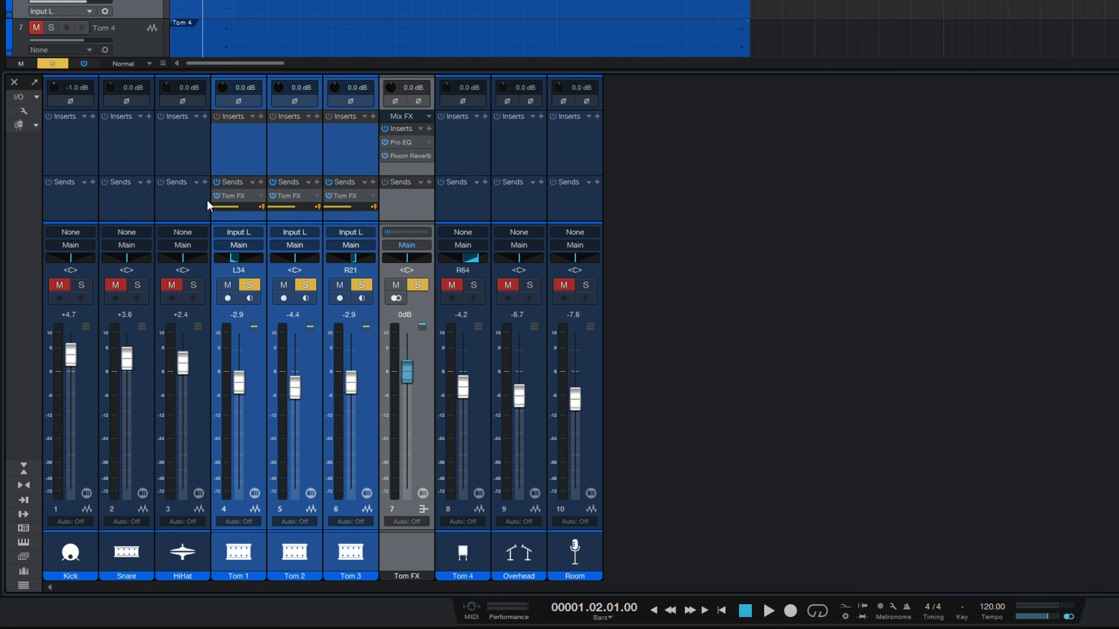
pyautogui.rightClick(342, 153)
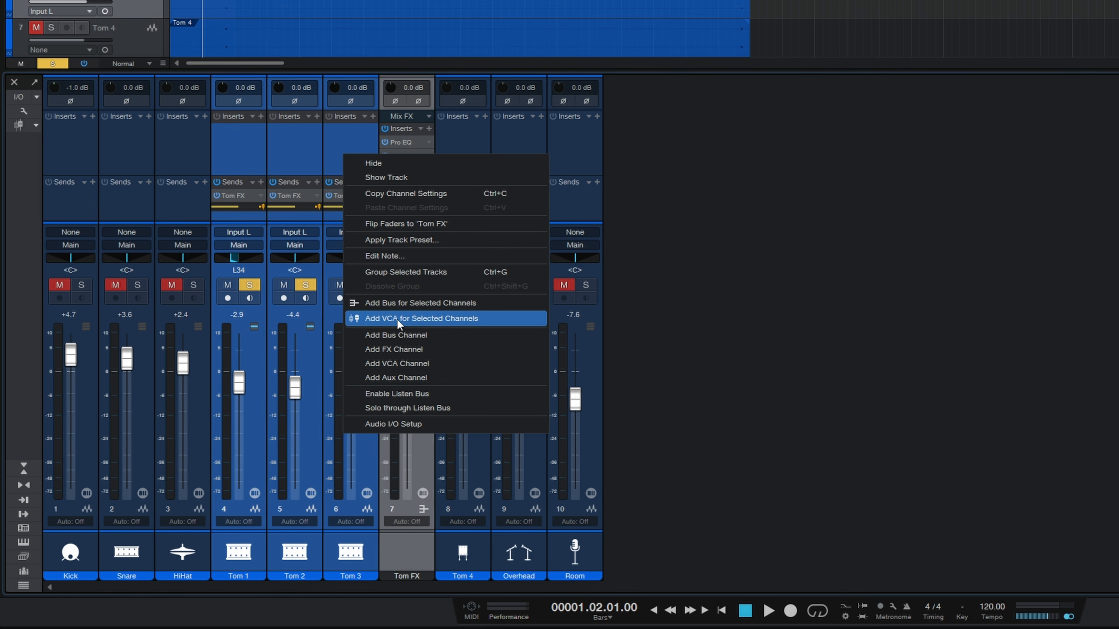
pyautogui.click(423, 318)
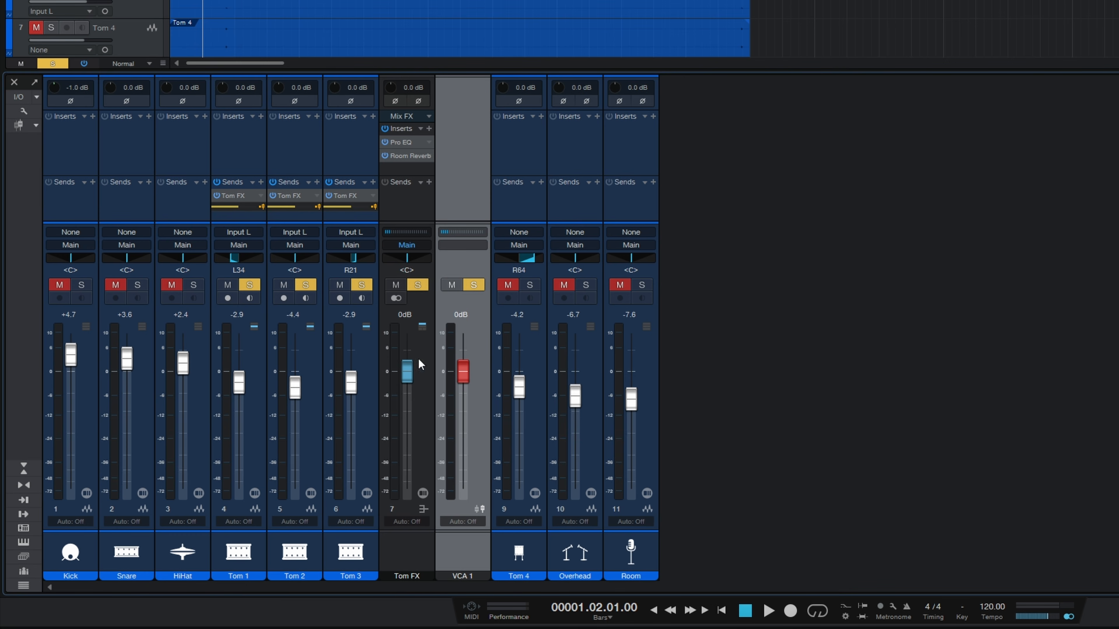
# Step: Lower the VCA 1 fader to -1.0 dB, raise it back to about +0.2 dB, and audition the toms
pyautogui.moveTo(464, 372)
pyautogui.mouseDown()
pyautogui.moveTo(463, 465)
pyautogui.moveTo(466, 353)
pyautogui.moveTo(467, 474)
pyautogui.moveTo(471, 351)
pyautogui.moveTo(467, 466)
pyautogui.moveTo(472, 374)
pyautogui.mouseUp()
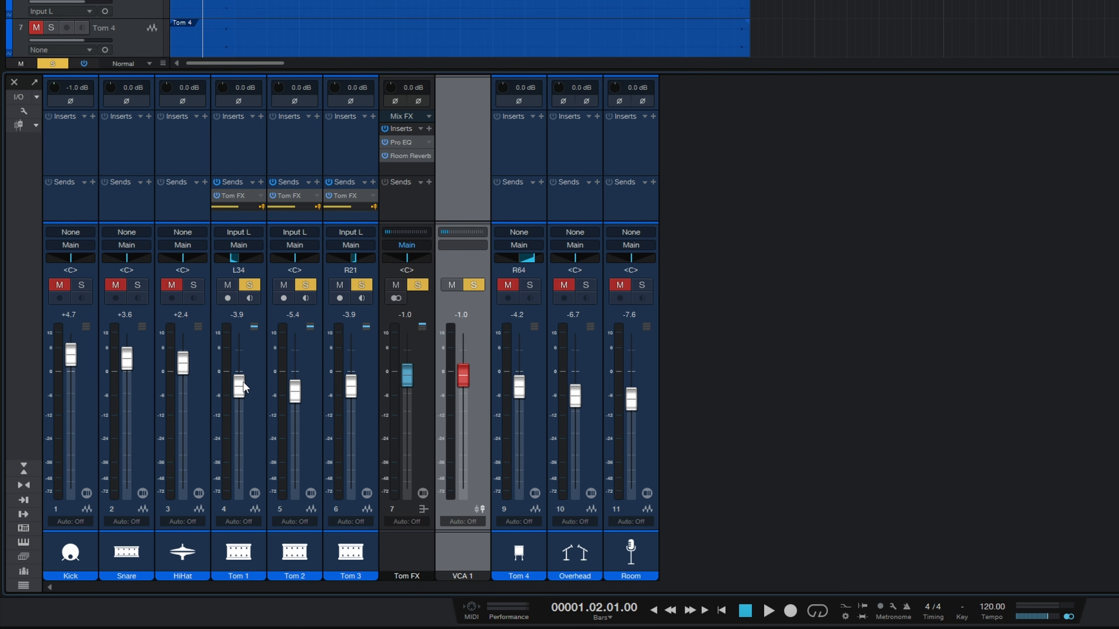
pyautogui.moveTo(462, 378)
pyautogui.mouseDown()
pyautogui.moveTo(464, 447)
pyautogui.moveTo(463, 370)
pyautogui.mouseUp()
pyautogui.press('space')
pyautogui.press('space')
pyautogui.press('space')
pyautogui.press('space')
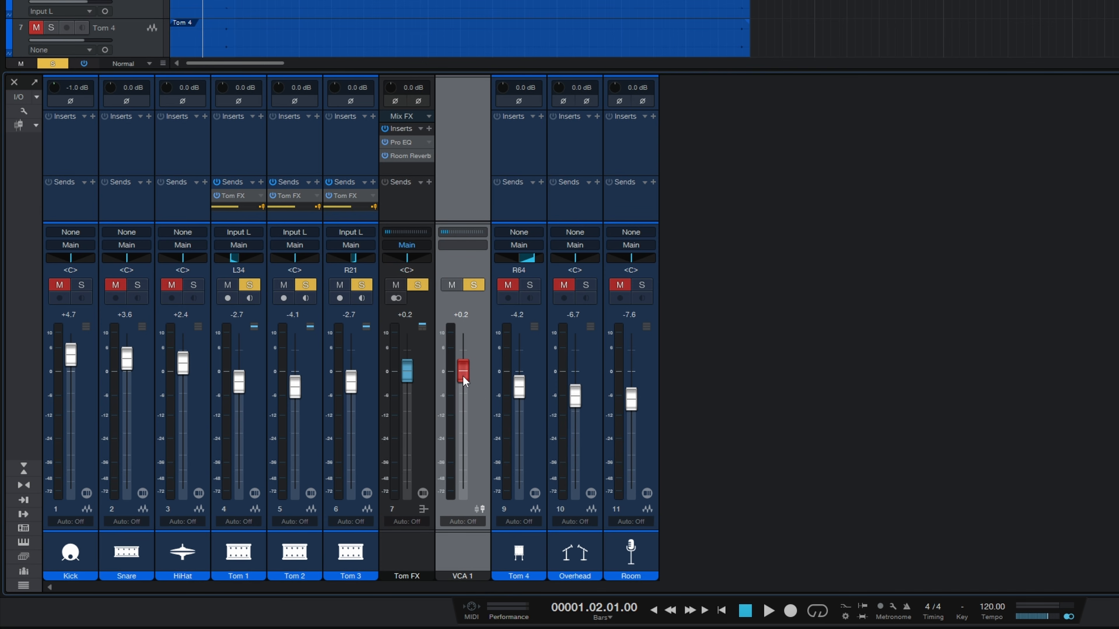
# Step: Trim the VCA 1 fader to +0.1 dB and turn off its solo
pyautogui.moveTo(462, 375); pyautogui.dragTo(462, 374)
pyautogui.click(473, 284)
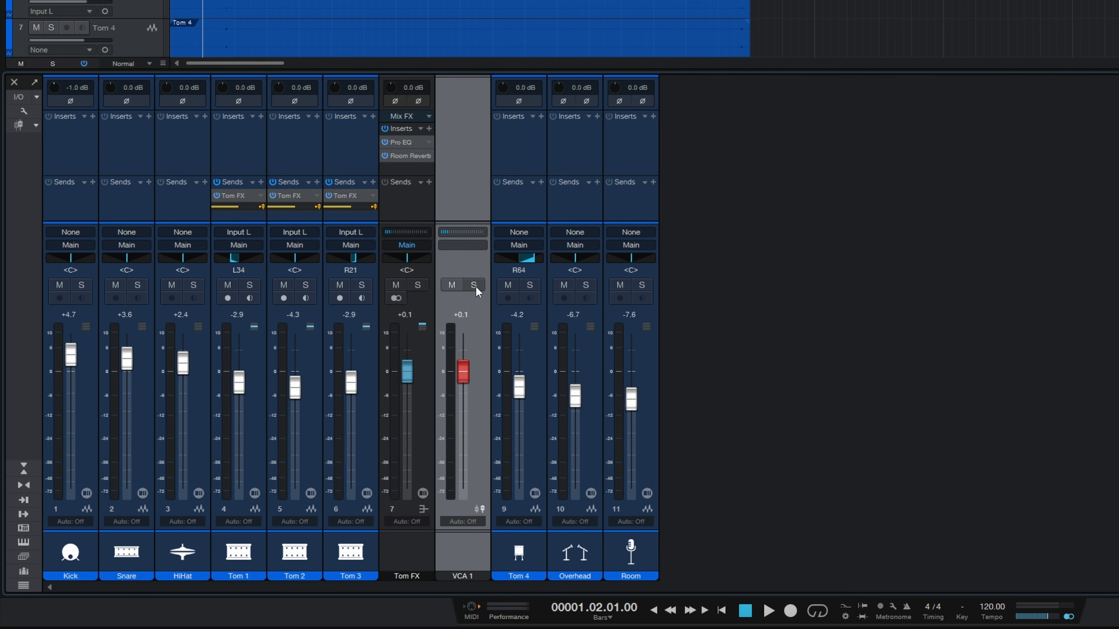
# Step: Toggle the solo and the mute of the VCA 1 channel on and off again
pyautogui.click(473, 284)
pyautogui.click(472, 285)
pyautogui.click(447, 285)
pyautogui.click(447, 285)
# Step: Show the VCA connections on the console channels and look at the VCA assignment options of Tom FX
pyautogui.click(22, 110)
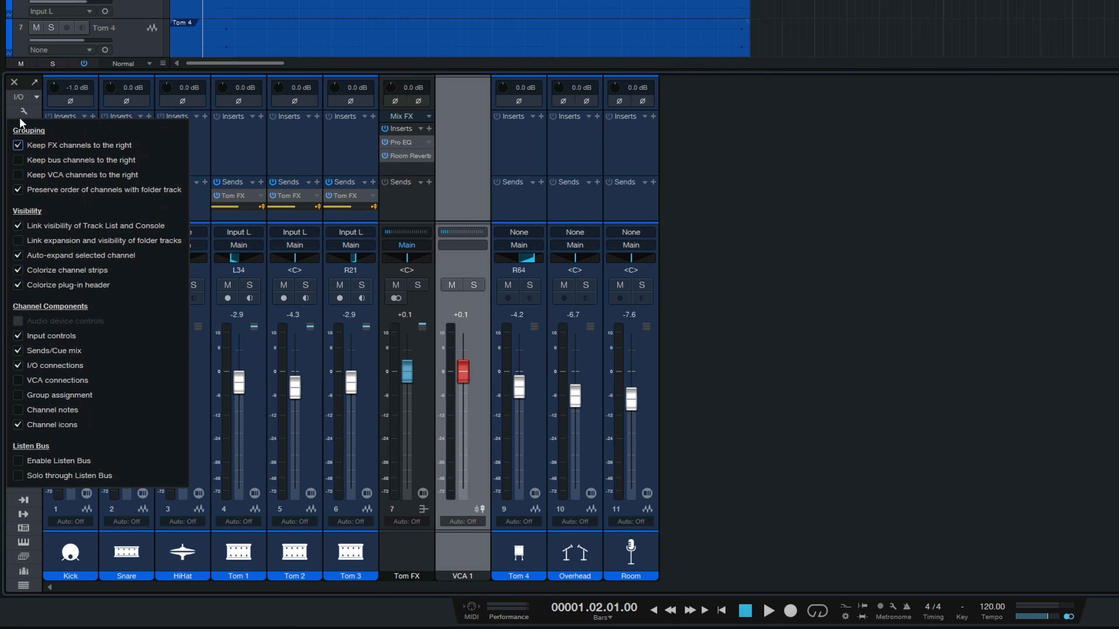
pyautogui.click(18, 381)
pyautogui.click(876, 351)
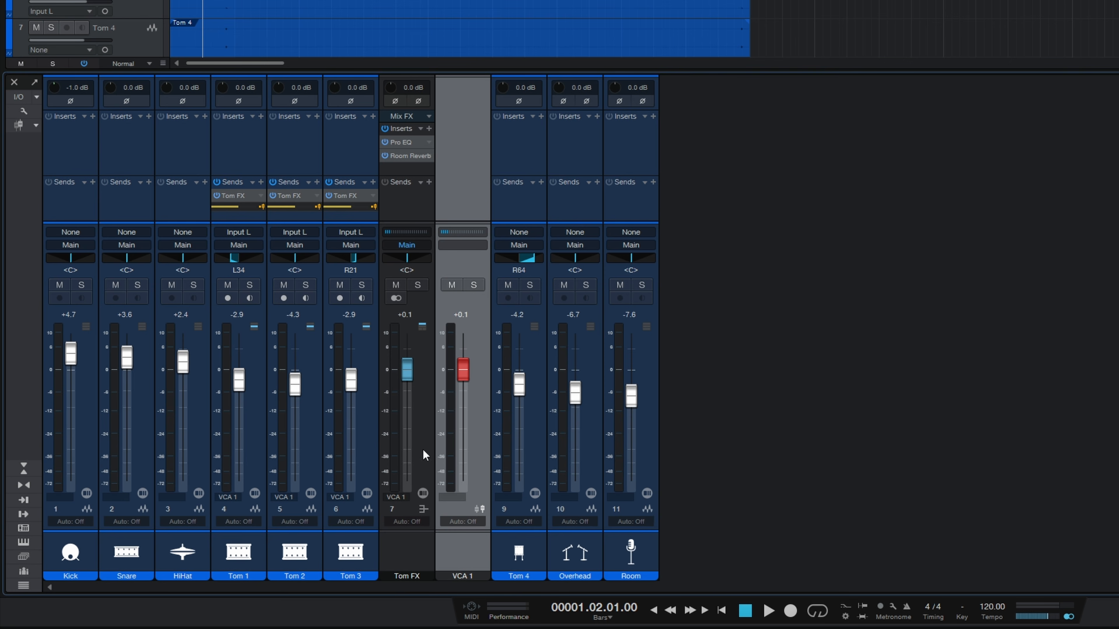
pyautogui.click(395, 498)
pyautogui.click(398, 497)
pyautogui.click(414, 522)
# Step: Lower the VCA 1 fader to -4.0 dB and rename the channel TOM VCA, leaving its icon unassigned
pyautogui.moveTo(462, 371)
pyautogui.mouseDown()
pyautogui.moveTo(462, 400)
pyautogui.moveTo(462, 384)
pyautogui.mouseUp()
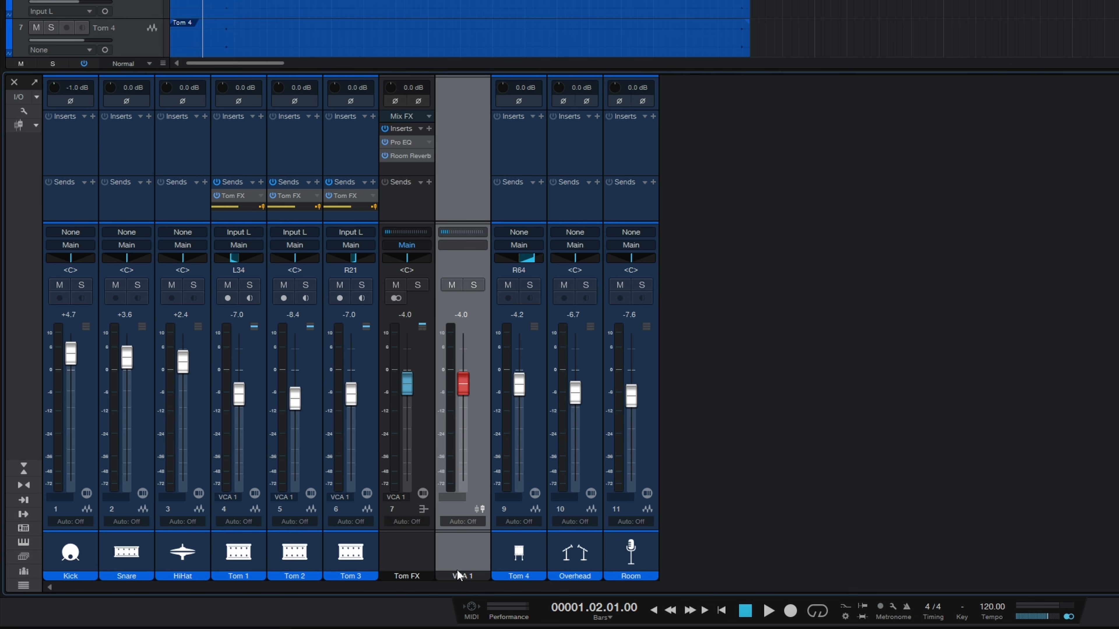
pyautogui.doubleClick(462, 575)
pyautogui.write('TOM VCA')
pyautogui.click(470, 549)
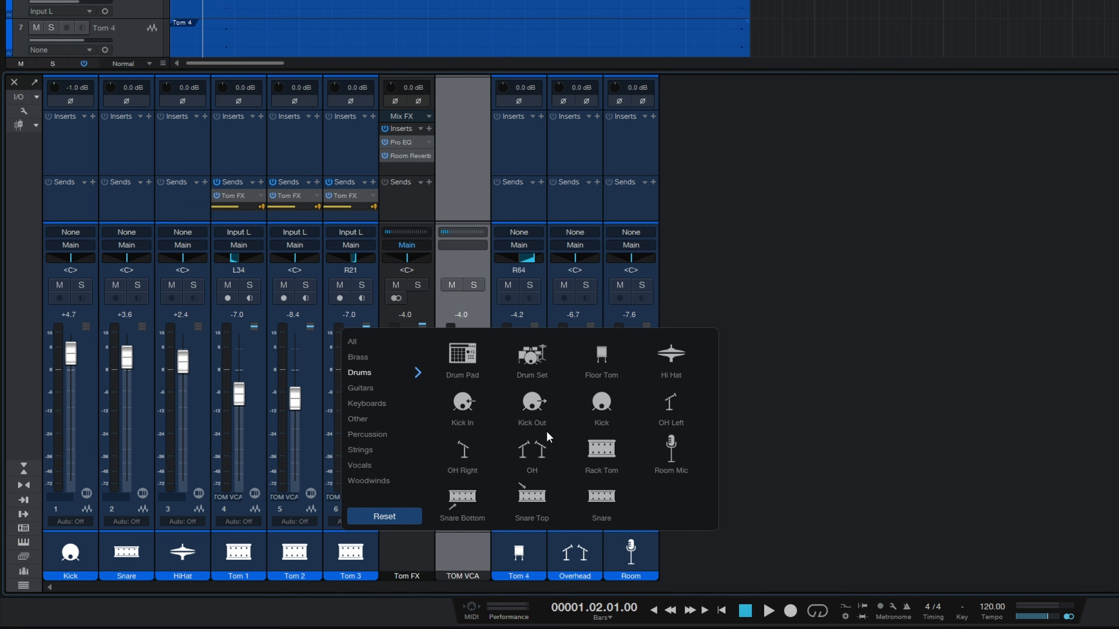
pyautogui.click(791, 261)
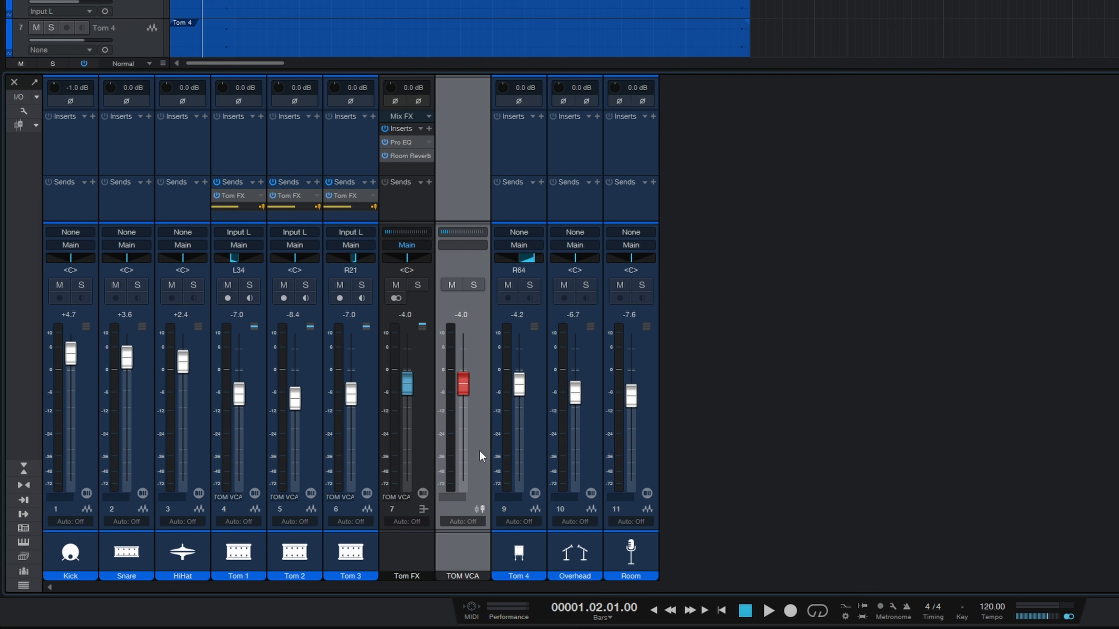
# Step: Add a VCA channel for Kick, Snare, HiHat, TOM VCA, Tom 4, Overhead and Room together
pyautogui.click(77, 148)
pyautogui.keyDown('shift'); pyautogui.click(121, 144); pyautogui.keyUp('shift')
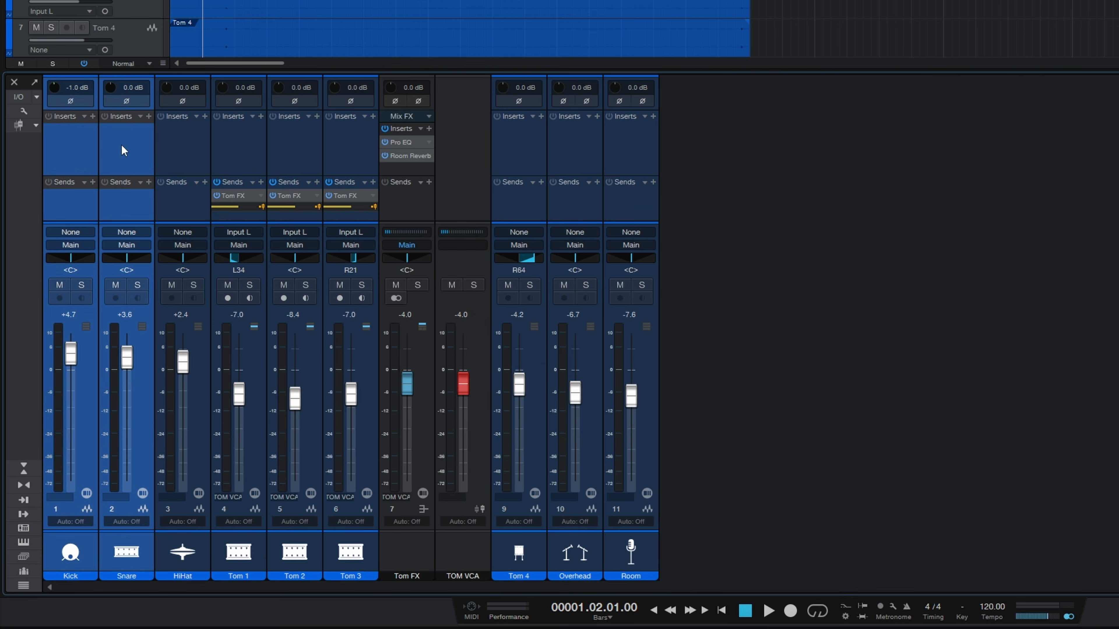
pyautogui.keyDown('shift'); pyautogui.click(183, 149); pyautogui.keyUp('shift')
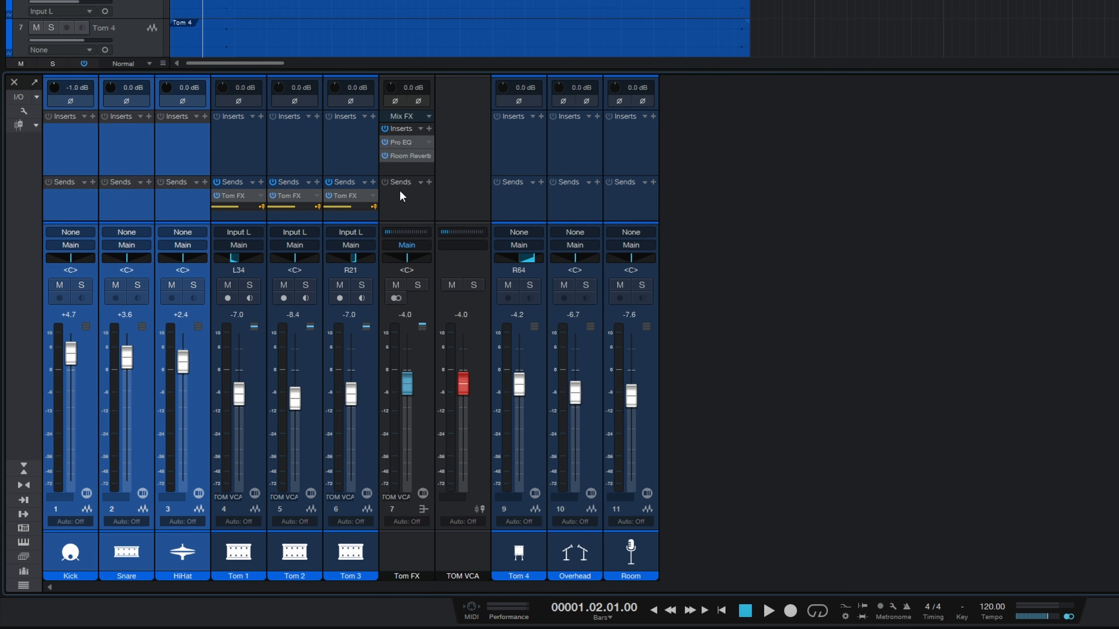
pyautogui.keyDown('shift'); pyautogui.click(465, 140); pyautogui.keyUp('shift')
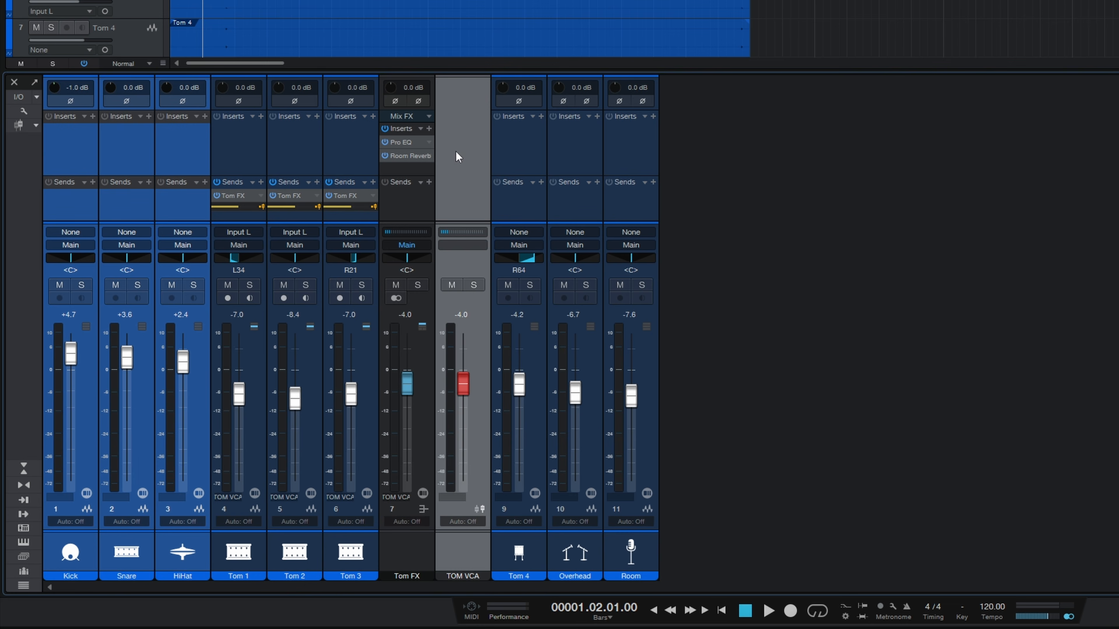
pyautogui.keyDown('shift'); pyautogui.click(529, 149); pyautogui.keyUp('shift')
pyautogui.keyDown('shift'); pyautogui.click(581, 147); pyautogui.keyUp('shift')
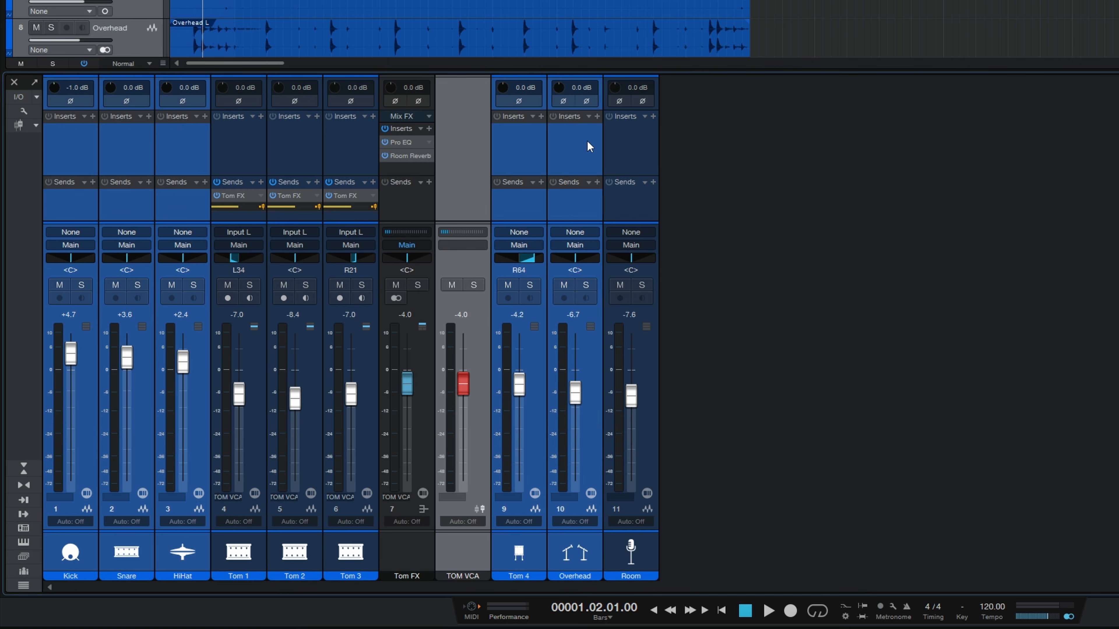
pyautogui.keyDown('shift'); pyautogui.click(633, 149); pyautogui.keyUp('shift')
pyautogui.rightClick(632, 149)
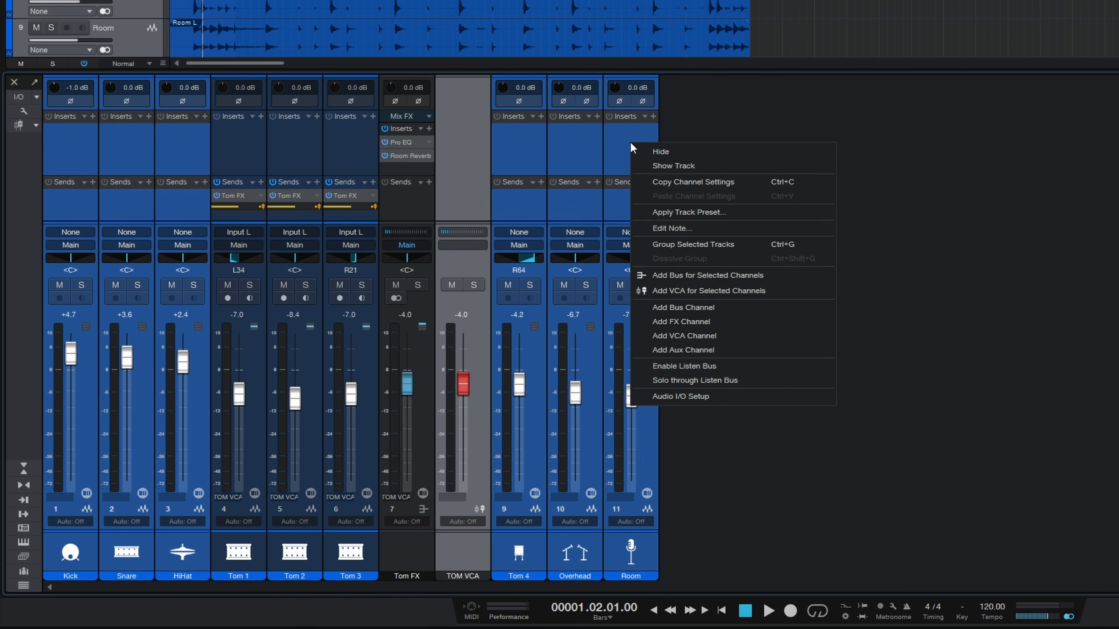
pyautogui.click(720, 290)
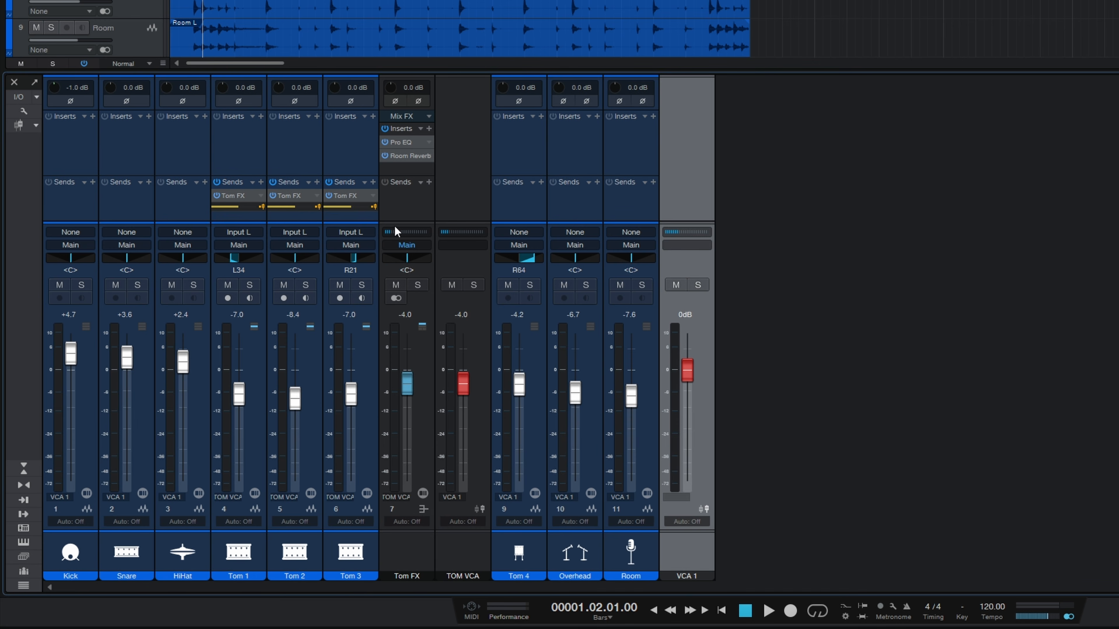
# Step: Ride VCA 1 to -0.3, +0.7 and +0.3 dB, alternating with TOM VCA at -27.5, -7.4 and -18.2 dB, and lower VCA 1 again
pyautogui.moveTo(688, 375)
pyautogui.mouseDown()
pyautogui.moveTo(698, 446)
pyautogui.moveTo(712, 365)
pyautogui.moveTo(711, 425)
pyautogui.moveTo(705, 372)
pyautogui.mouseUp()
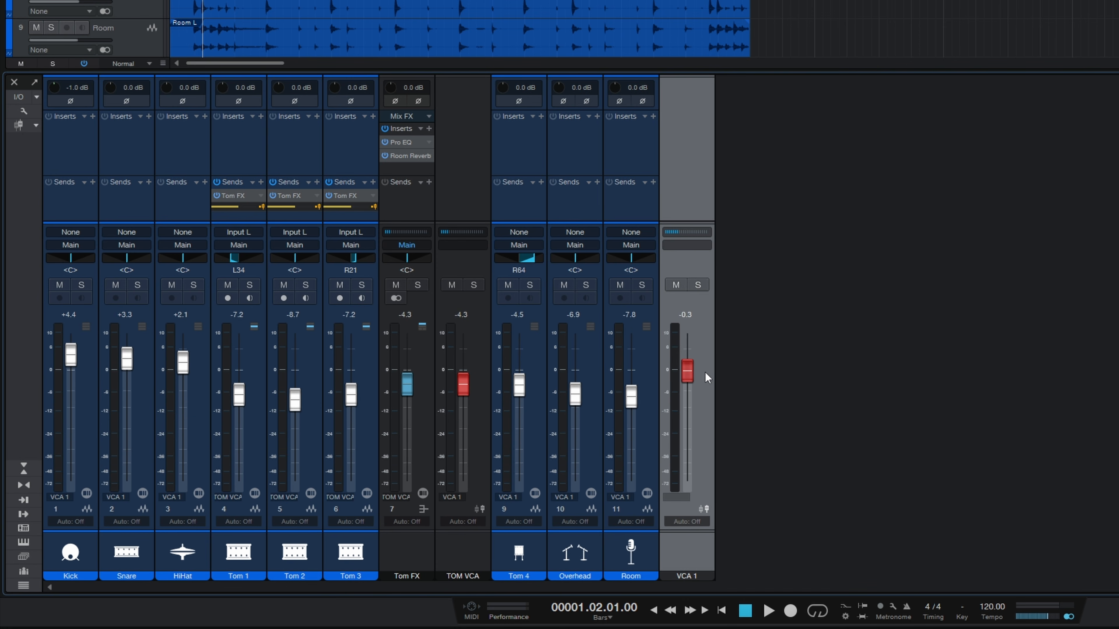
pyautogui.moveTo(466, 386); pyautogui.dragTo(466, 435)
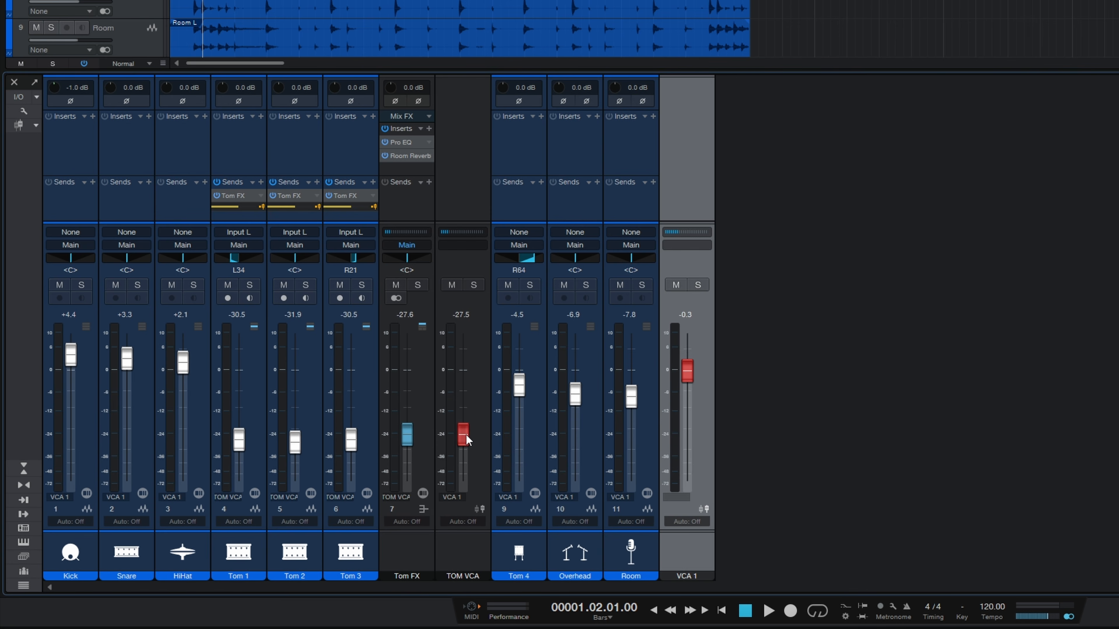
pyautogui.moveTo(690, 378)
pyautogui.mouseDown()
pyautogui.moveTo(680, 440)
pyautogui.moveTo(690, 371)
pyautogui.mouseUp()
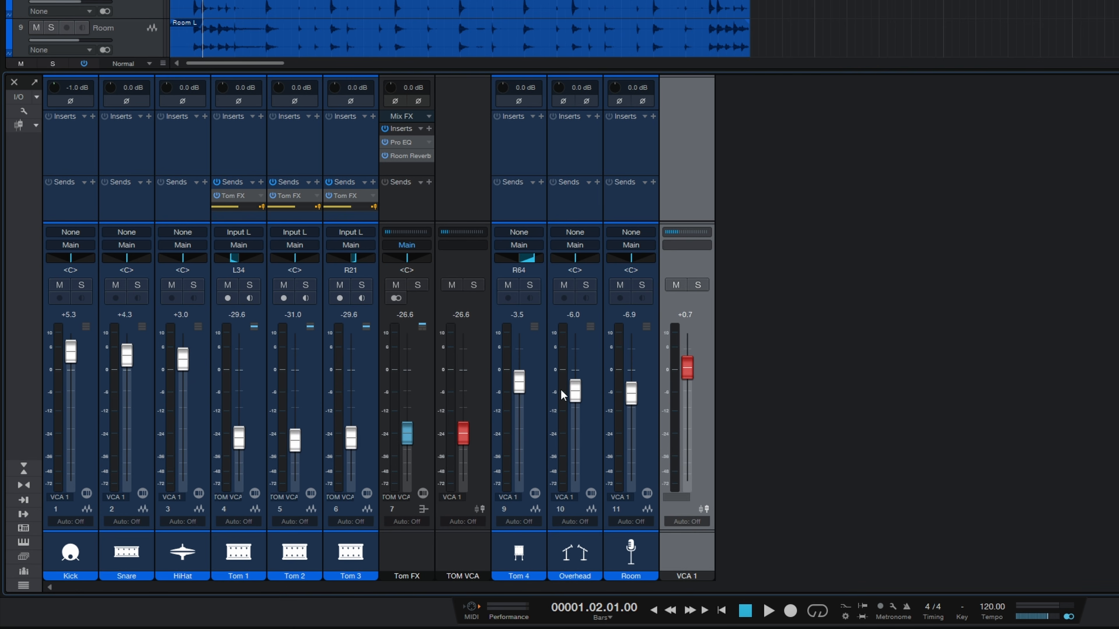
pyautogui.moveTo(465, 443); pyautogui.dragTo(470, 394)
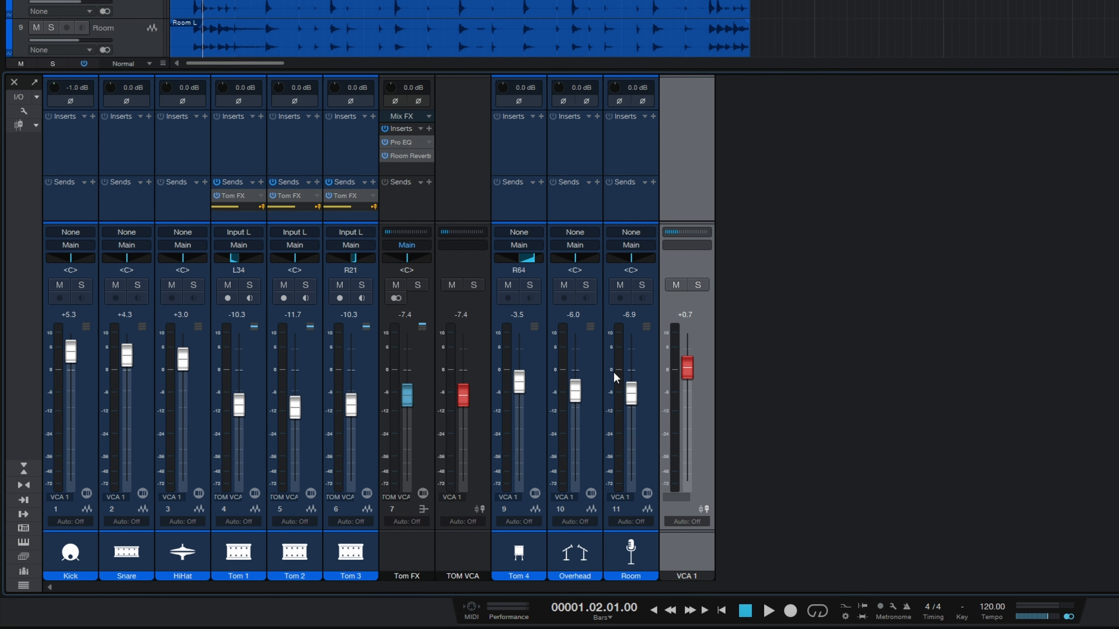
pyautogui.moveTo(690, 371)
pyautogui.mouseDown()
pyautogui.moveTo(691, 397)
pyautogui.moveTo(692, 374)
pyautogui.mouseUp()
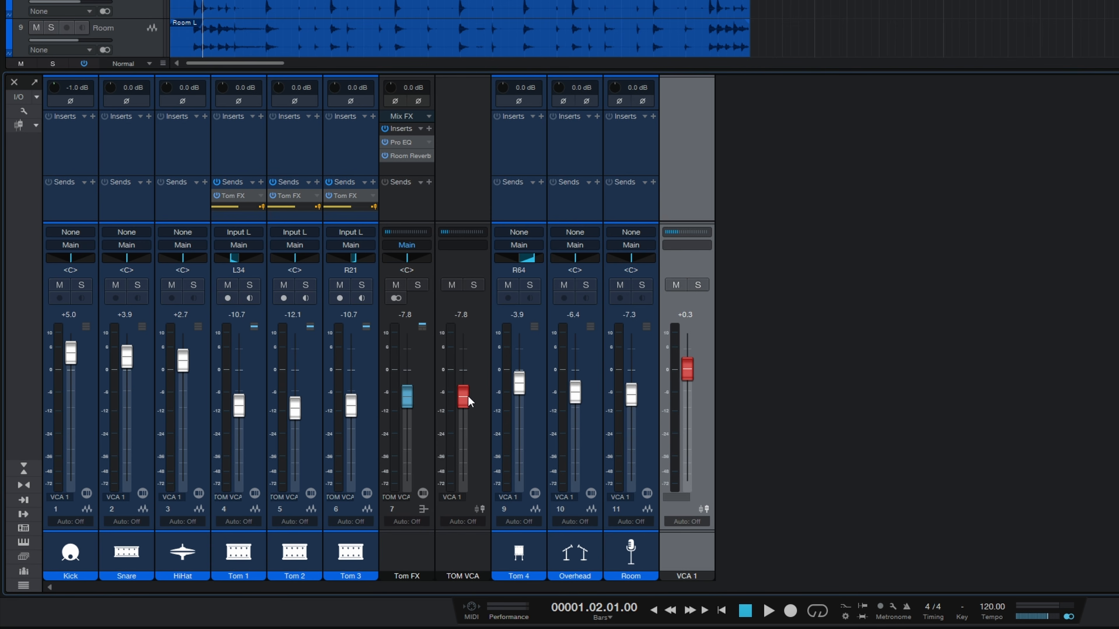
pyautogui.moveTo(466, 400); pyautogui.dragTo(466, 423)
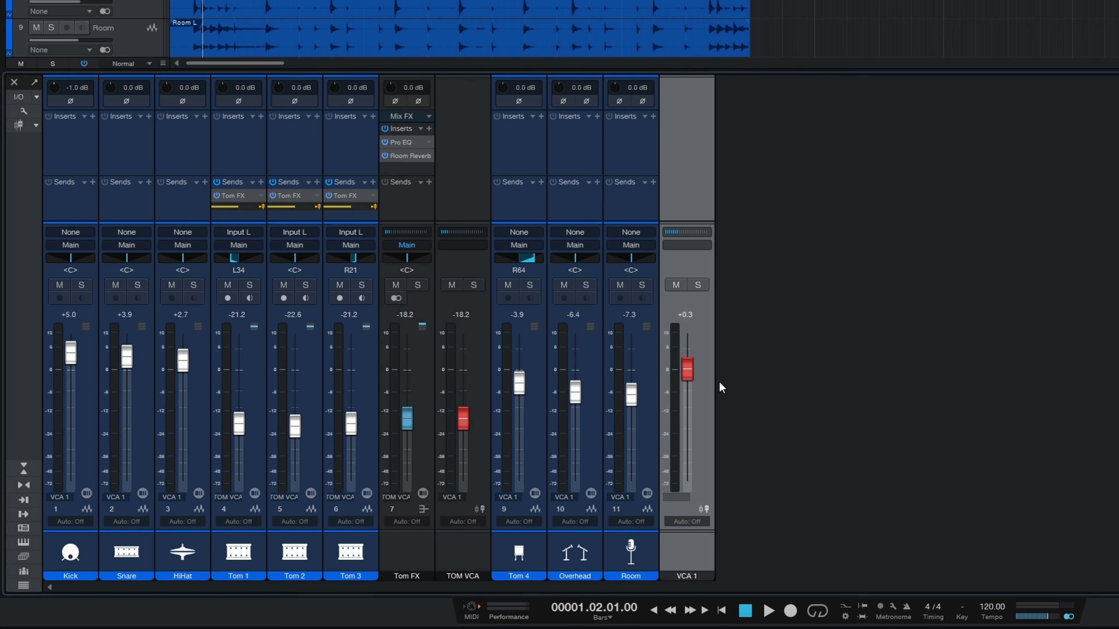
pyautogui.moveTo(688, 371); pyautogui.dragTo(686, 419)
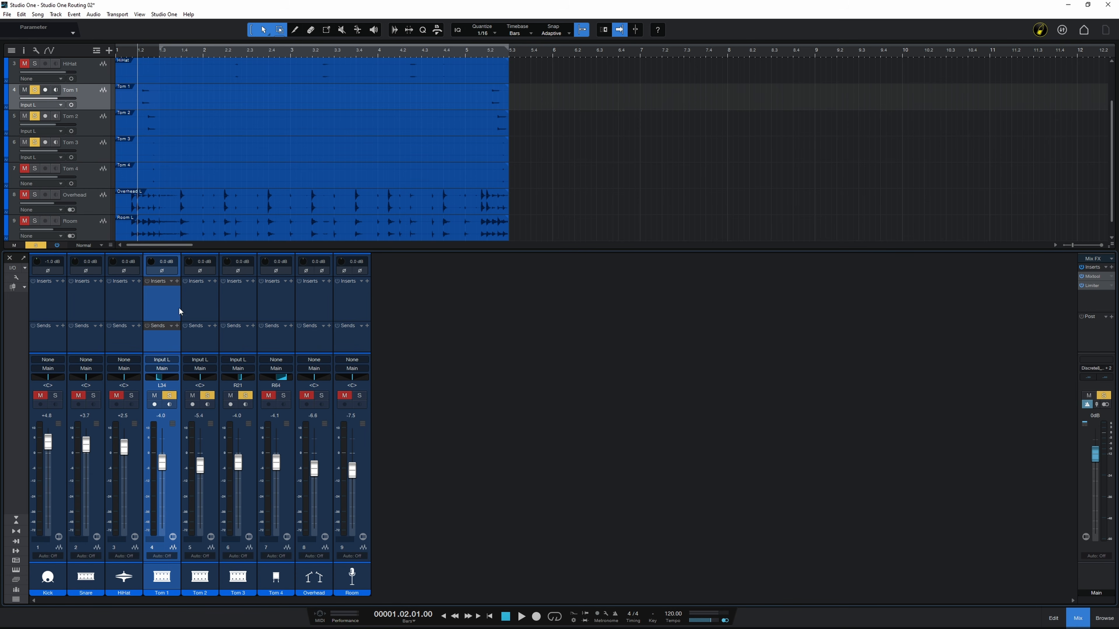
# Step: Add a send to a new FX channel on Tom 1, Tom 2 and Tom 3 together
pyautogui.keyDown('shift'); pyautogui.click(241, 300); pyautogui.keyUp('shift')
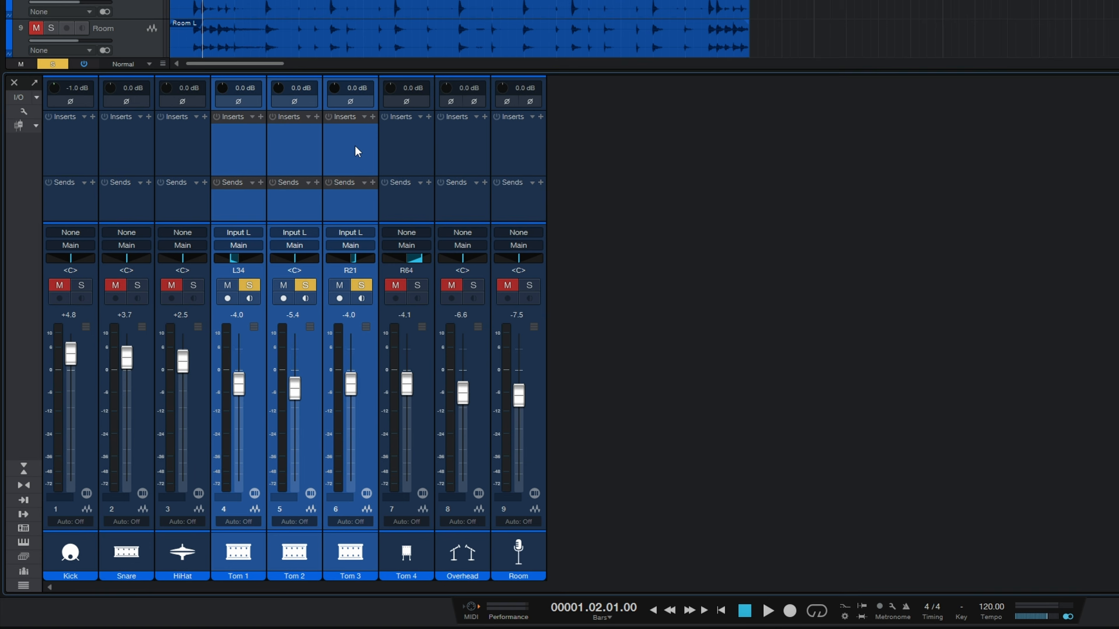
pyautogui.click(261, 182)
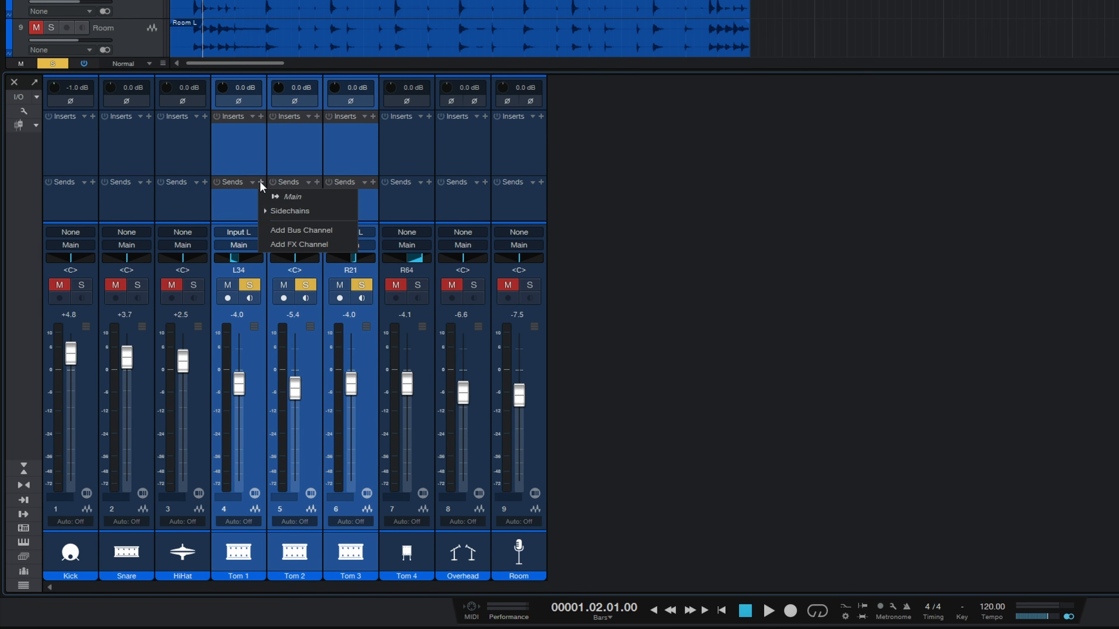
pyautogui.click(287, 245)
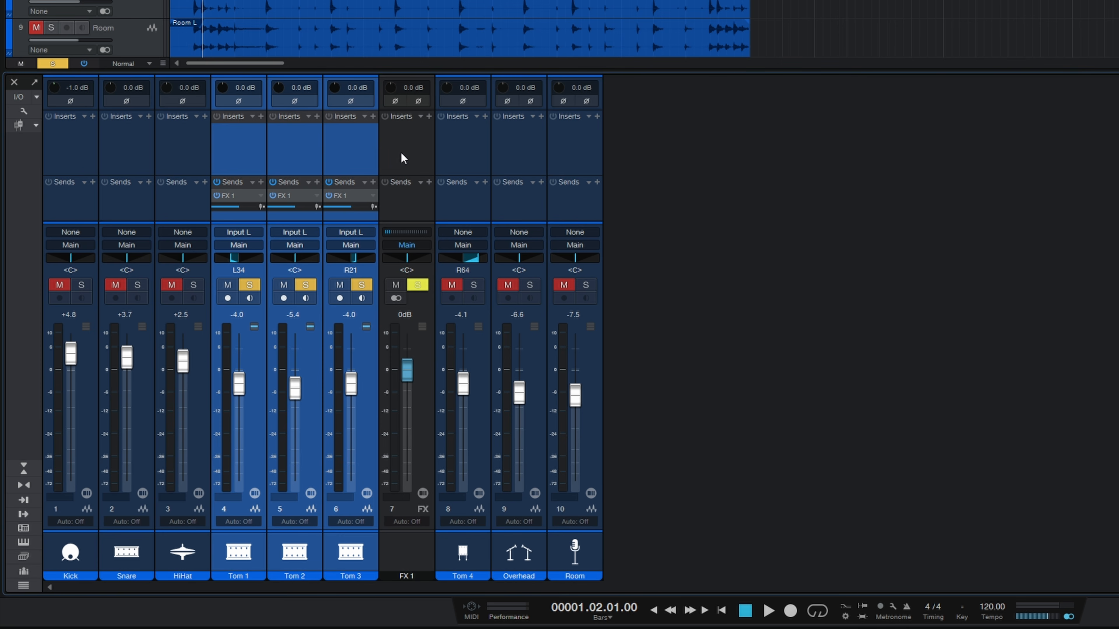
# Step: Examine which send destinations are offered on the FX 1 channel
pyautogui.click(410, 156)
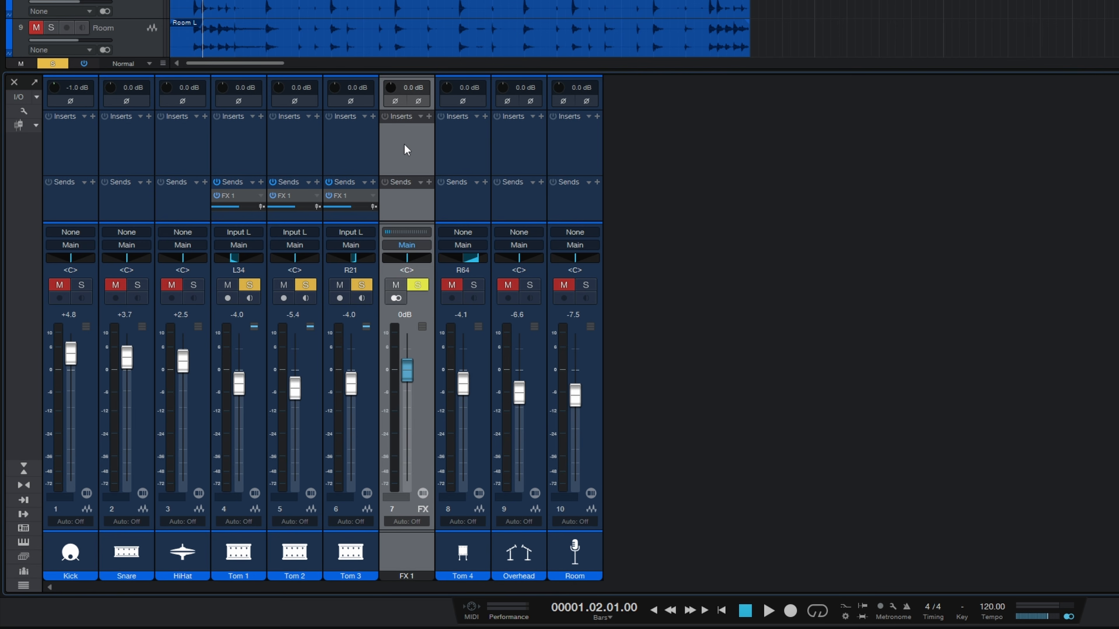
pyautogui.click(428, 182)
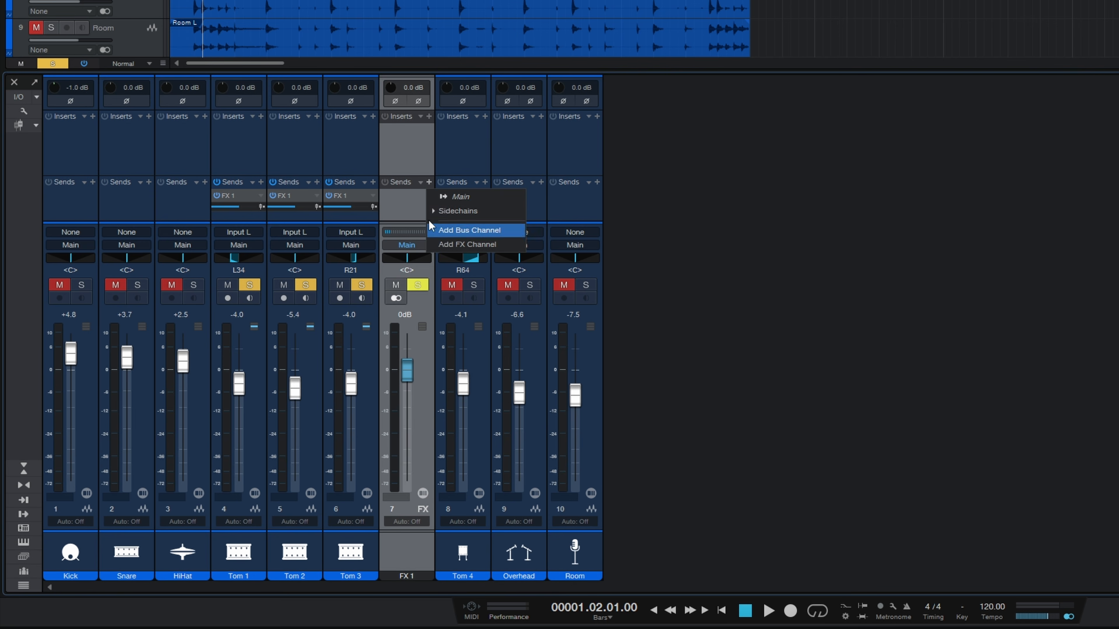
pyautogui.click(401, 144)
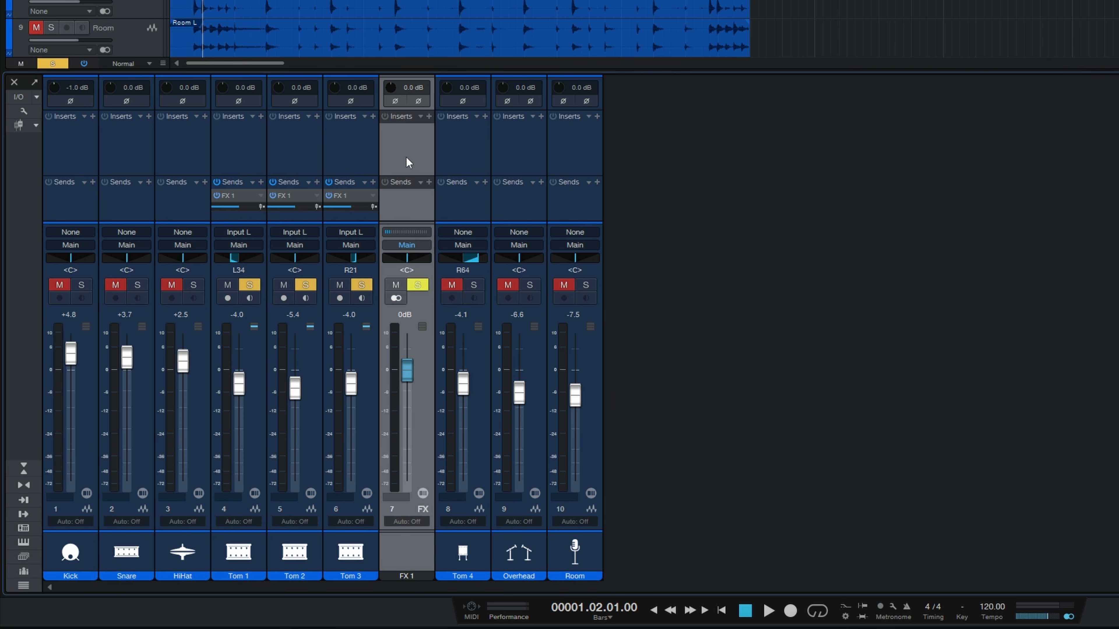
# Step: Add a second send to a new bus channel on Tom 1, Tom 2 and Tom 3 together
pyautogui.click(232, 157)
pyautogui.keyDown('shift'); pyautogui.click(339, 145); pyautogui.keyUp('shift')
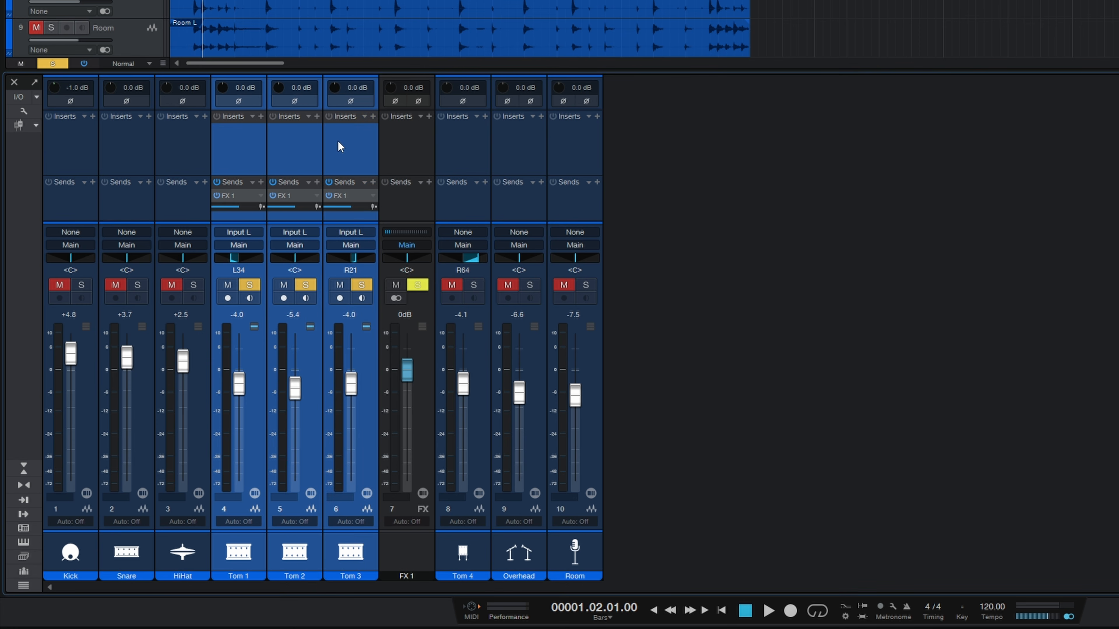
pyautogui.click(261, 183)
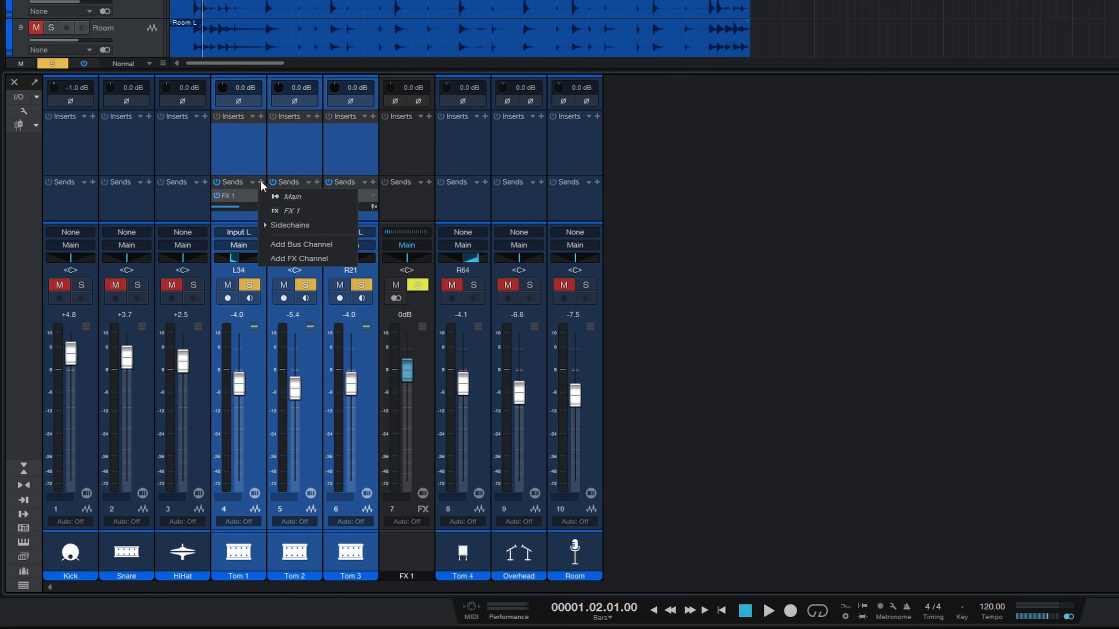
pyautogui.click(294, 245)
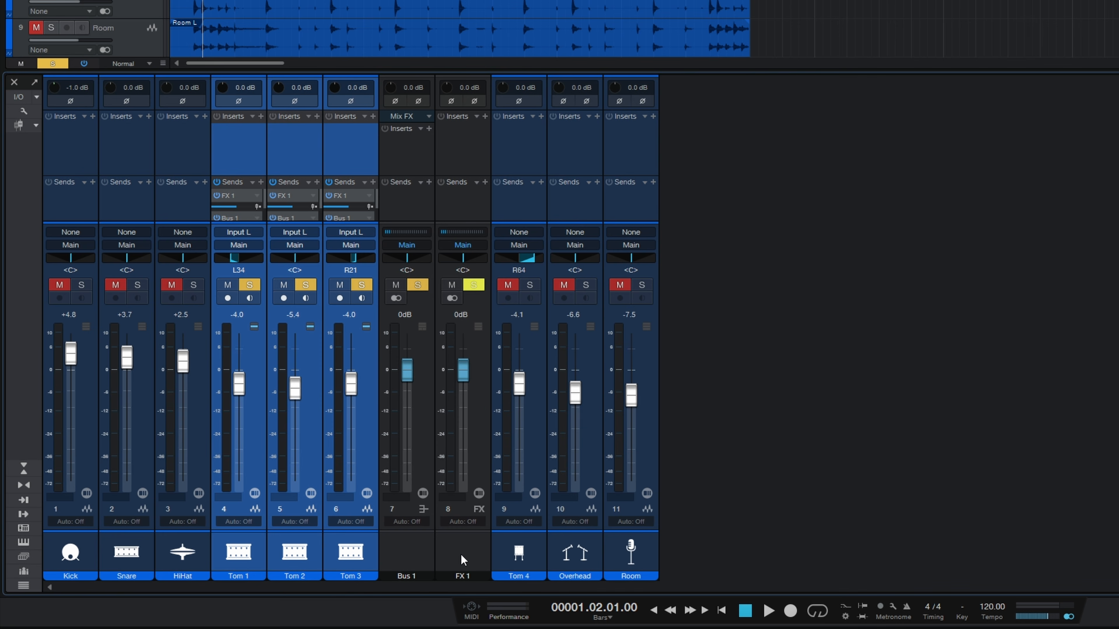
# Step: Examine the Mix FX options of the Bus 1 channel and compare its strip with the FX 1 channel
pyautogui.click(428, 116)
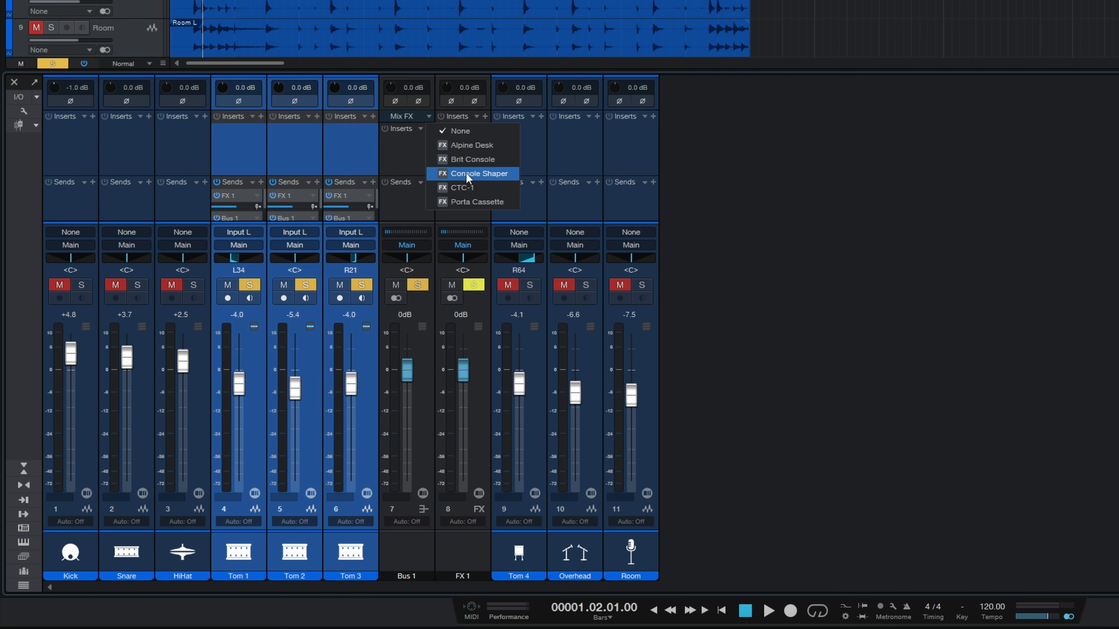
pyautogui.click(403, 148)
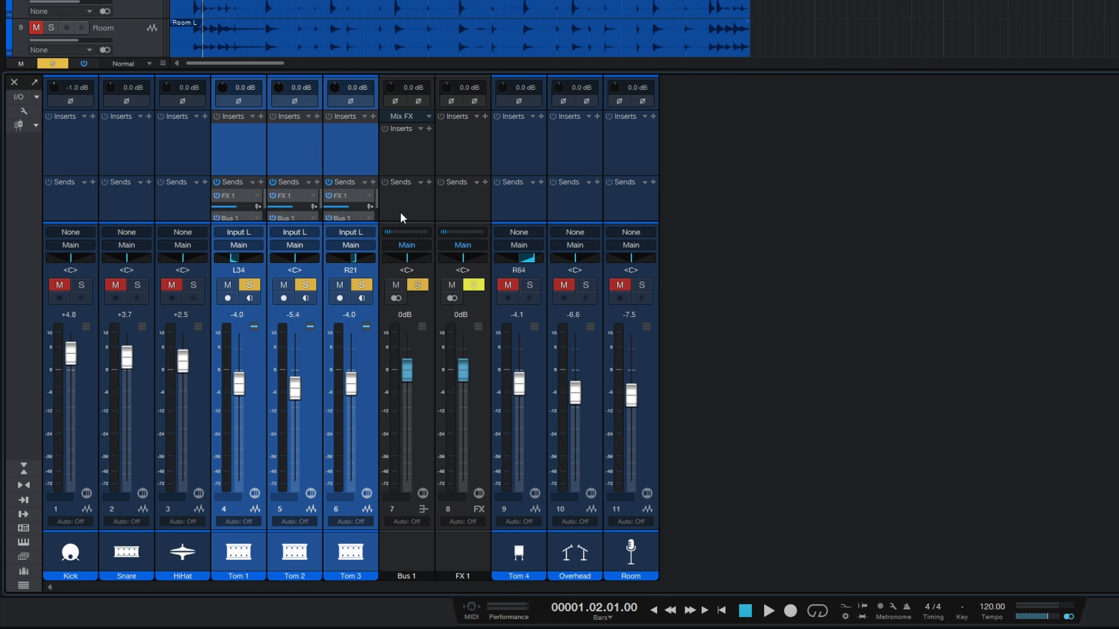
pyautogui.click(415, 167)
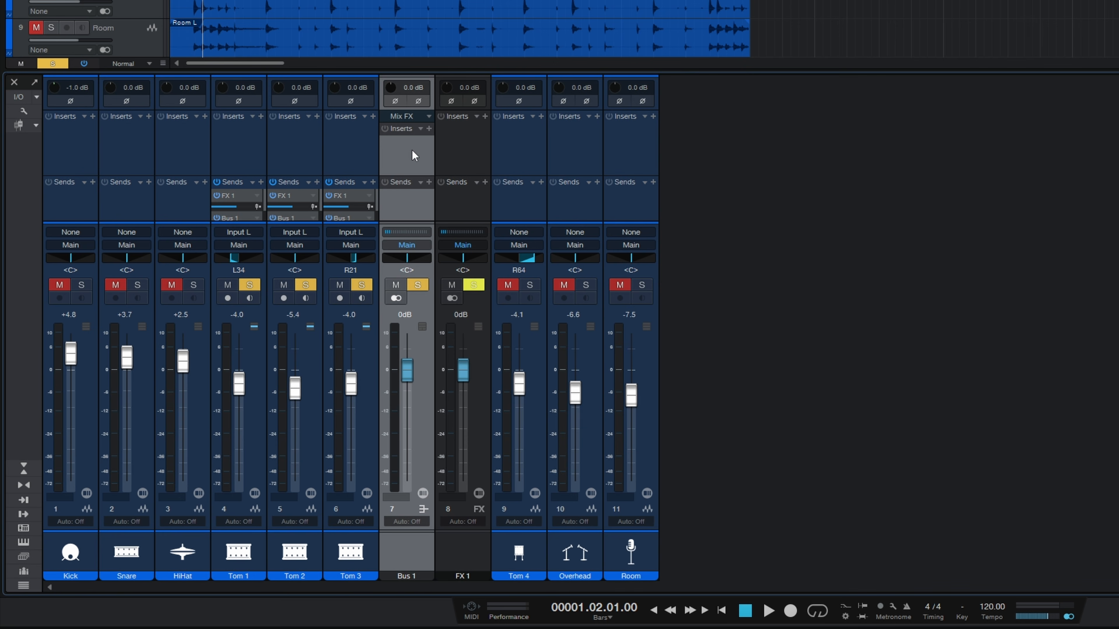
pyautogui.click(424, 116)
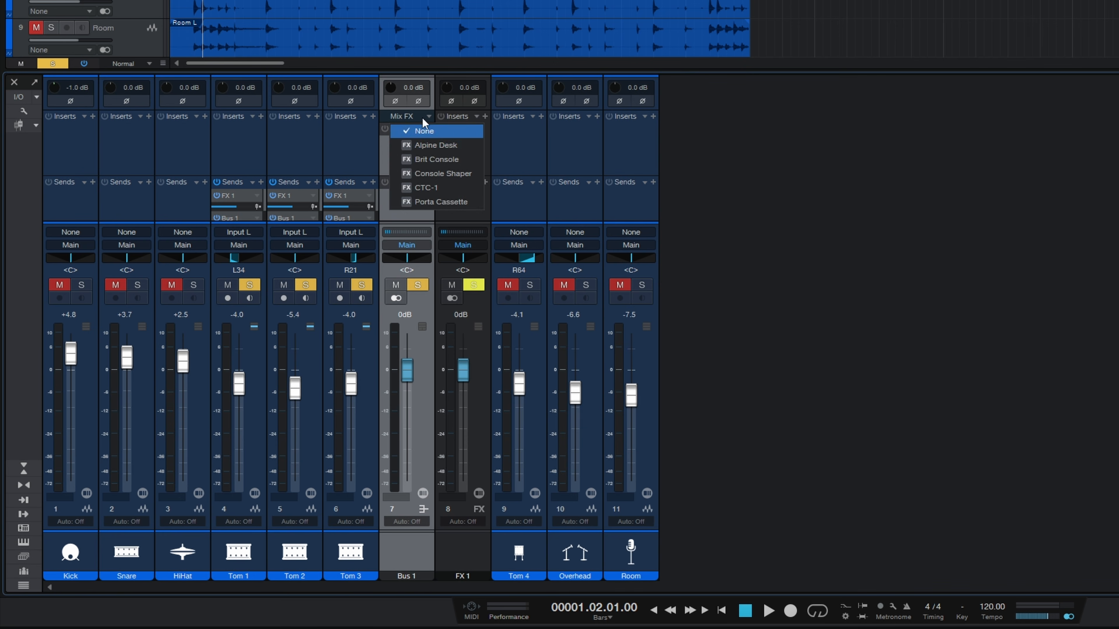
pyautogui.click(384, 146)
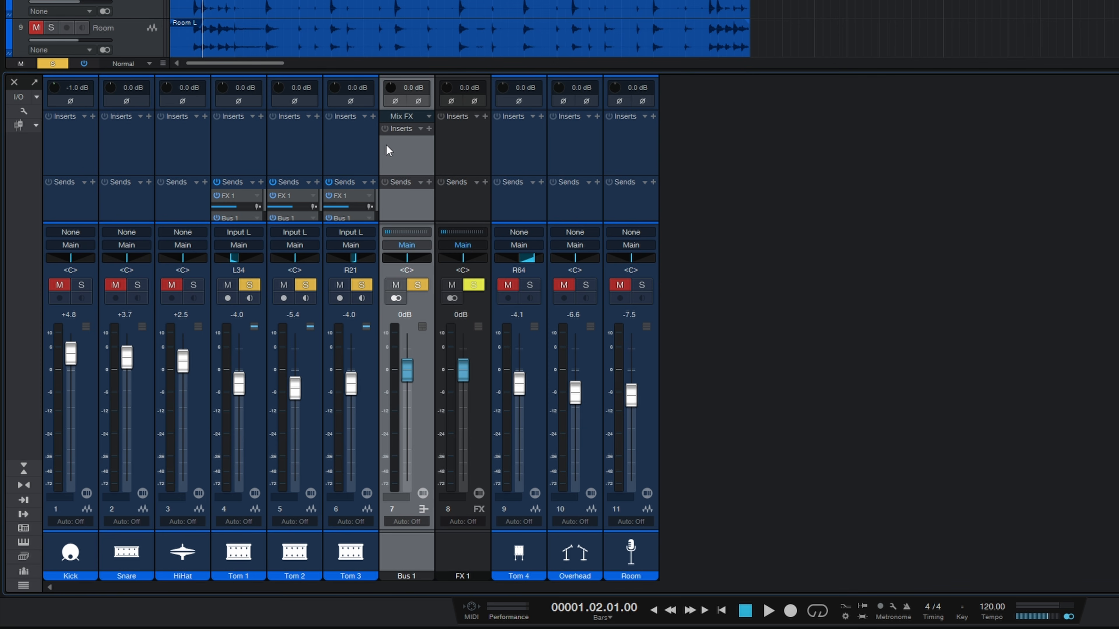
pyautogui.click(473, 155)
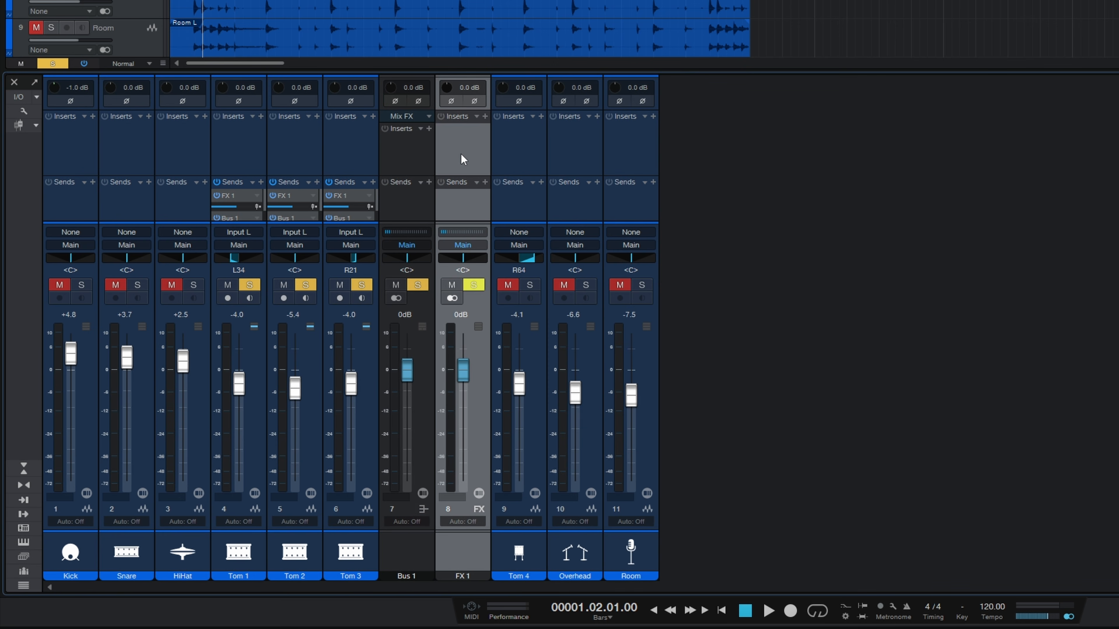